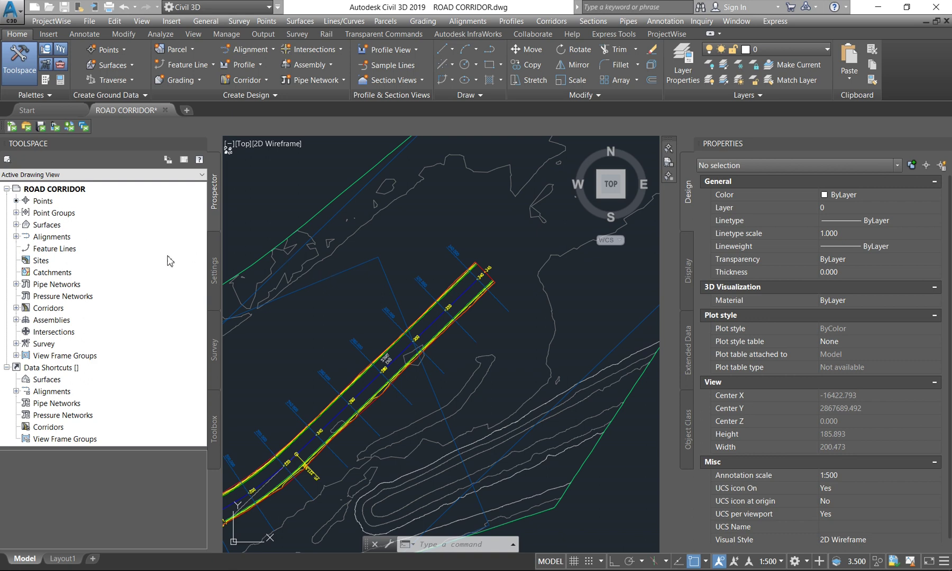
Confirm in the CD ROAD A corridor properties that its surface is built from Top links, then close them.
{"action": "left_click", "coordinate": [16, 308]}
{"action": "right_click", "coordinate": [70, 320]}
{"action": "left_click", "coordinate": [107, 325]}
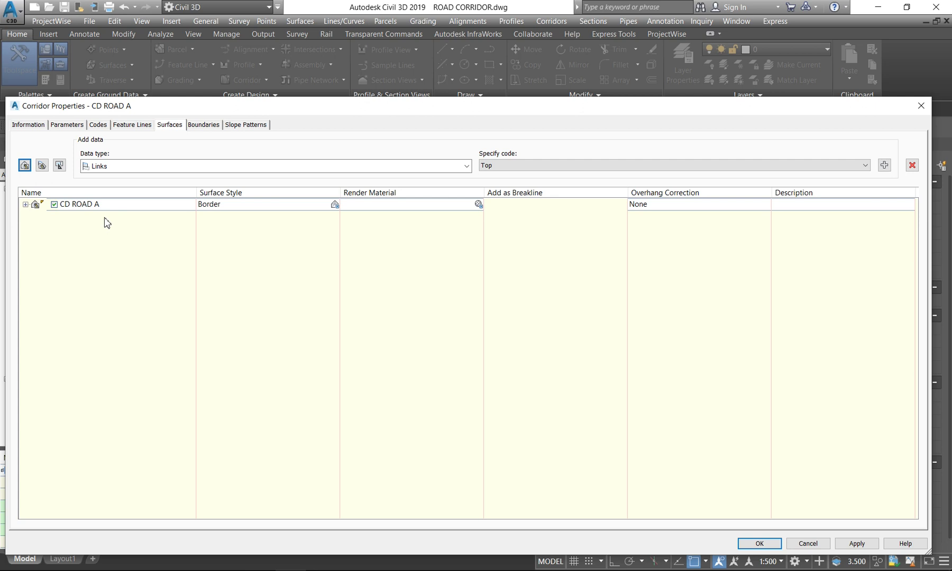
{"action": "left_click", "coordinate": [25, 204]}
{"action": "left_click", "coordinate": [67, 218]}
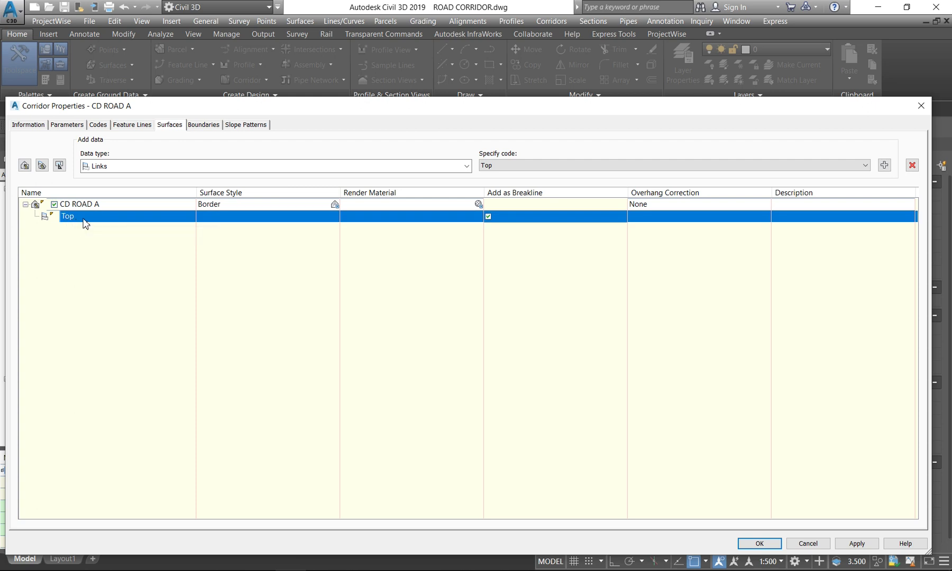
{"action": "left_click", "coordinate": [920, 106]}
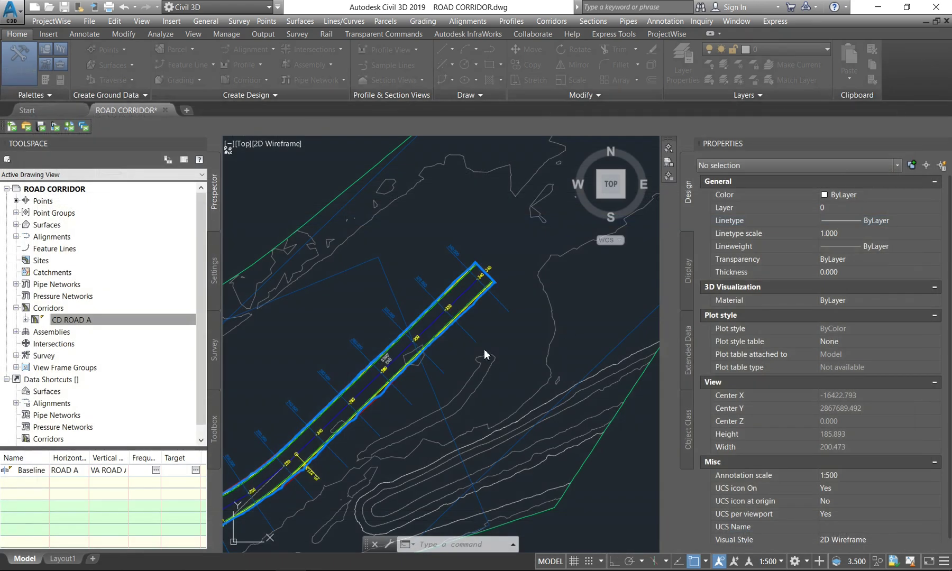
Zoom to the road assembly and select its left lane subassembly.
{"action": "scroll", "coordinate": [417, 328], "scroll_direction": "down", "scroll_amount": 5}
{"action": "scroll", "coordinate": [330, 340], "scroll_direction": "up", "scroll_amount": 8}
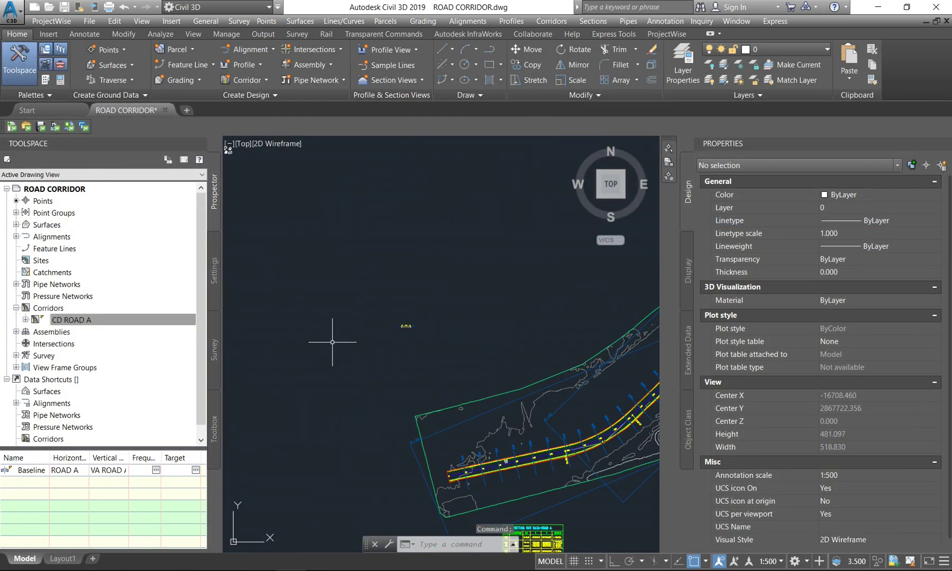
{"action": "scroll", "coordinate": [275, 400], "scroll_direction": "up", "scroll_amount": 6}
{"action": "scroll", "coordinate": [376, 394], "scroll_direction": "up", "scroll_amount": 4}
{"action": "scroll", "coordinate": [345, 370], "scroll_direction": "up", "scroll_amount": 1}
{"action": "scroll", "coordinate": [370, 364], "scroll_direction": "down", "scroll_amount": 1}
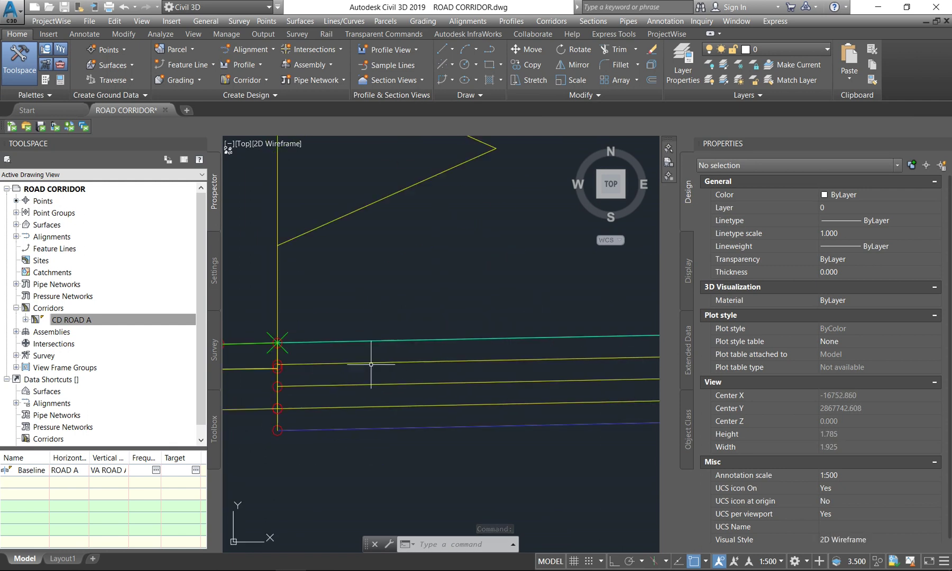
{"action": "left_click", "coordinate": [387, 341]}
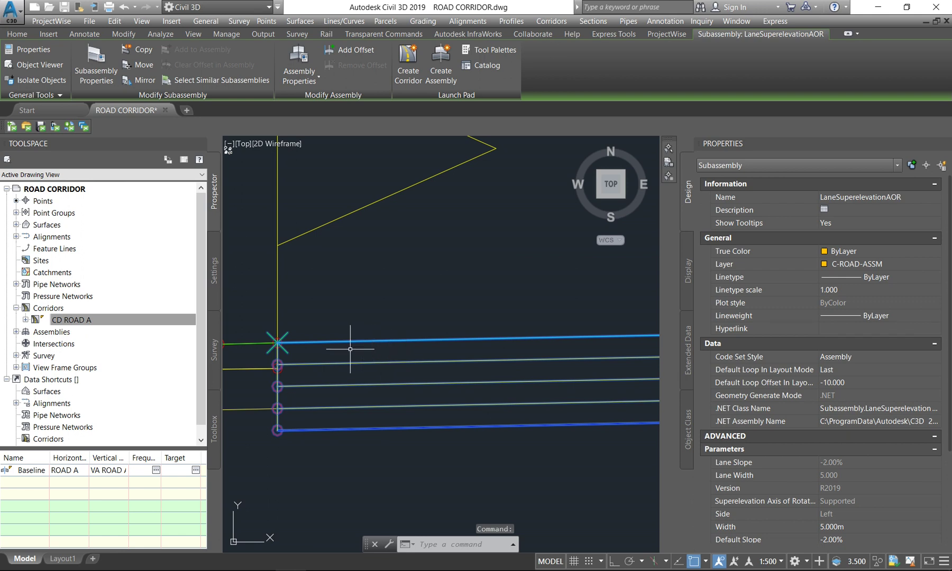
Select both LinkSlopeToSurface subassemblies to review their properties.
{"action": "scroll", "coordinate": [325, 330], "scroll_direction": "down", "scroll_amount": 4}
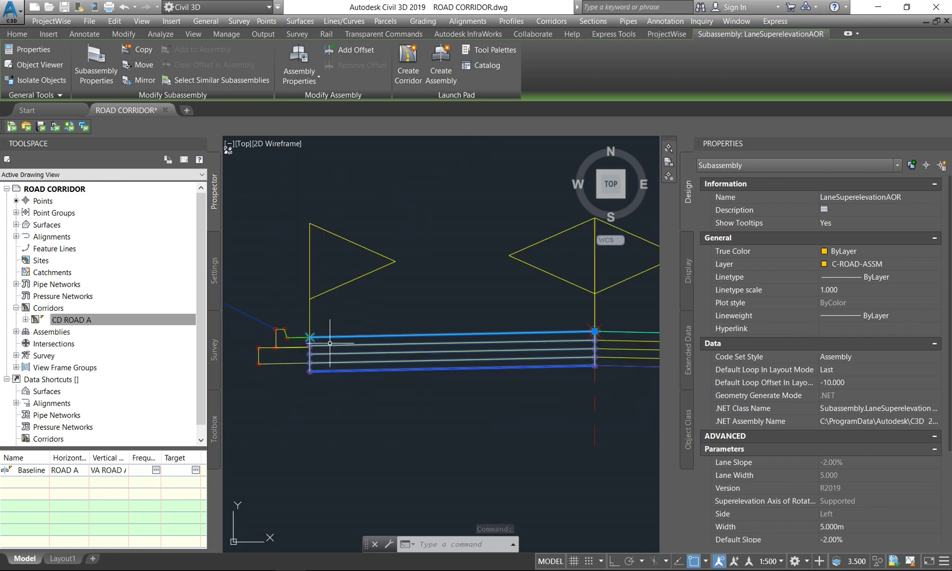
{"action": "key", "text": "Escape"}
{"action": "left_click", "coordinate": [267, 316]}
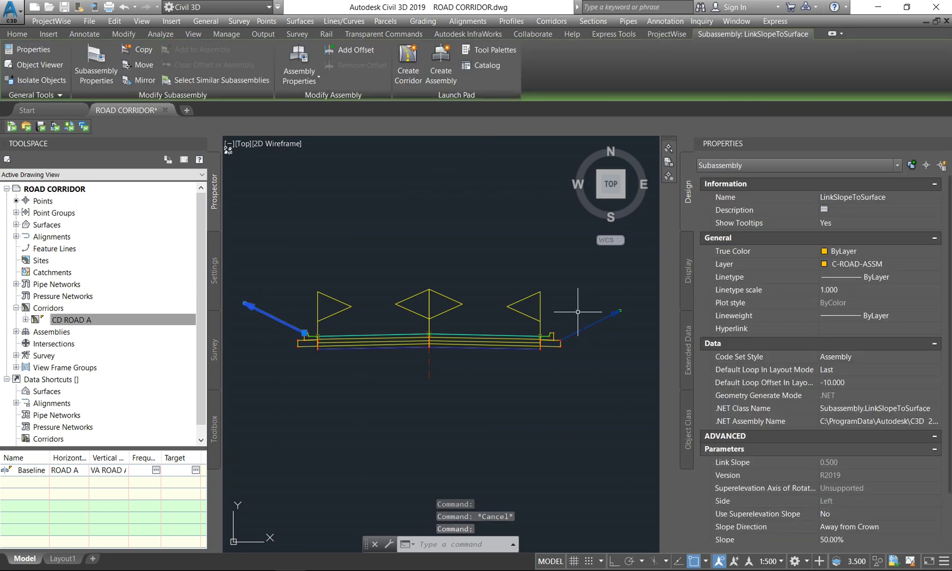
{"action": "left_click", "coordinate": [591, 316]}
{"action": "left_click", "coordinate": [555, 347]}
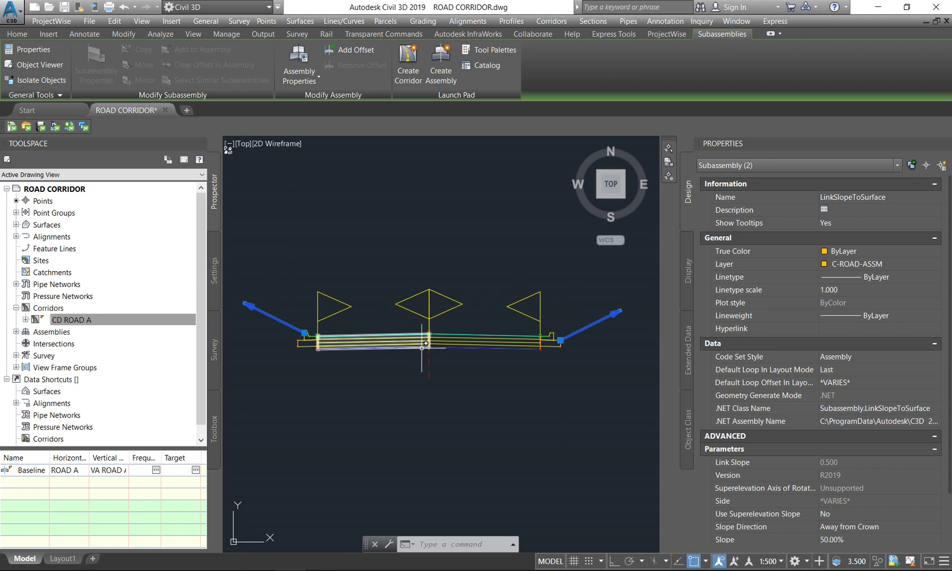
{"action": "mouse_move", "coordinate": [423, 334]}
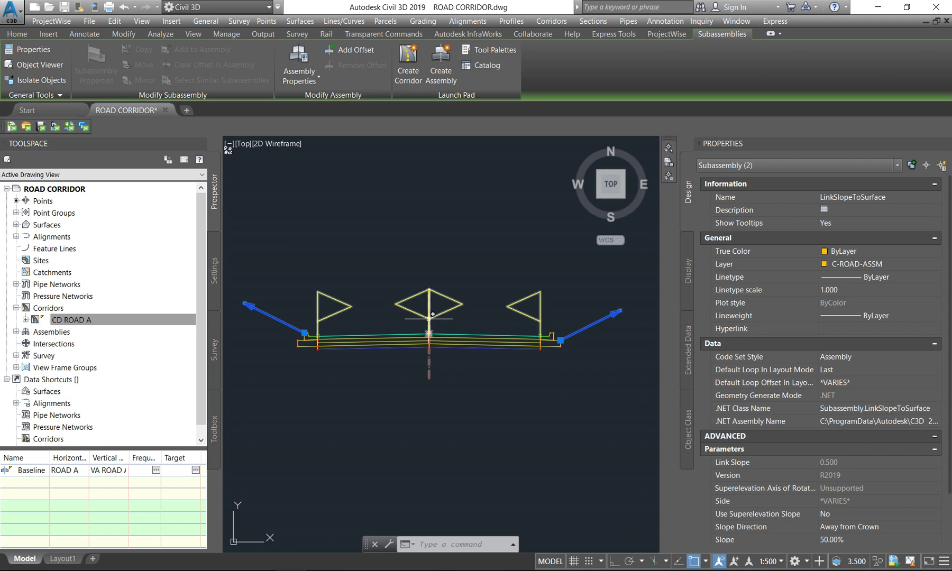
{"action": "scroll", "coordinate": [324, 348], "scroll_direction": "up", "scroll_amount": 3}
{"action": "scroll", "coordinate": [328, 340], "scroll_direction": "up", "scroll_amount": 3}
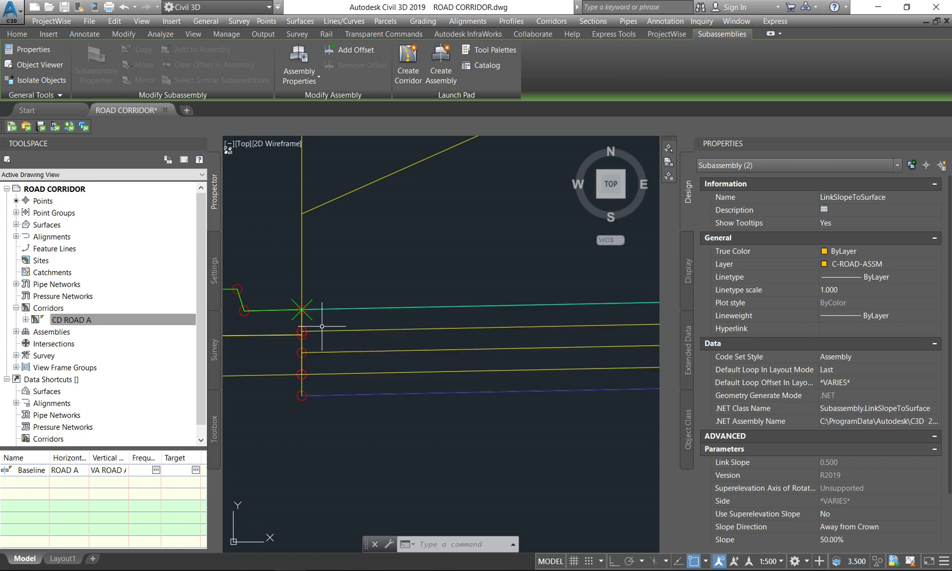
{"action": "left_click", "coordinate": [338, 310]}
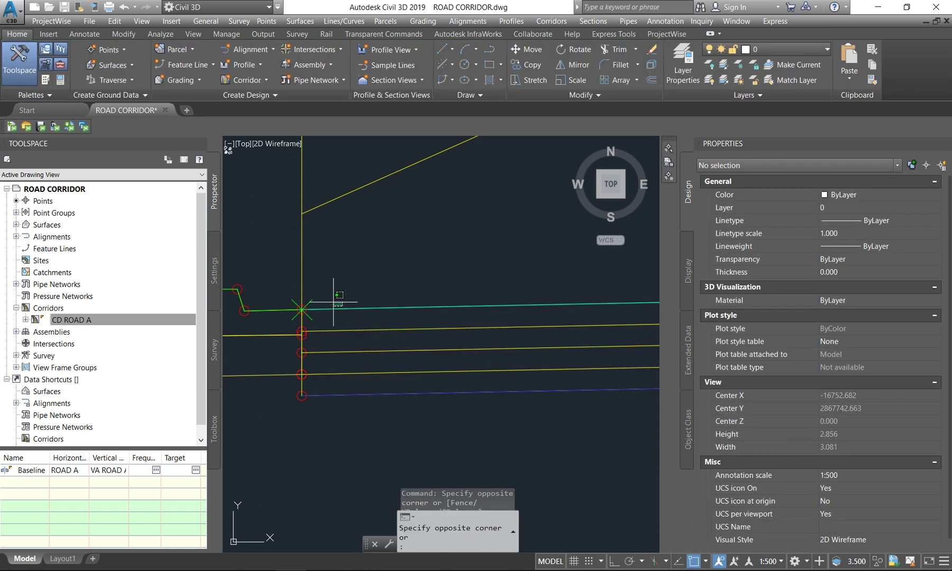
{"action": "left_click", "coordinate": [328, 313]}
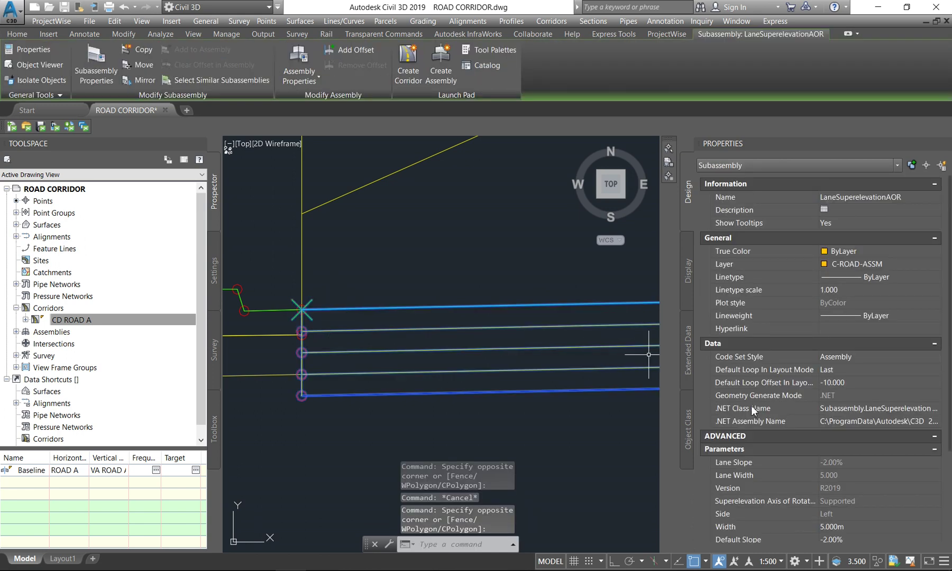
{"action": "scroll", "coordinate": [788, 443], "scroll_direction": "down", "scroll_amount": 5}
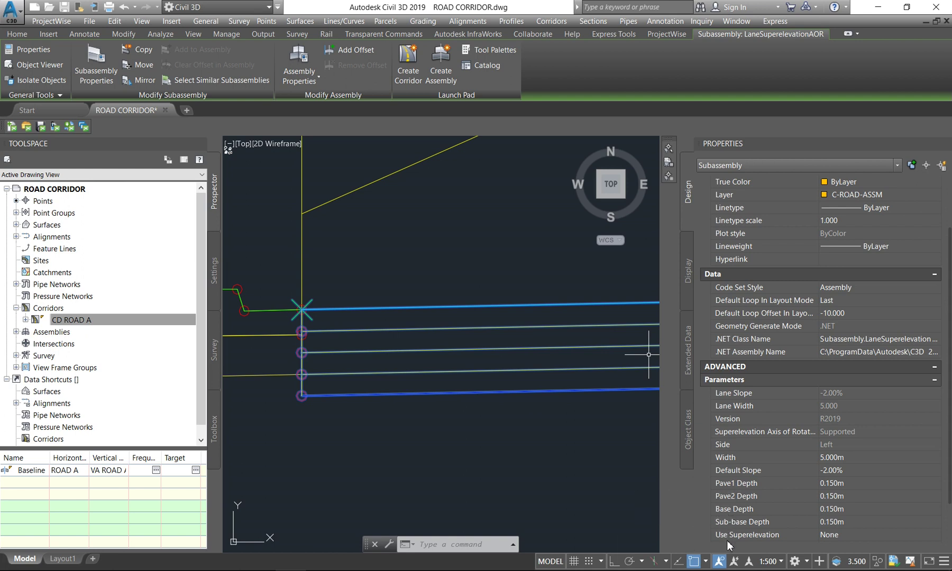
{"action": "left_click", "coordinate": [737, 484]}
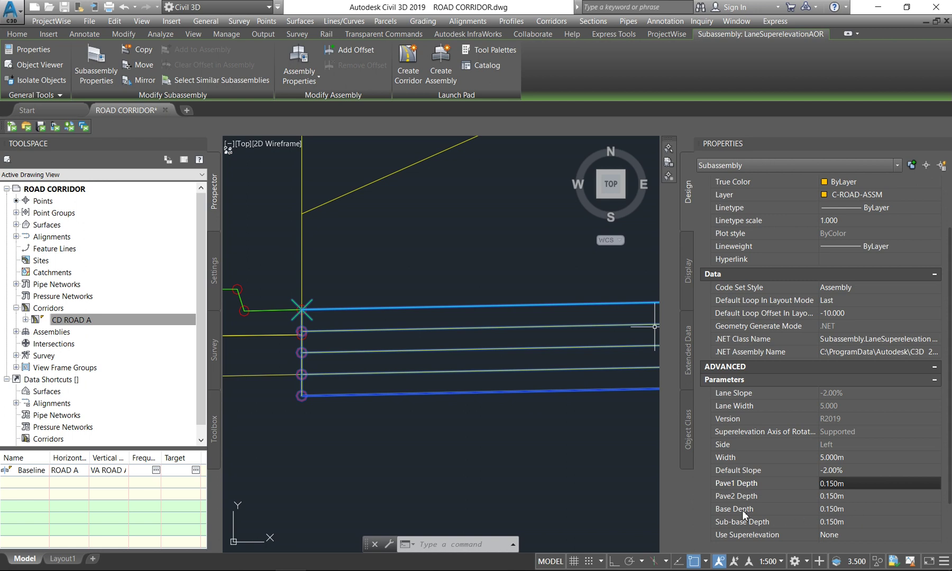
{"action": "left_click", "coordinate": [834, 510]}
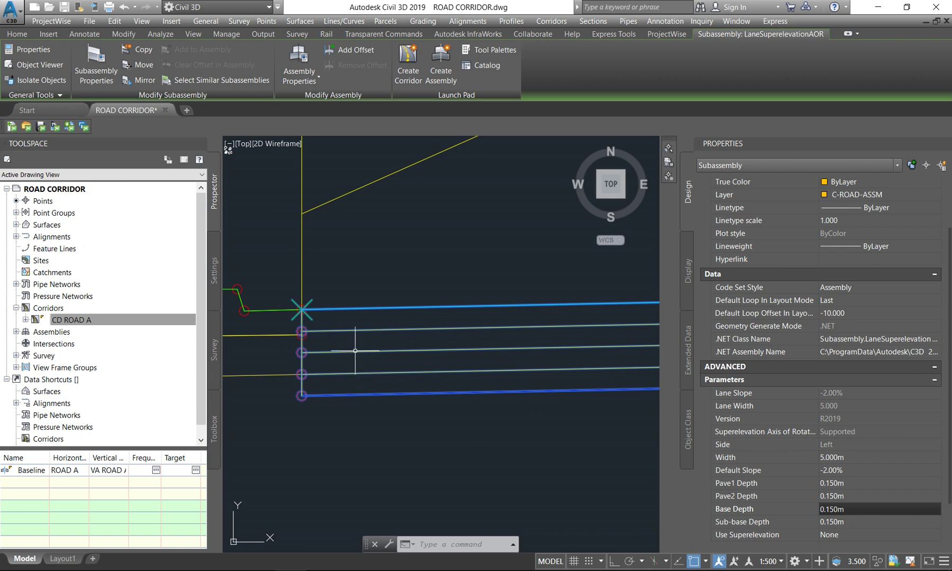
{"action": "left_click", "coordinate": [392, 314]}
{"action": "key", "text": "Escape"}
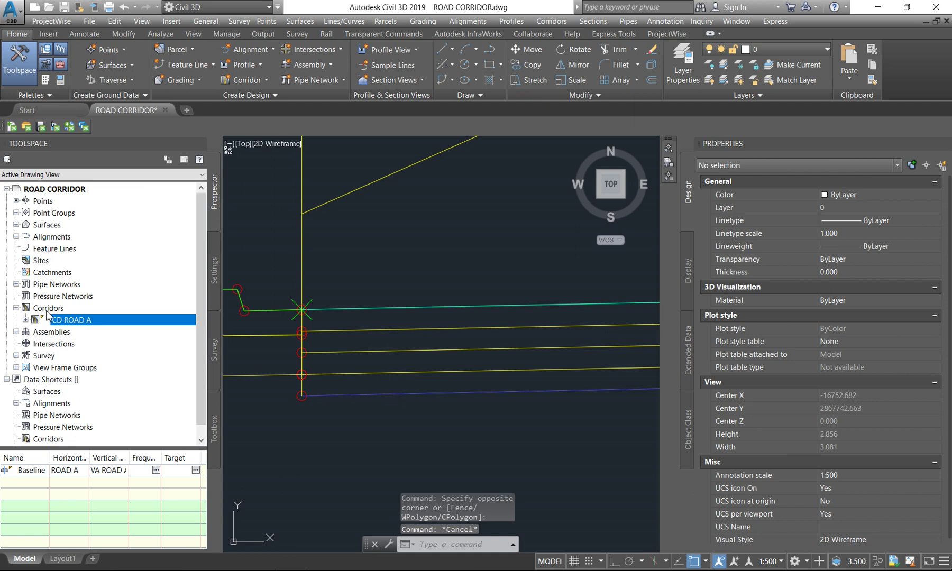
Remove the Top link from the CD ROAD A corridor surface in Corridor Properties.
{"action": "right_click", "coordinate": [72, 324]}
{"action": "left_click", "coordinate": [113, 328]}
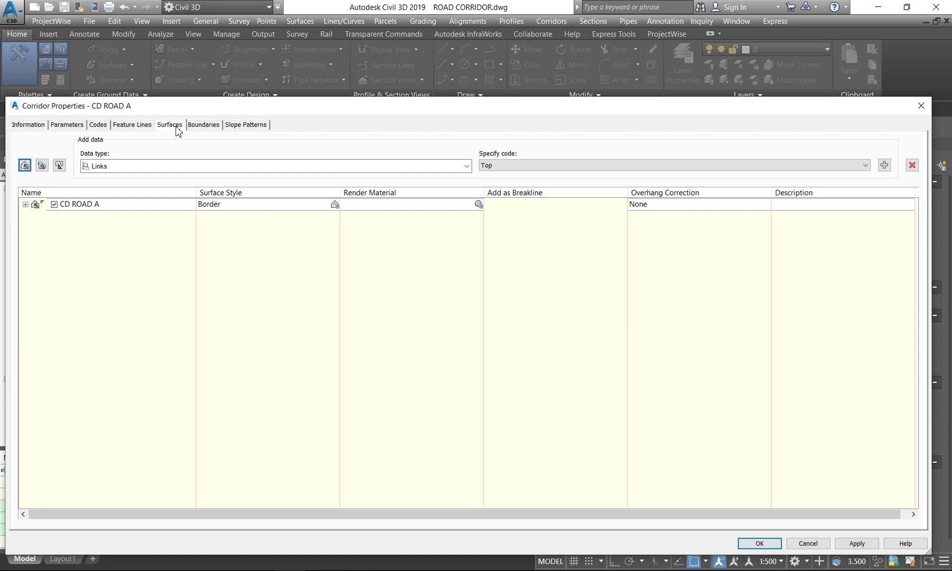
{"action": "left_click", "coordinate": [25, 204]}
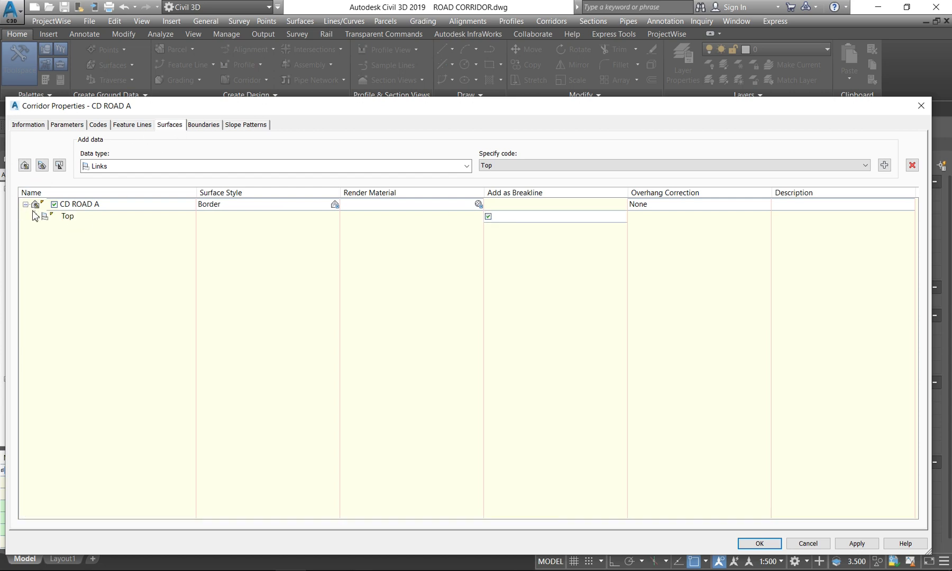
{"action": "left_click", "coordinate": [67, 217]}
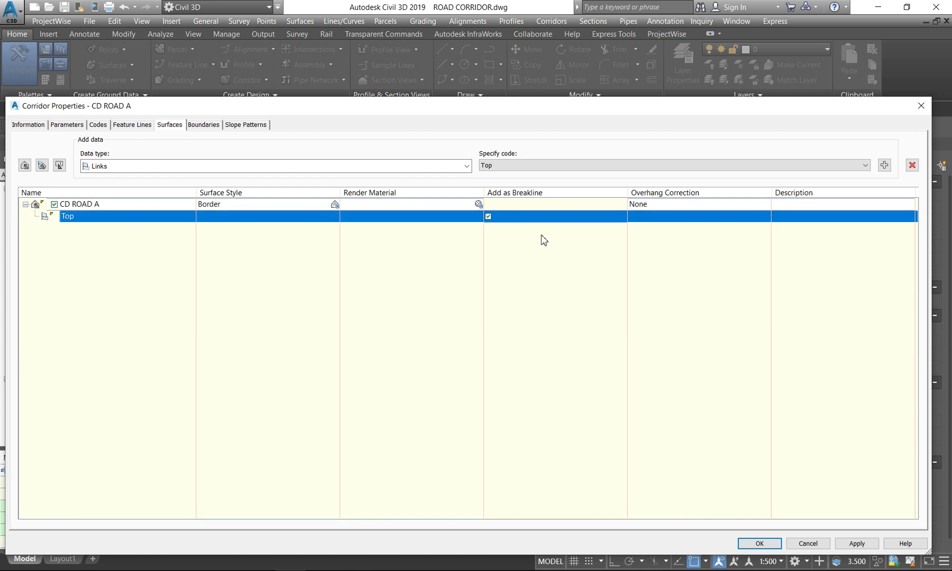
{"action": "left_click", "coordinate": [912, 166]}
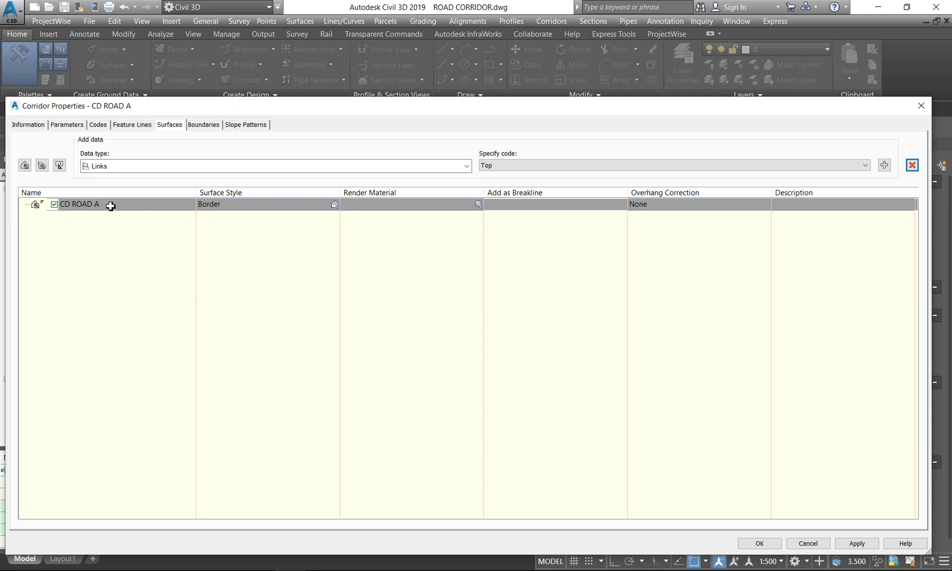
Create a separate surface per link and rename Surface (11) to 'CD ROAD A- TOP'.
{"action": "left_click", "coordinate": [42, 167]}
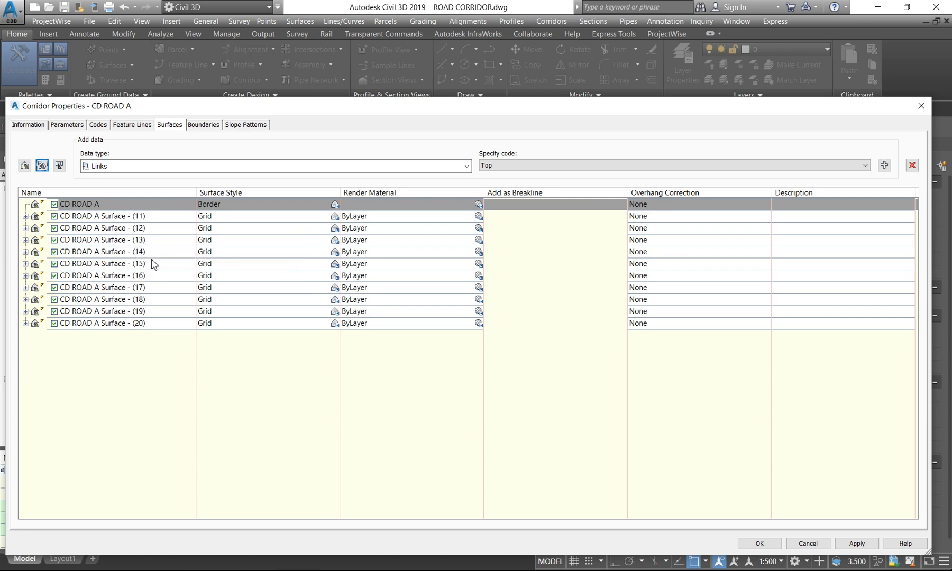
{"action": "left_click", "coordinate": [25, 216]}
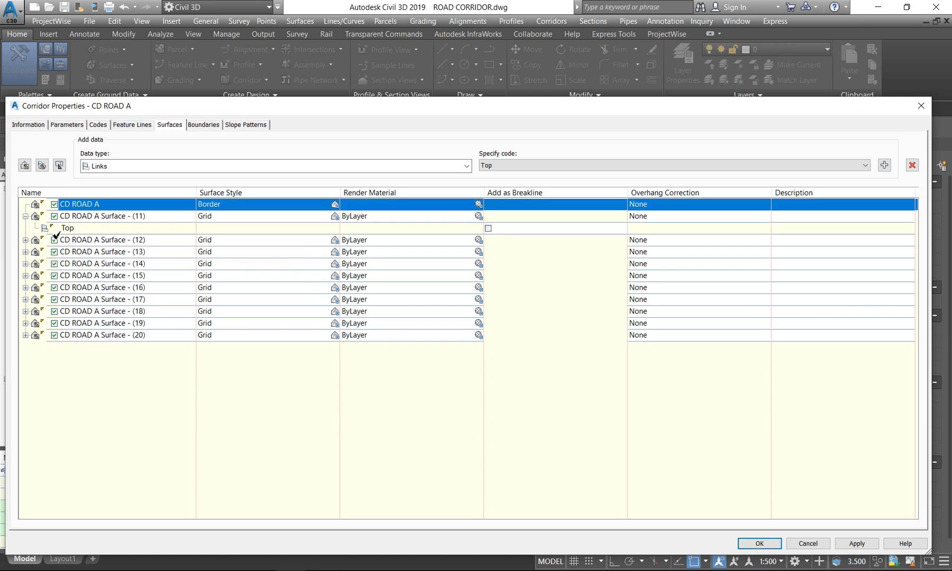
{"action": "left_click", "coordinate": [103, 216]}
{"action": "left_click", "coordinate": [103, 216]}
{"action": "left_click", "coordinate": [158, 218]}
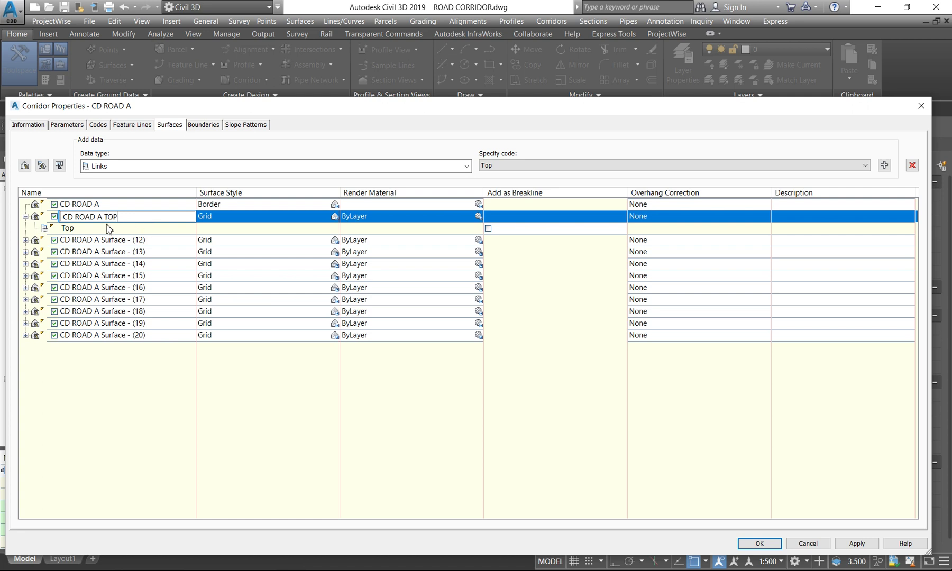
{"action": "type", "text": "-"}
{"action": "left_click", "coordinate": [121, 251]}
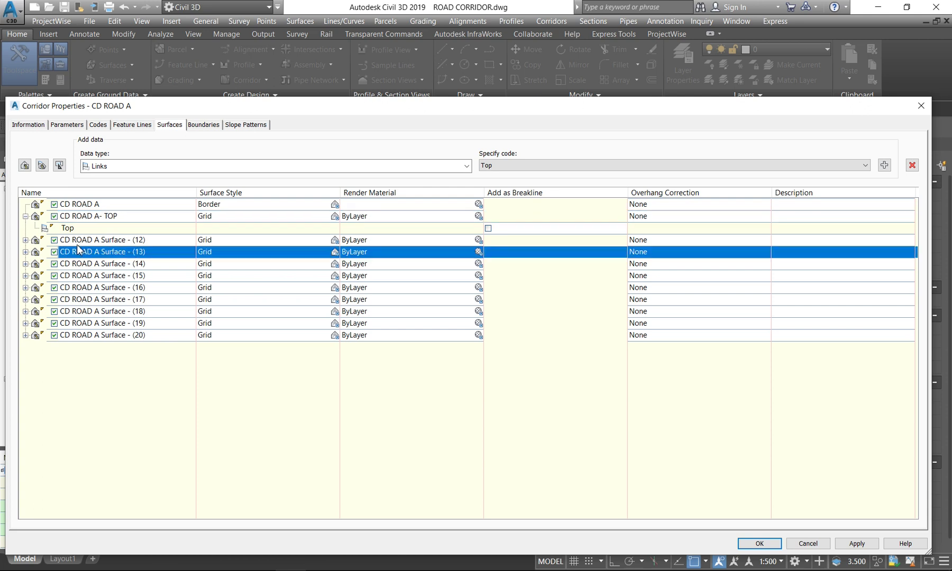
Rename Surface (12), holding the Pave link, to 'CD ROAD A PAVE 1'.
{"action": "left_click", "coordinate": [25, 240]}
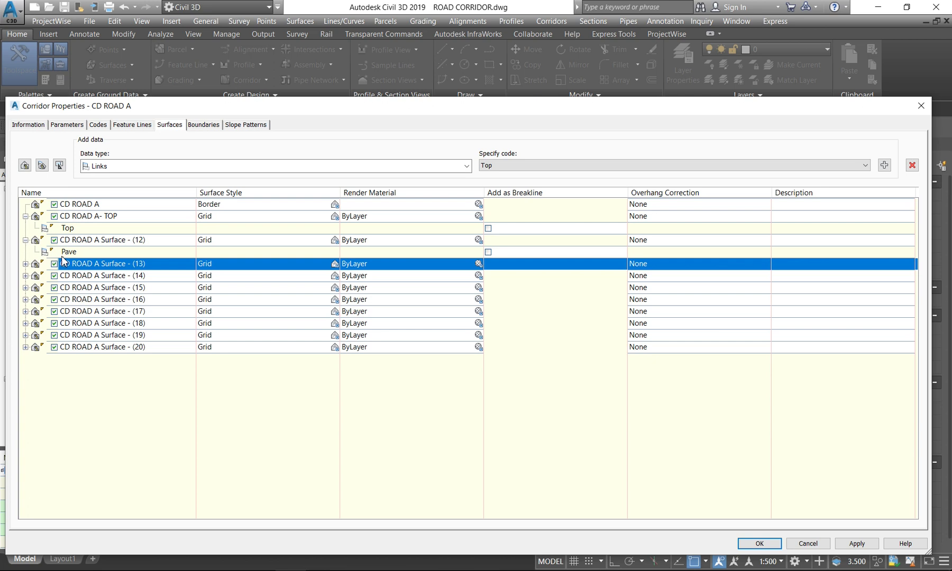
{"action": "left_click", "coordinate": [94, 242]}
{"action": "left_click", "coordinate": [105, 243]}
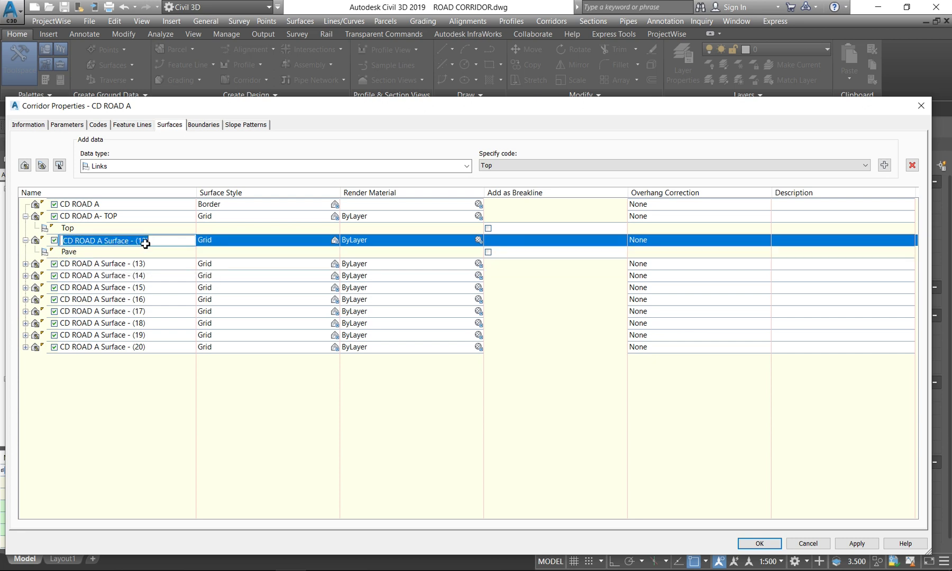
{"action": "left_click", "coordinate": [155, 243]}
{"action": "key", "text": "BackSpace"}
{"action": "key", "text": "BackSpace"}
{"action": "key", "text": "BackSpace"}
{"action": "key", "text": "BackSpace"}
{"action": "key", "text": "BackSpace"}
{"action": "key", "text": "BackSpace"}
{"action": "key", "text": "BackSpace"}
{"action": "key", "text": "BackSpace"}
{"action": "key", "text": "BackSpace"}
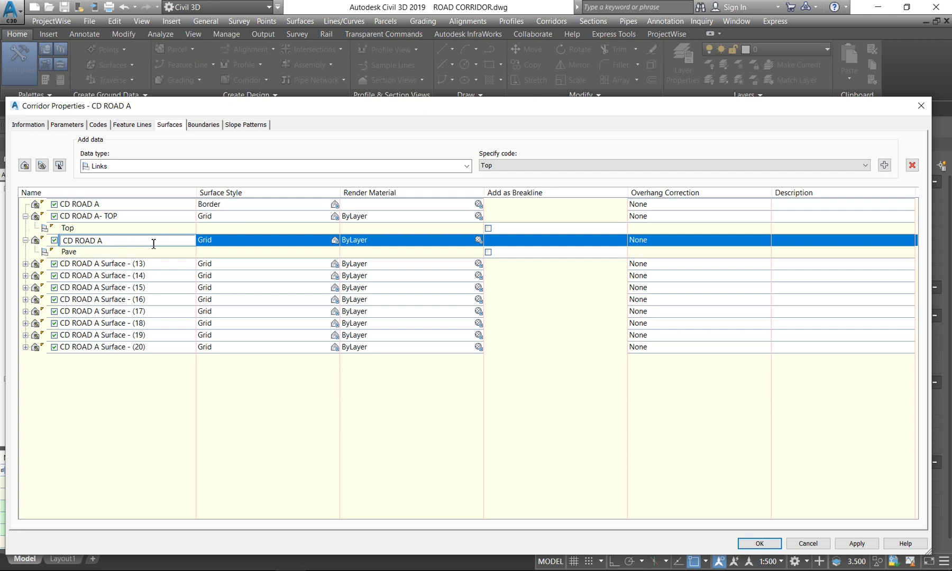
{"action": "type", "text": "PAVE 1"}
{"action": "left_click", "coordinate": [135, 264]}
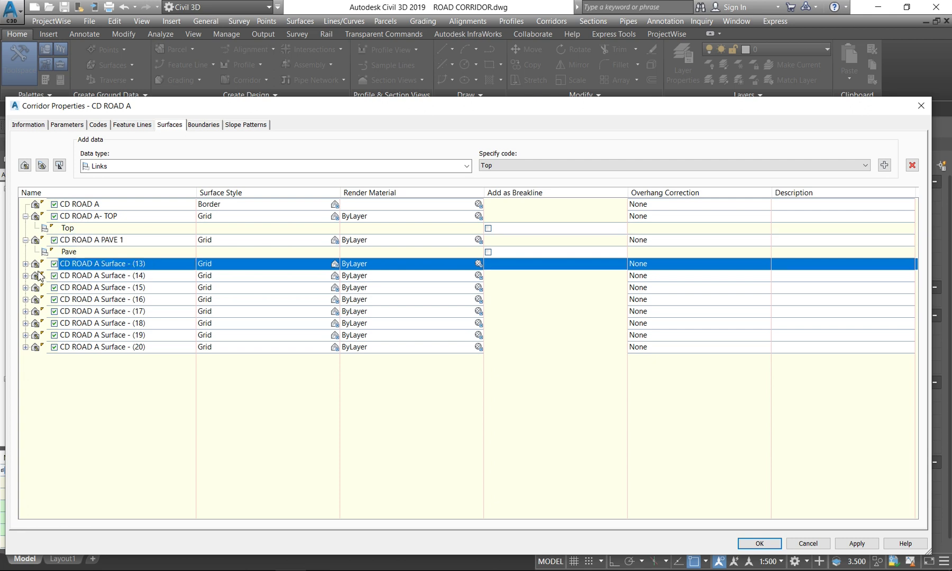
Rename Surface (13) to 'CD ROAD A PAVE 2' and begin editing Surface (14)'s name.
{"action": "left_click", "coordinate": [25, 264]}
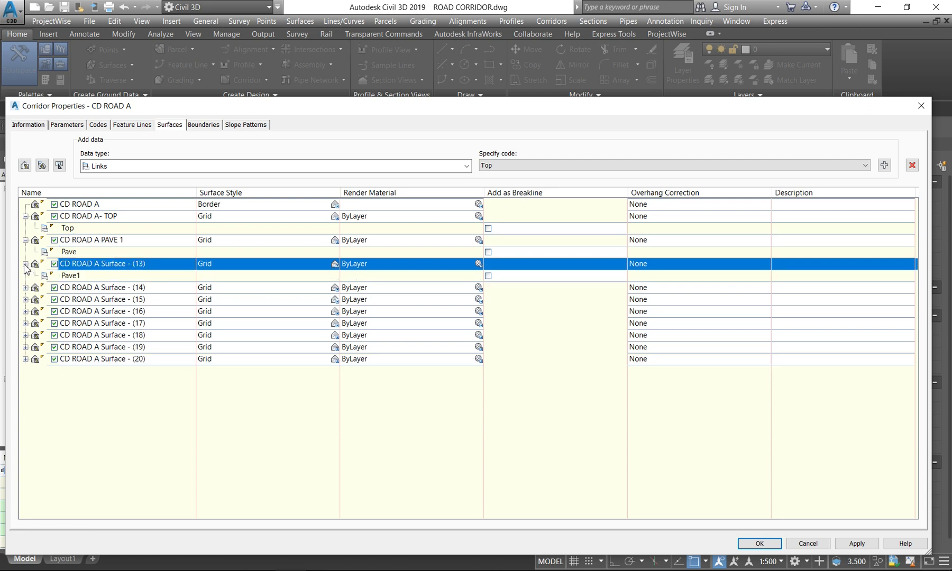
{"action": "left_click", "coordinate": [111, 267]}
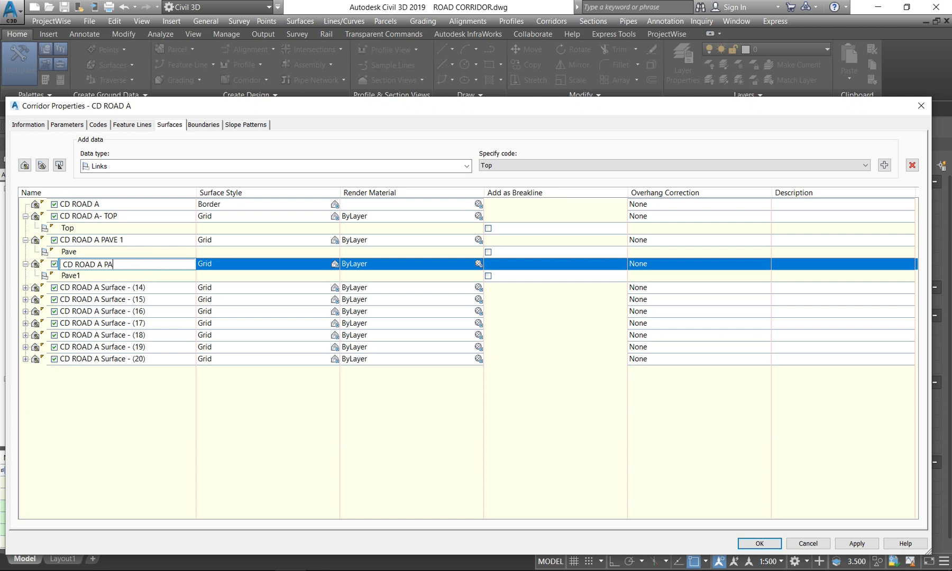
{"action": "left_click", "coordinate": [24, 287]}
{"action": "left_click", "coordinate": [104, 289]}
{"action": "left_click", "coordinate": [148, 289]}
{"action": "left_click", "coordinate": [142, 289]}
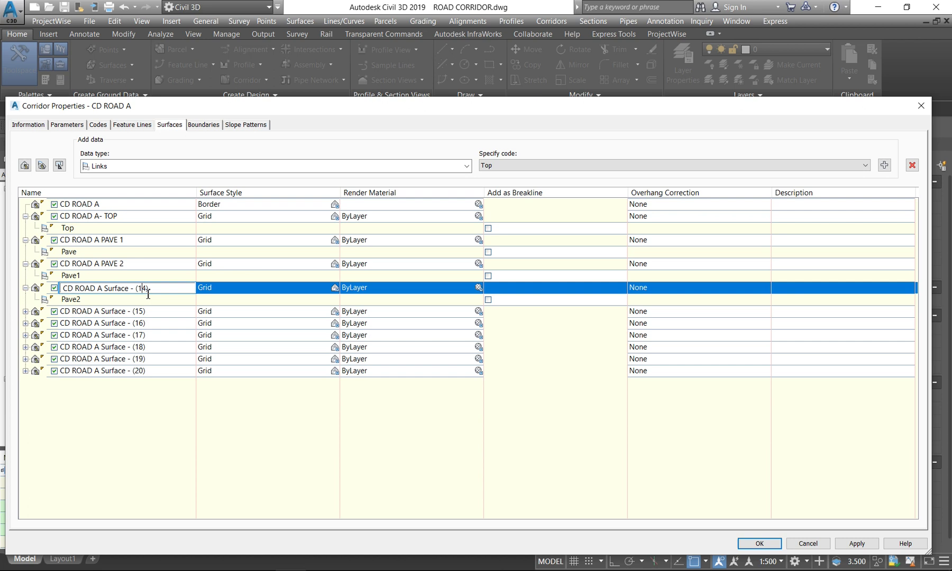
Name Surface (14) 'CD ROAD A BASE' and Surface (15) 'CD ROAD A SUBBASE'.
{"action": "key", "text": "BackSpace"}
{"action": "key", "text": "BackSpace"}
{"action": "key", "text": "BackSpace"}
{"action": "key", "text": "BackSpace"}
{"action": "key", "text": "BackSpace"}
{"action": "key", "text": "BackSpace"}
{"action": "key", "text": "BackSpace"}
{"action": "key", "text": "BackSpace"}
{"action": "key", "text": "BackSpace"}
{"action": "key", "text": "BackSpace"}
{"action": "left_click", "coordinate": [26, 311]}
{"action": "left_click", "coordinate": [98, 312]}
{"action": "left_click", "coordinate": [141, 311]}
{"action": "left_click", "coordinate": [147, 312]}
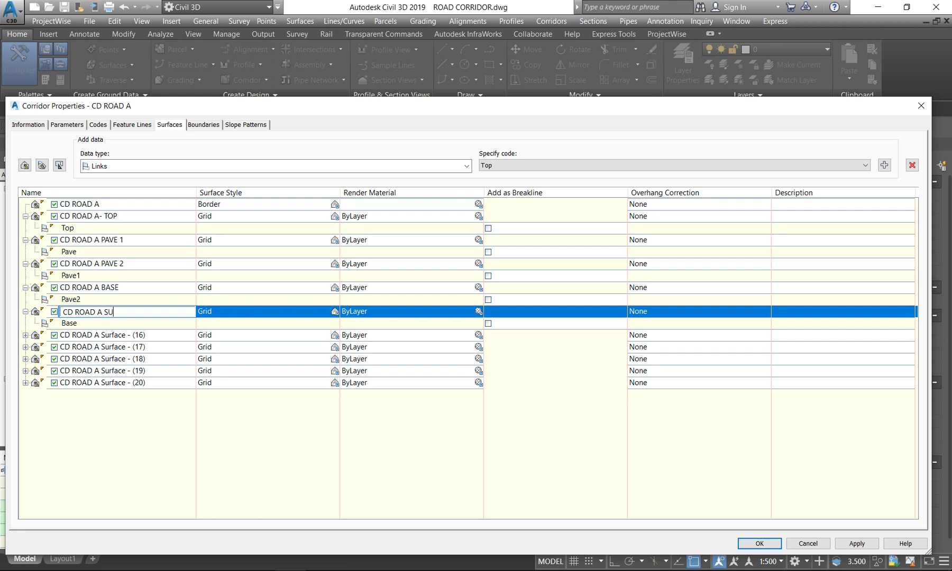
{"action": "type", "text": "SUBBASE"}
Rename Surface (16), holding the SubBase link, to 'CD ROAD A SUBSELECTED'.
{"action": "left_click", "coordinate": [24, 335]}
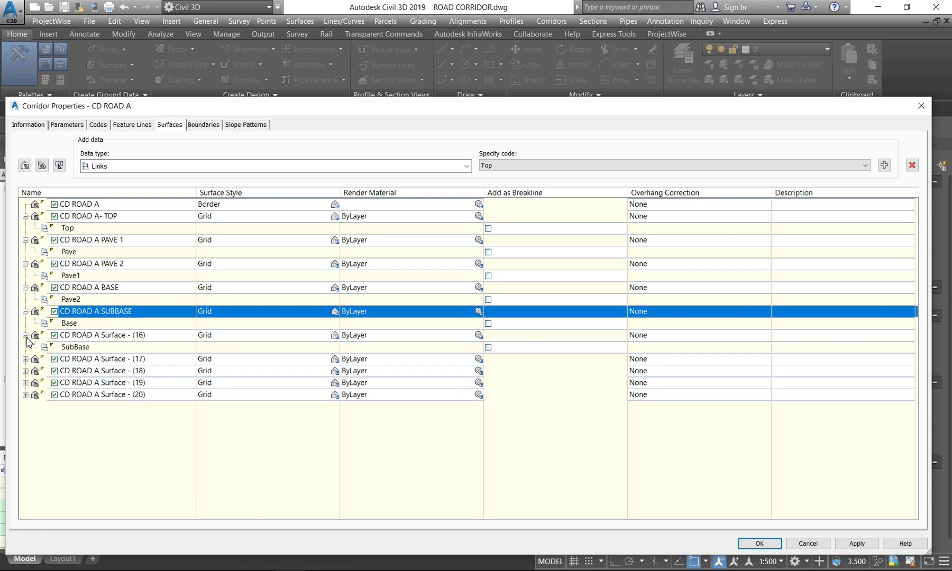
{"action": "left_click", "coordinate": [93, 335]}
{"action": "left_click", "coordinate": [143, 334]}
{"action": "left_click", "coordinate": [154, 337]}
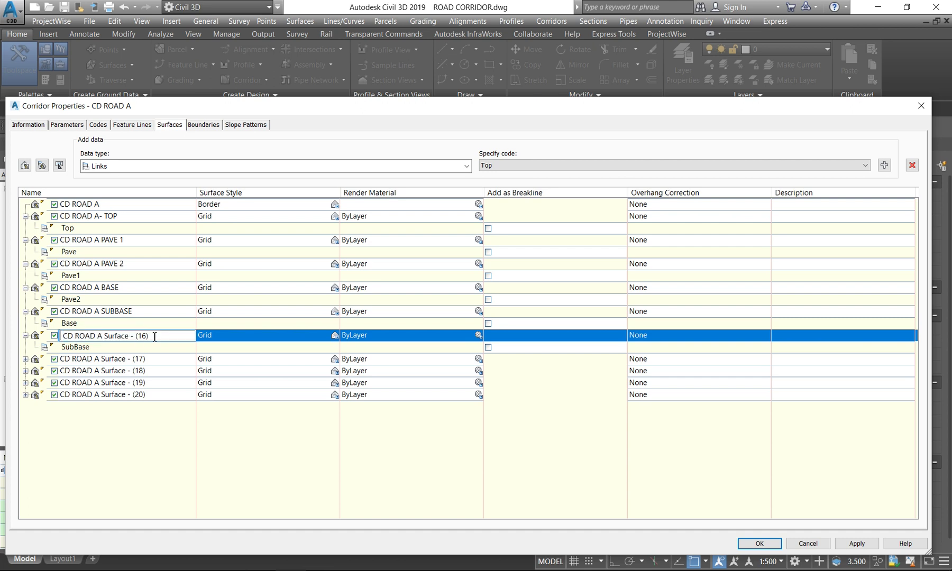
{"action": "key", "text": "BackSpace"}
{"action": "key", "text": "BackSpace"}
{"action": "key", "text": "BackSpace"}
{"action": "key", "text": "BackSpace"}
{"action": "key", "text": "BackSpace"}
{"action": "key", "text": "BackSpace"}
{"action": "key", "text": "BackSpace"}
{"action": "key", "text": "BackSpace"}
{"action": "key", "text": "BackSpace"}
{"action": "type", "text": "SUBSELECTED"}
Rename Surface (17), holding the Datum link, to 'CD ROAD A DATUM'.
{"action": "left_click", "coordinate": [26, 359]}
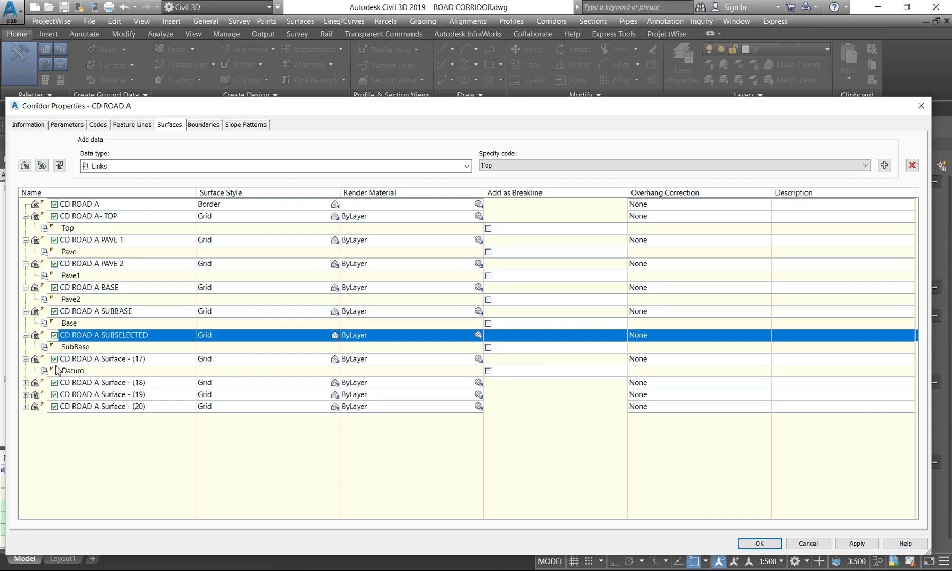
{"action": "left_click", "coordinate": [131, 359]}
{"action": "left_click", "coordinate": [132, 360]}
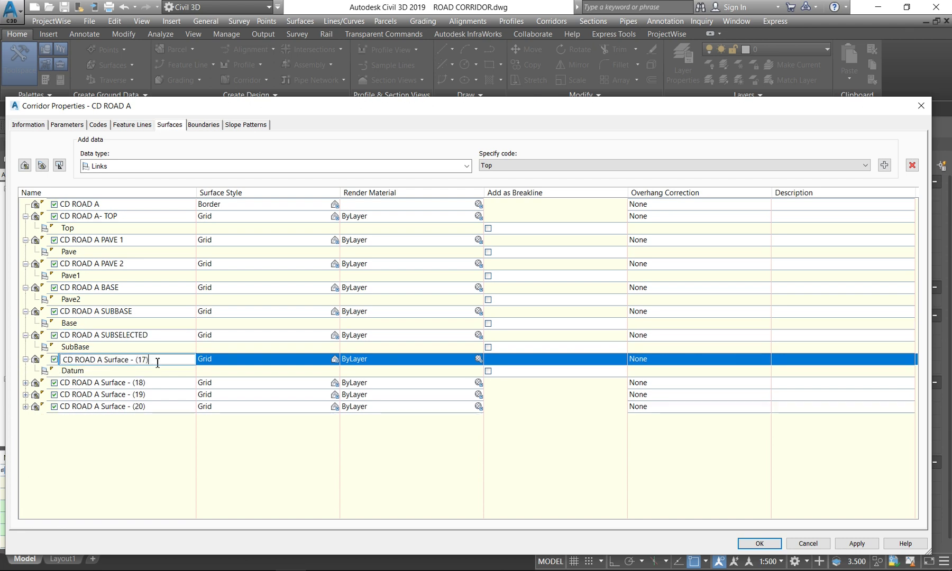
{"action": "key", "text": "BackSpace"}
{"action": "key", "text": "BackSpace"}
{"action": "type", "text": "DATUM"}
{"action": "left_click", "coordinate": [136, 383]}
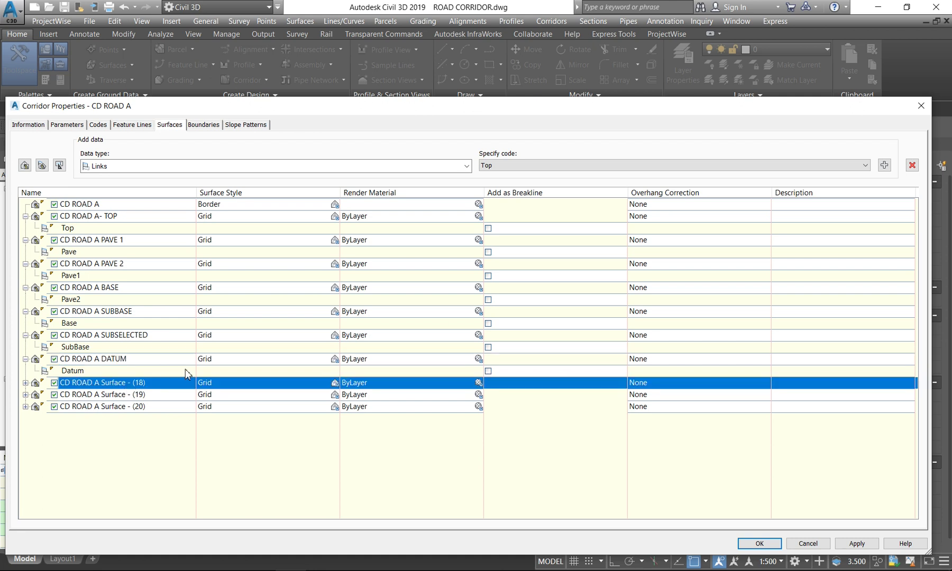
Delete the unused Surfaces (18), (19) and (20), apply, and rebuild the corridor.
{"action": "left_click", "coordinate": [911, 165]}
{"action": "left_click", "coordinate": [142, 384]}
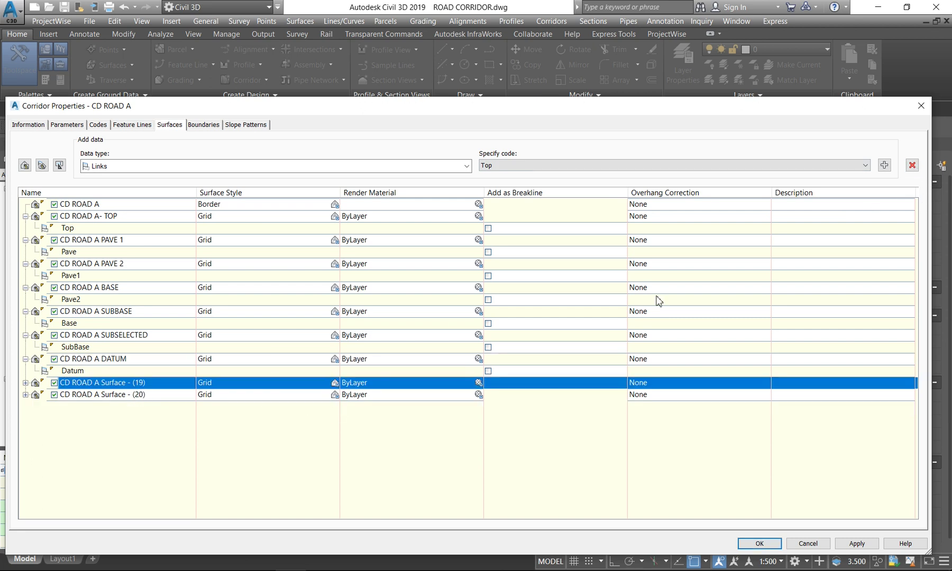
{"action": "left_click", "coordinate": [911, 166]}
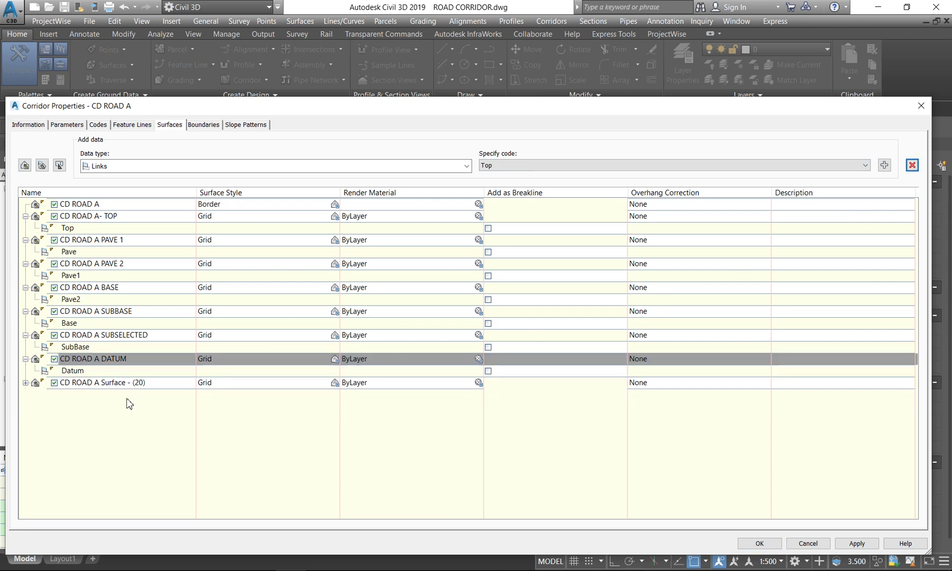
{"action": "left_click", "coordinate": [133, 384]}
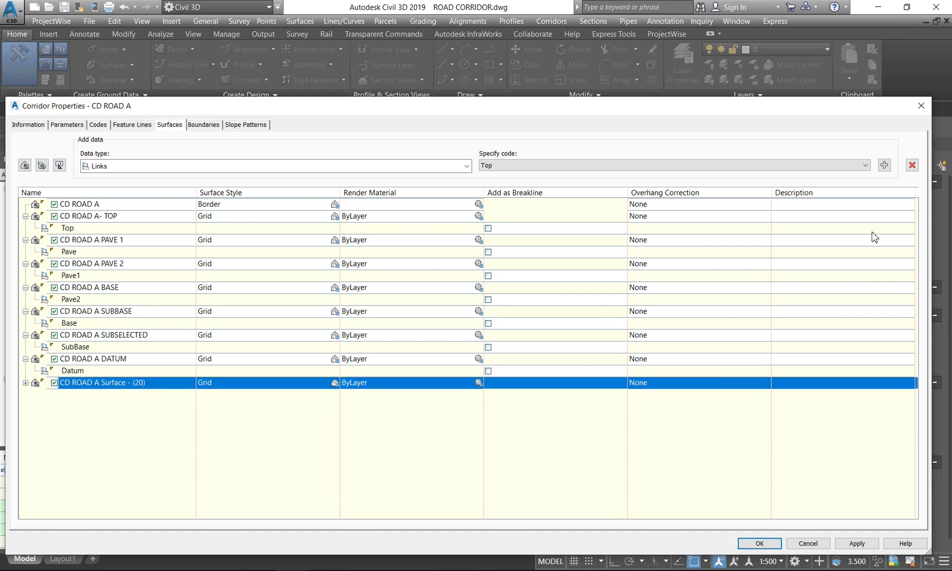
{"action": "left_click", "coordinate": [912, 166]}
{"action": "left_click", "coordinate": [862, 165]}
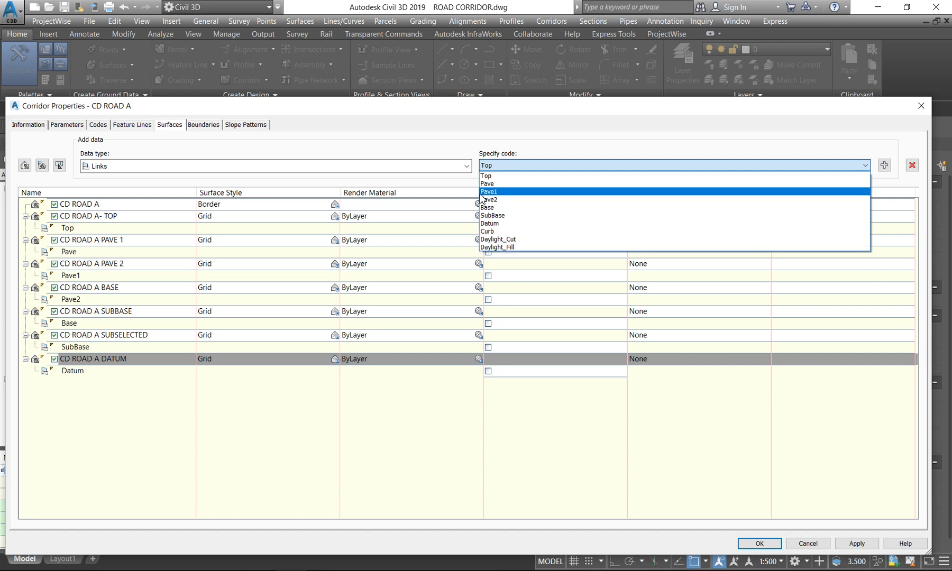
{"action": "left_click", "coordinate": [155, 421]}
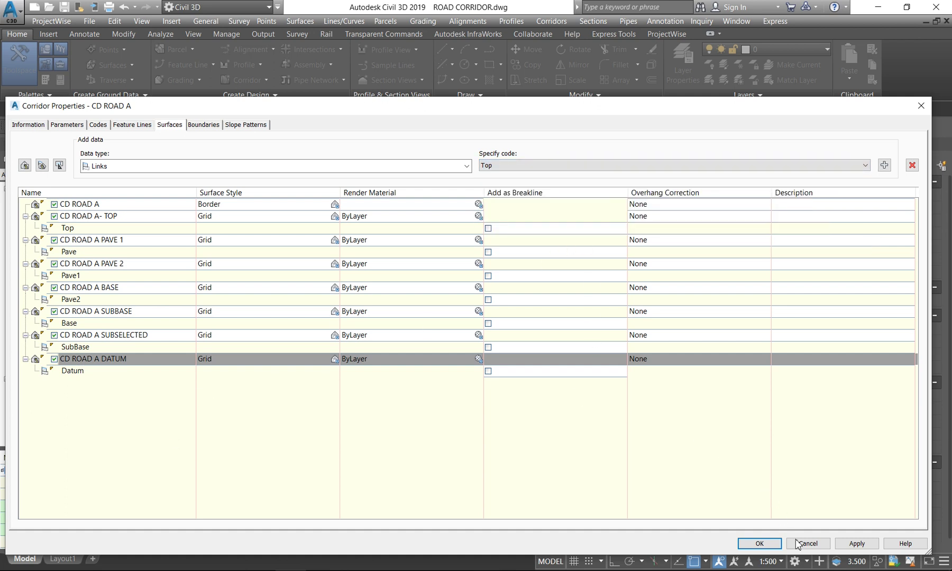
{"action": "left_click", "coordinate": [852, 544]}
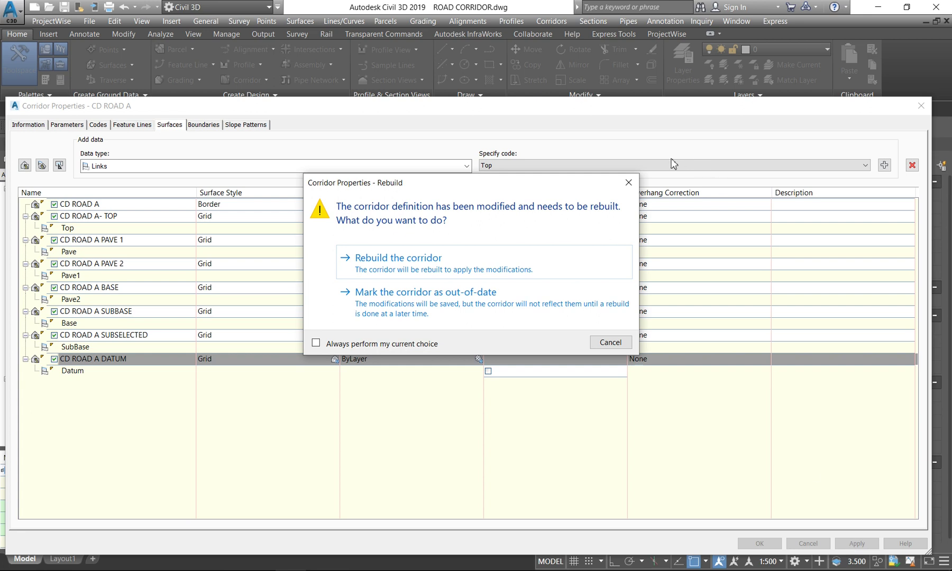
{"action": "key", "text": "Return"}
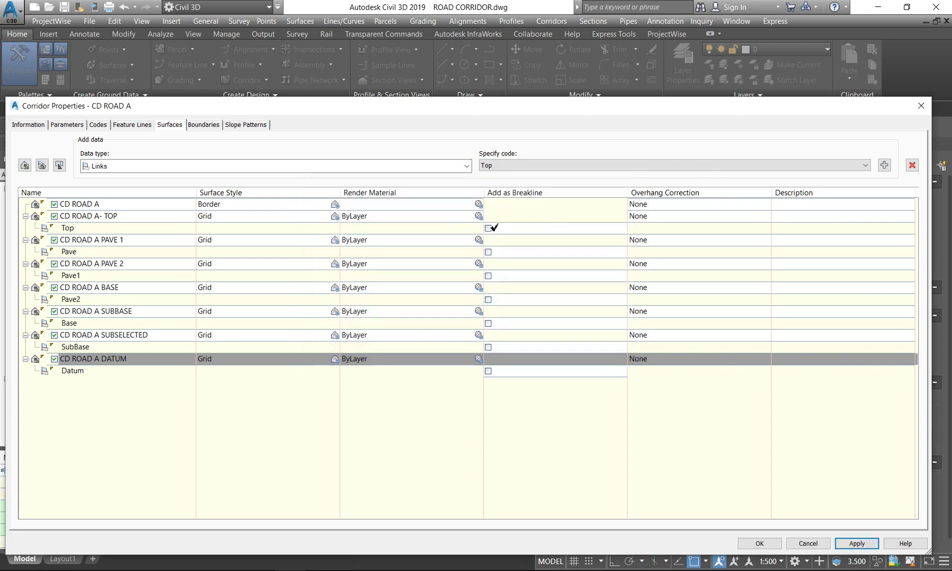
Add the Top, Pave, Pave1, Pave2, Base, SubBase and Datum links as breaklines, then rebuild.
{"action": "left_click", "coordinate": [488, 228]}
{"action": "left_click", "coordinate": [487, 252]}
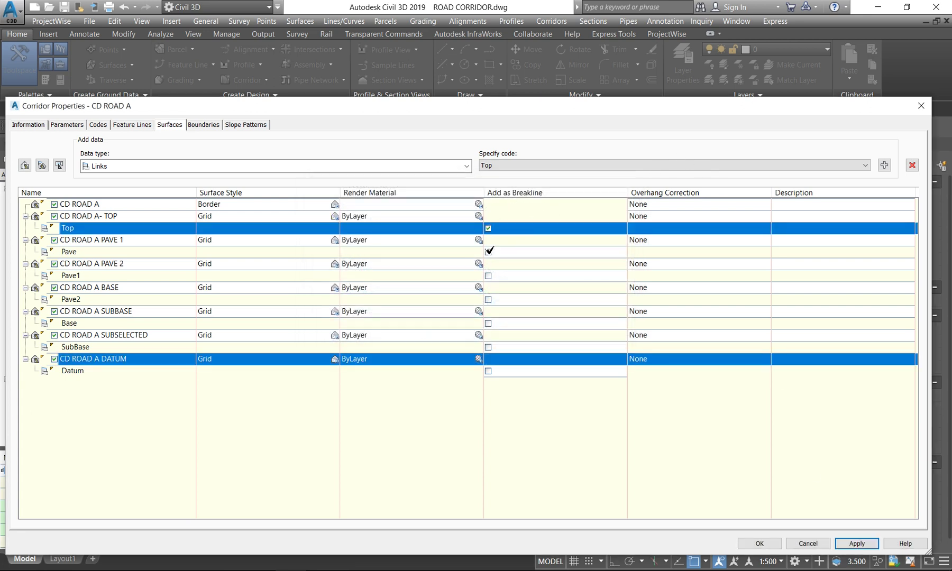
{"action": "left_click", "coordinate": [488, 276]}
{"action": "left_click", "coordinate": [488, 300]}
{"action": "left_click", "coordinate": [488, 323]}
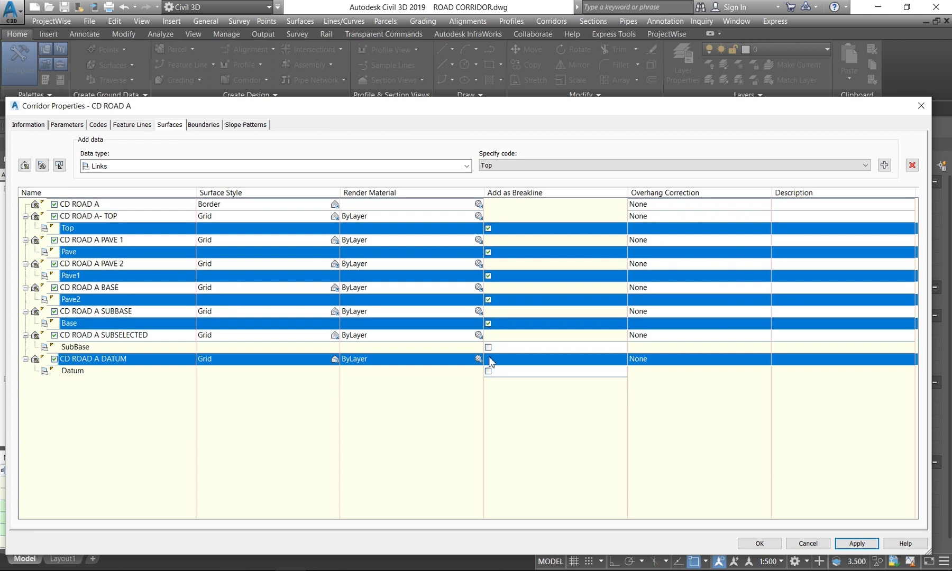
{"action": "left_click", "coordinate": [488, 347]}
{"action": "left_click", "coordinate": [488, 370]}
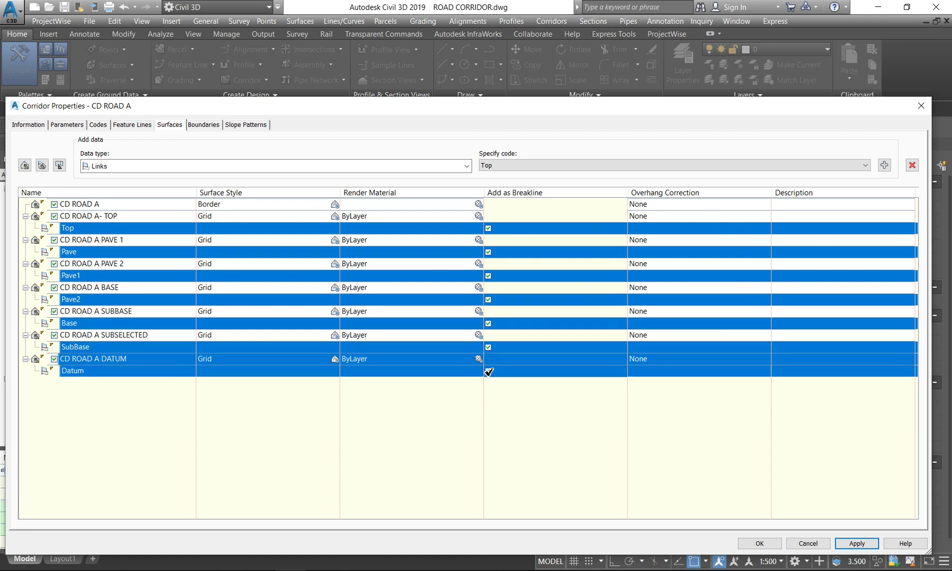
{"action": "left_click", "coordinate": [857, 544]}
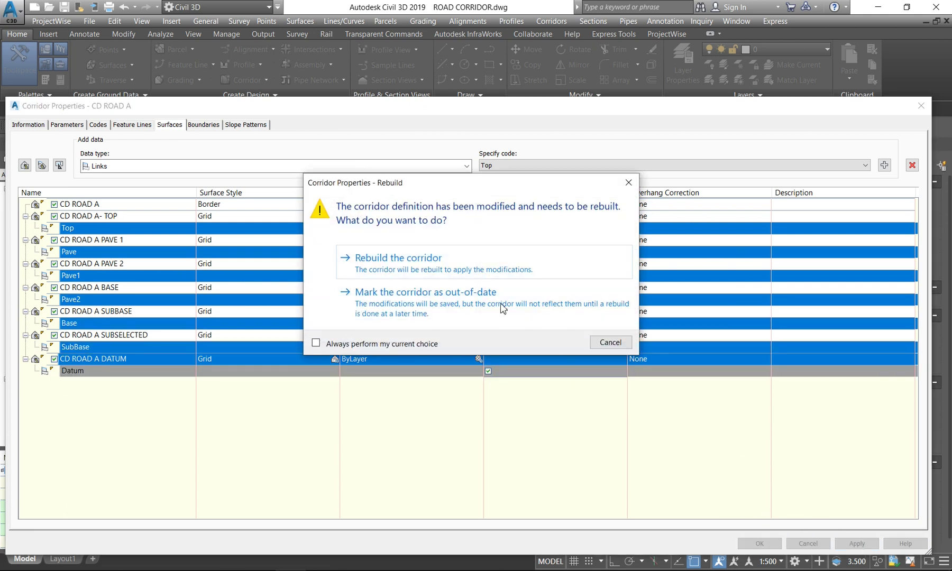
{"action": "left_click", "coordinate": [490, 271]}
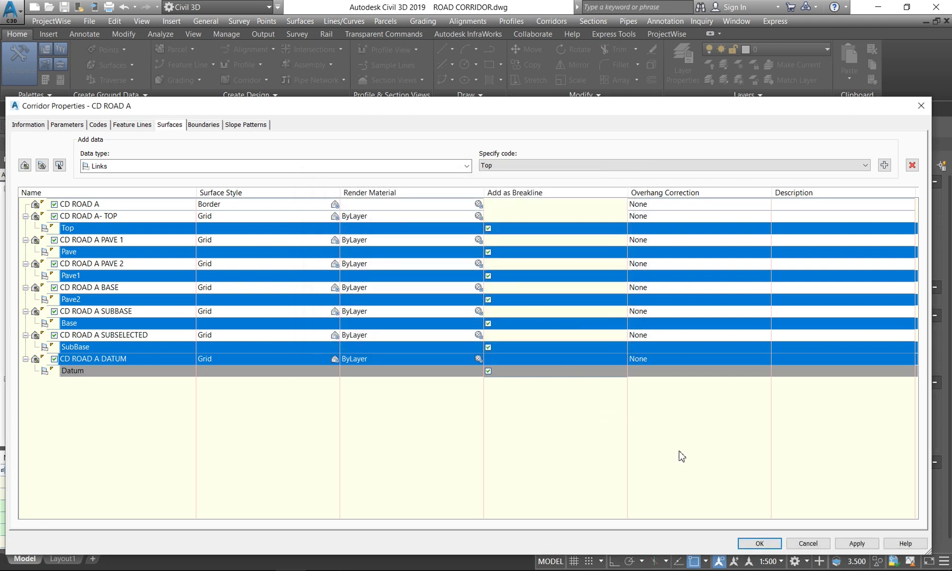
{"action": "left_click", "coordinate": [752, 542]}
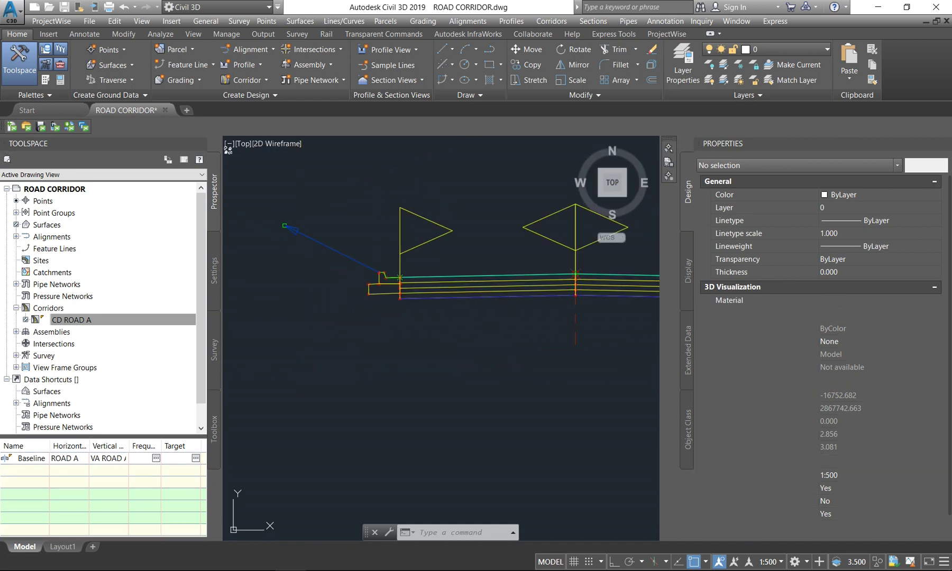
Change the selected corridor surfaces' style from Grid to Triangles in the Properties palette.
{"action": "scroll", "coordinate": [487, 233], "scroll_direction": "down", "scroll_amount": 8}
{"action": "scroll", "coordinate": [422, 341], "scroll_direction": "up", "scroll_amount": 4}
{"action": "scroll", "coordinate": [422, 342], "scroll_direction": "up", "scroll_amount": 2}
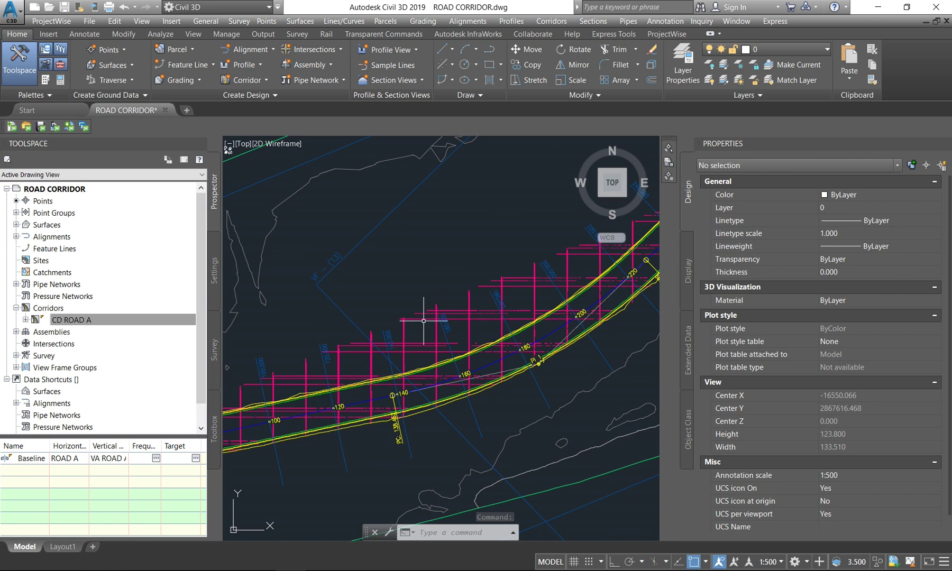
{"action": "left_click", "coordinate": [413, 314]}
{"action": "left_click", "coordinate": [634, 285]}
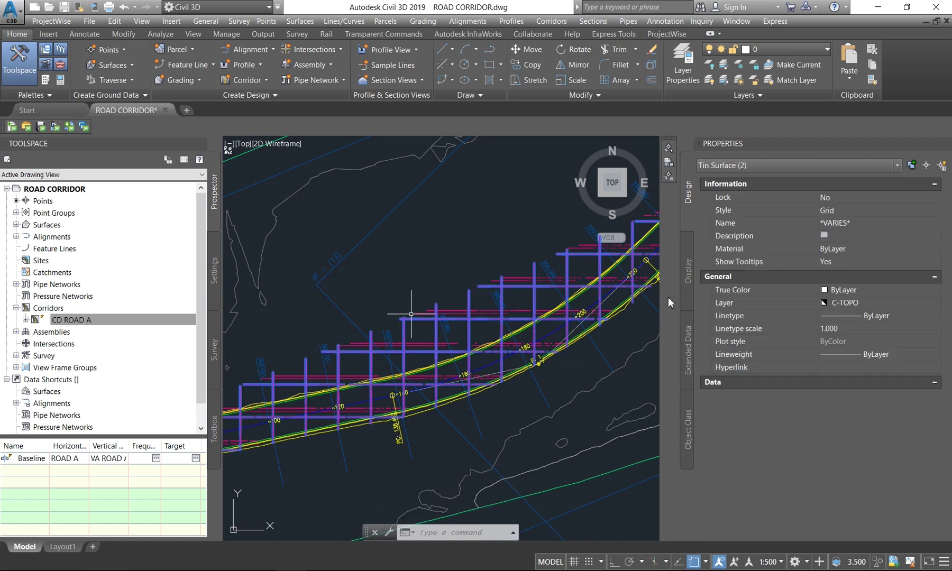
{"action": "left_click", "coordinate": [837, 212]}
{"action": "left_click", "coordinate": [837, 213]}
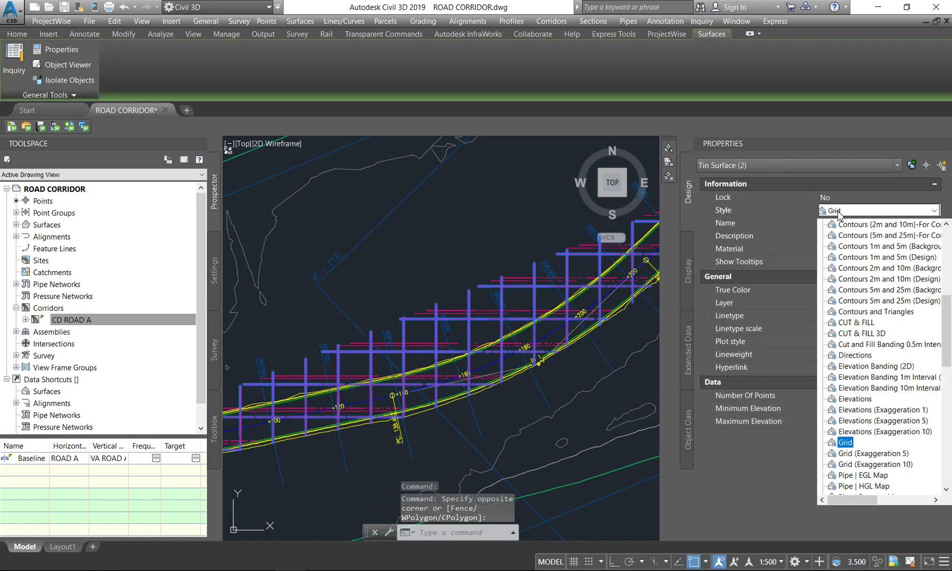
{"action": "scroll", "coordinate": [841, 233], "scroll_direction": "down", "scroll_amount": 4}
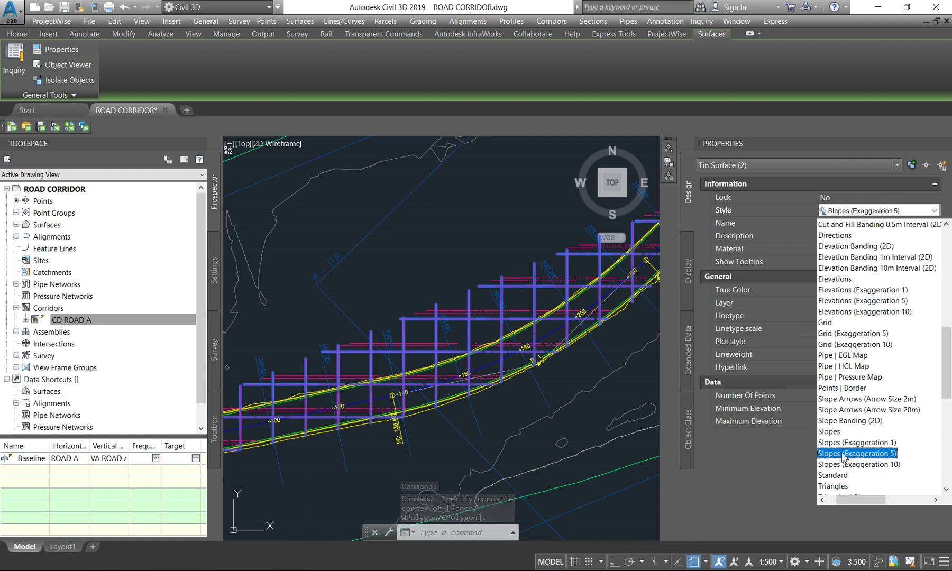
{"action": "left_click", "coordinate": [833, 486]}
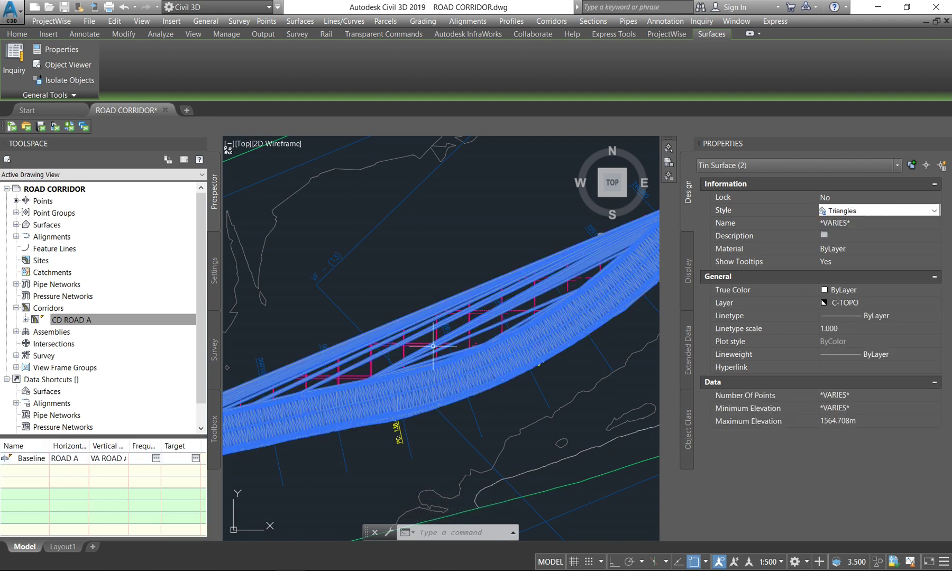
{"action": "scroll", "coordinate": [433, 346], "scroll_direction": "up", "scroll_amount": 2}
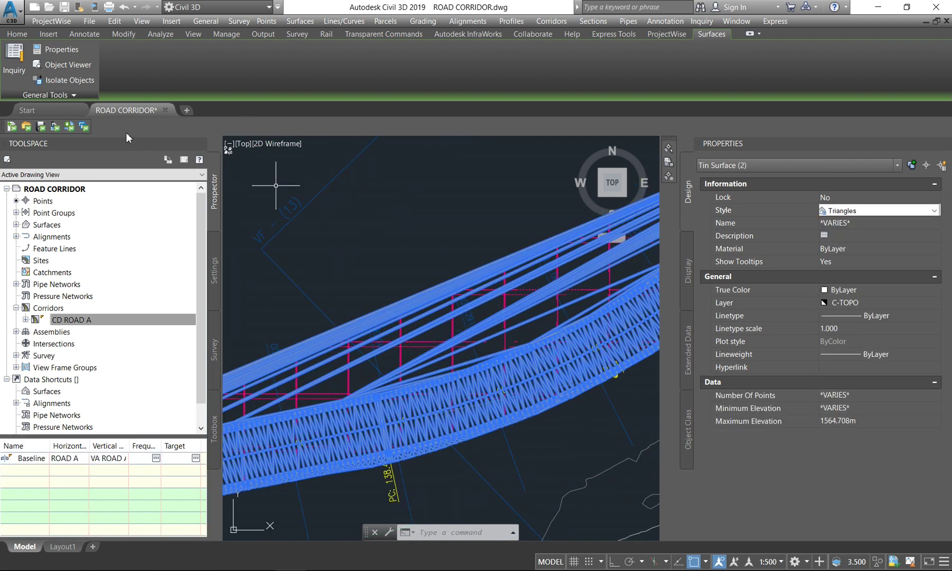
{"action": "key", "text": "Escape"}
{"action": "left_click", "coordinate": [573, 340]}
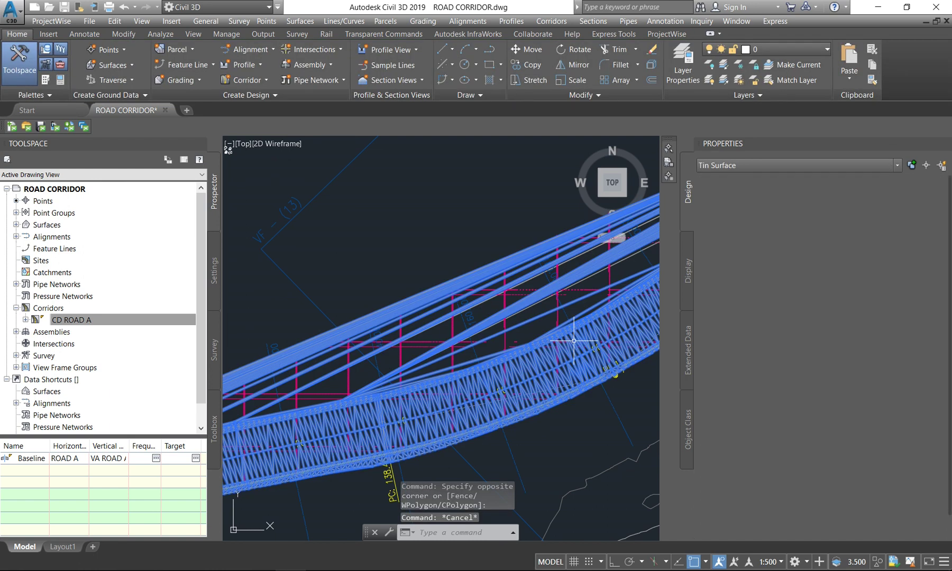
Delete 142 stray triangle edges from the CD ROAD A DATUM surface.
{"action": "left_click", "coordinate": [278, 82]}
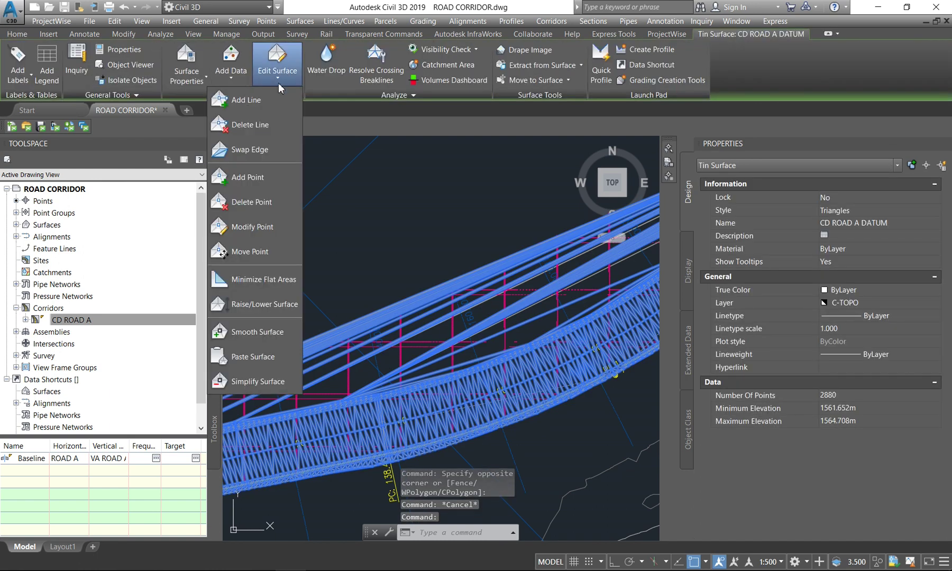
{"action": "left_click", "coordinate": [259, 203]}
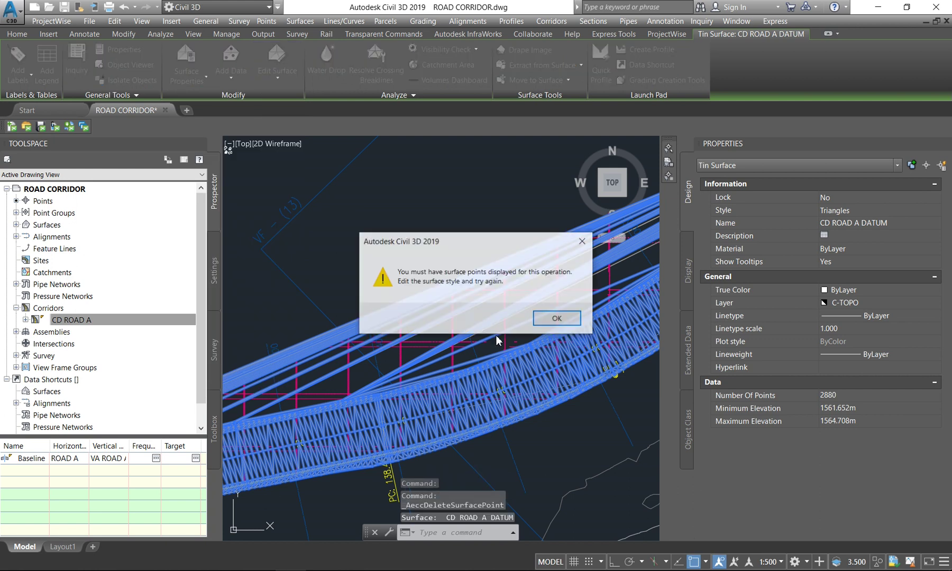
{"action": "left_click", "coordinate": [555, 320]}
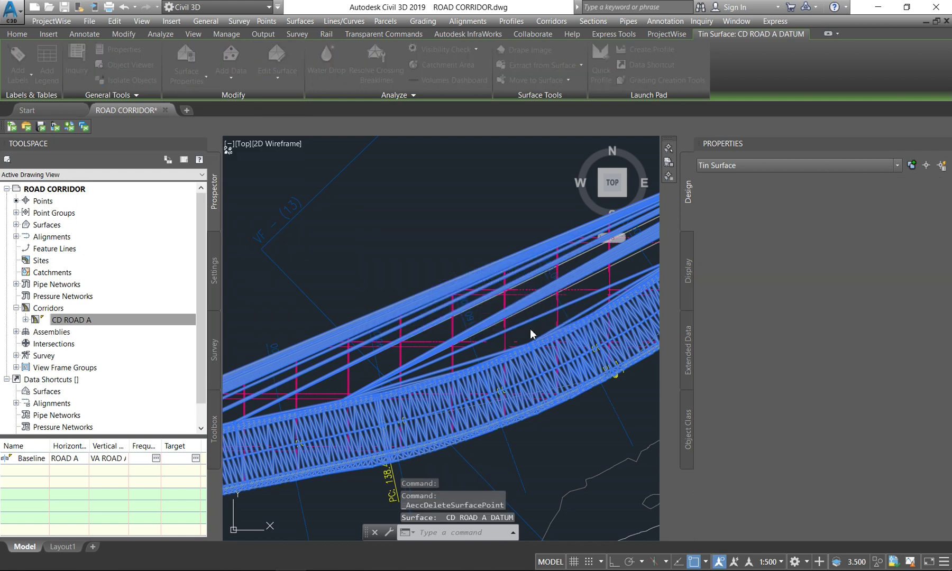
{"action": "left_click", "coordinate": [277, 66]}
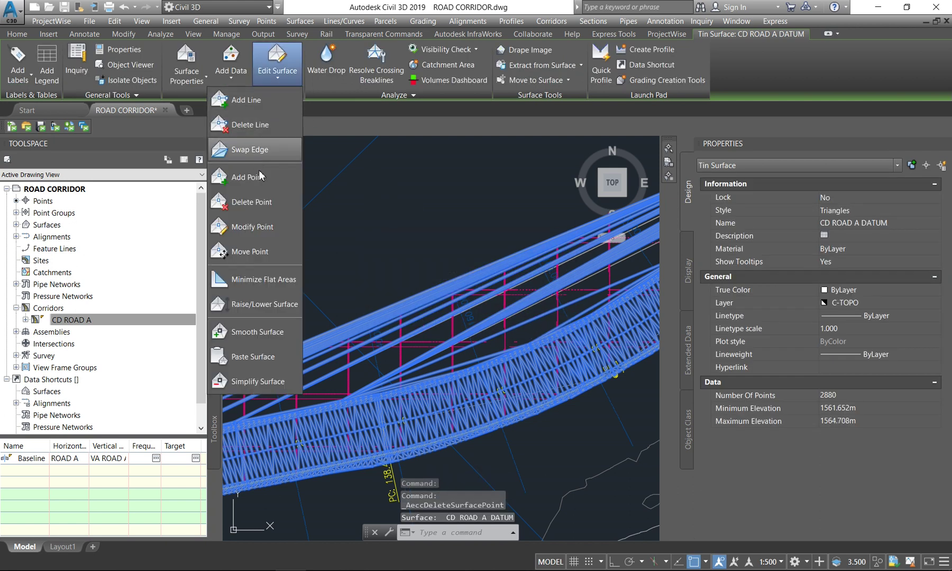
{"action": "left_click", "coordinate": [246, 124]}
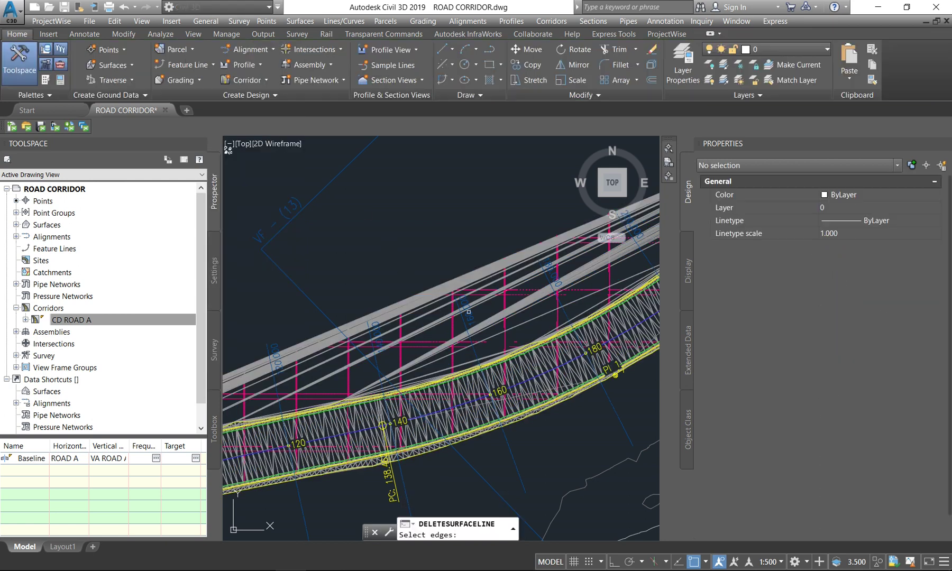
{"action": "left_click", "coordinate": [532, 326]}
{"action": "left_click", "coordinate": [478, 234]}
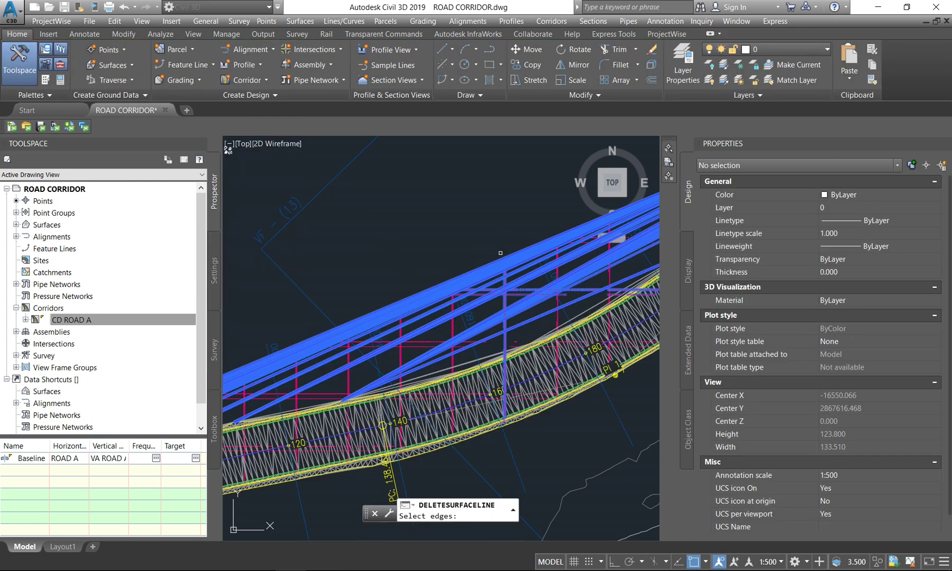
{"action": "key", "text": "Return"}
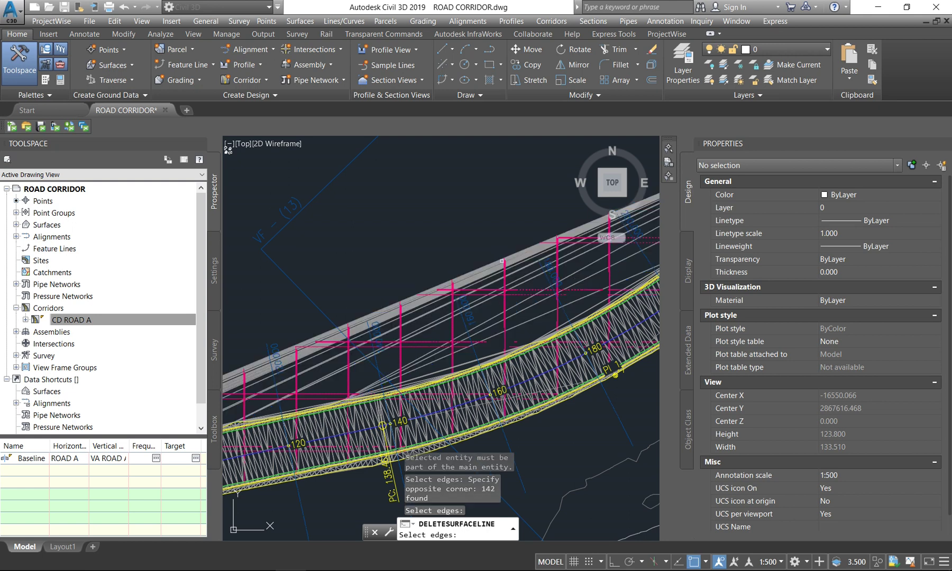
{"action": "key", "text": "Escape"}
{"action": "key", "text": "Escape"}
Delete 63 stray triangle edges from the CD ROAD A- TOP surface.
{"action": "left_click", "coordinate": [525, 323]}
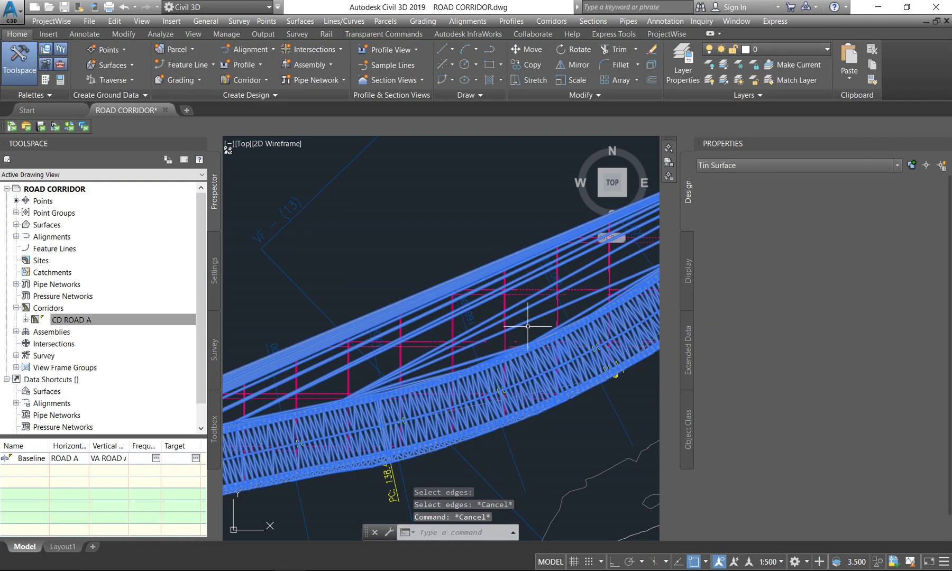
{"action": "left_click", "coordinate": [277, 74]}
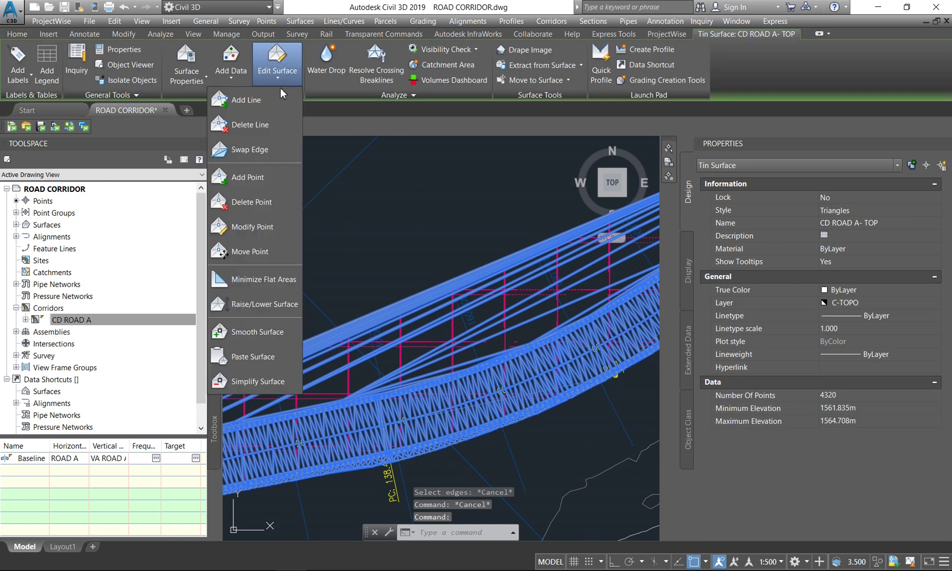
{"action": "left_click", "coordinate": [259, 126]}
{"action": "left_click", "coordinate": [526, 339]}
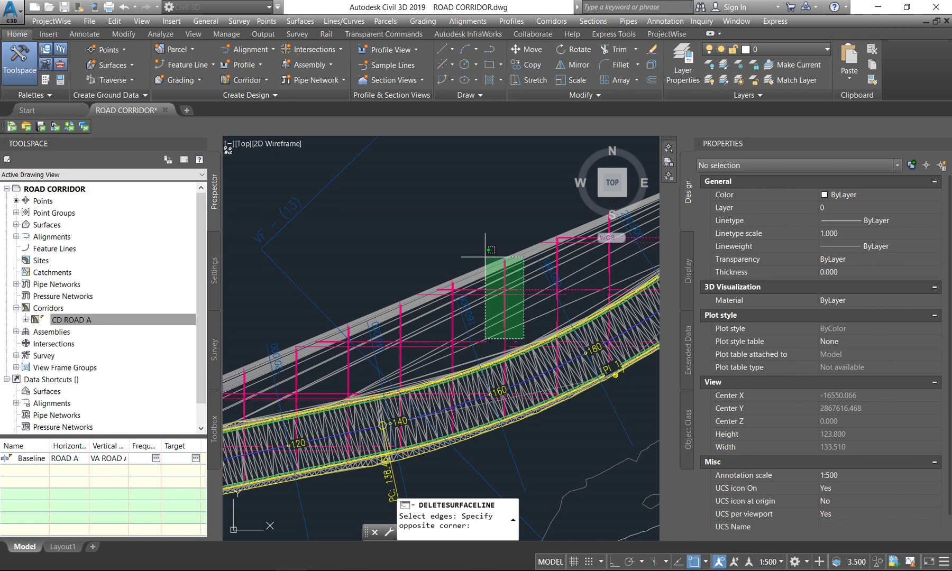
{"action": "left_click", "coordinate": [481, 251]}
{"action": "key", "text": "Return"}
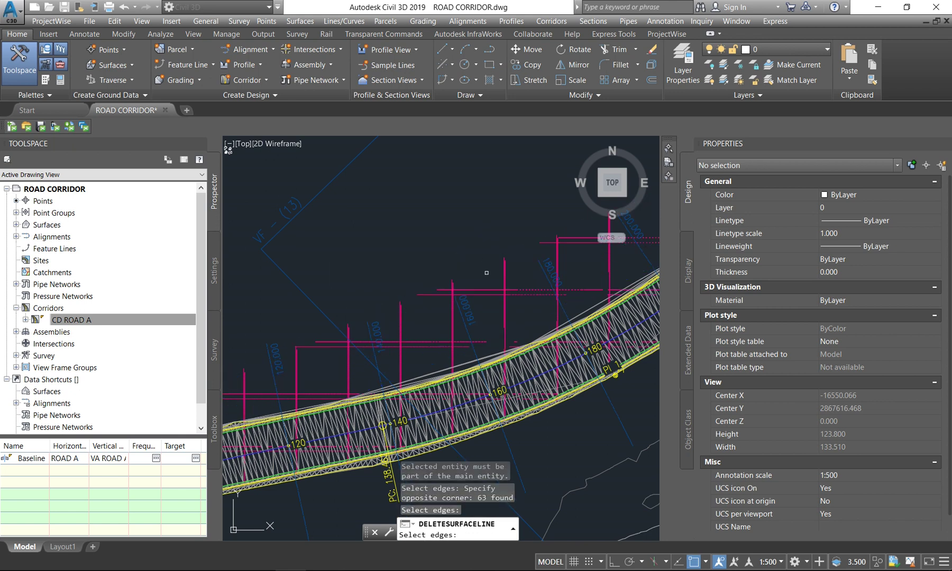
{"action": "key", "text": "Escape"}
{"action": "left_click", "coordinate": [517, 295]}
{"action": "key", "text": "Escape"}
{"action": "left_click", "coordinate": [505, 315]}
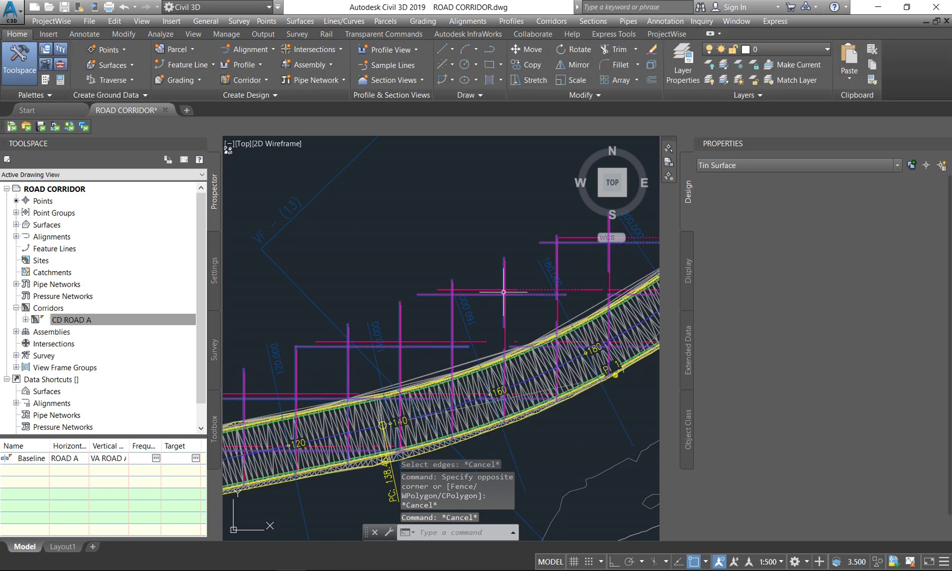
{"action": "left_click", "coordinate": [510, 303]}
Apply the Triangles style to all five corridor surfaces.
{"action": "left_click", "coordinate": [582, 318]}
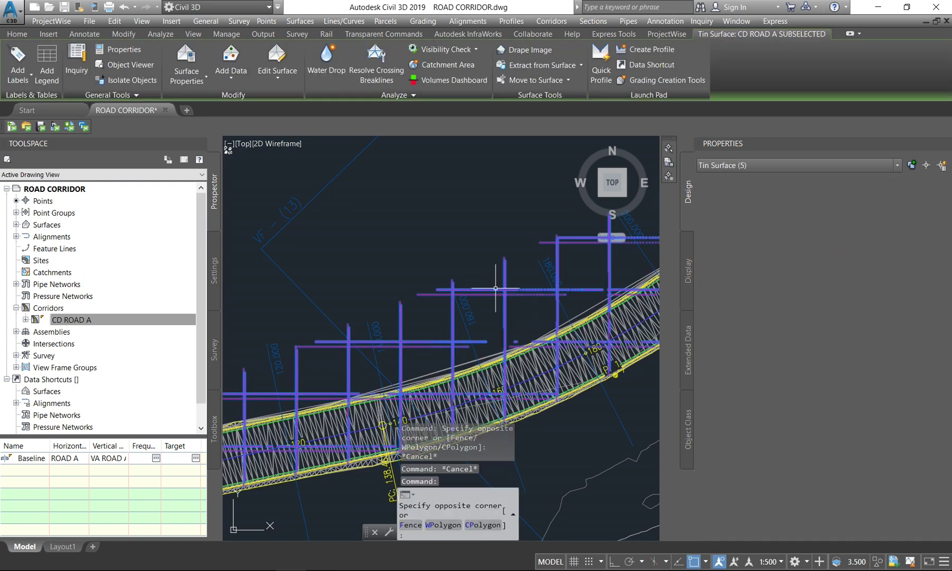
{"action": "left_click", "coordinate": [849, 210]}
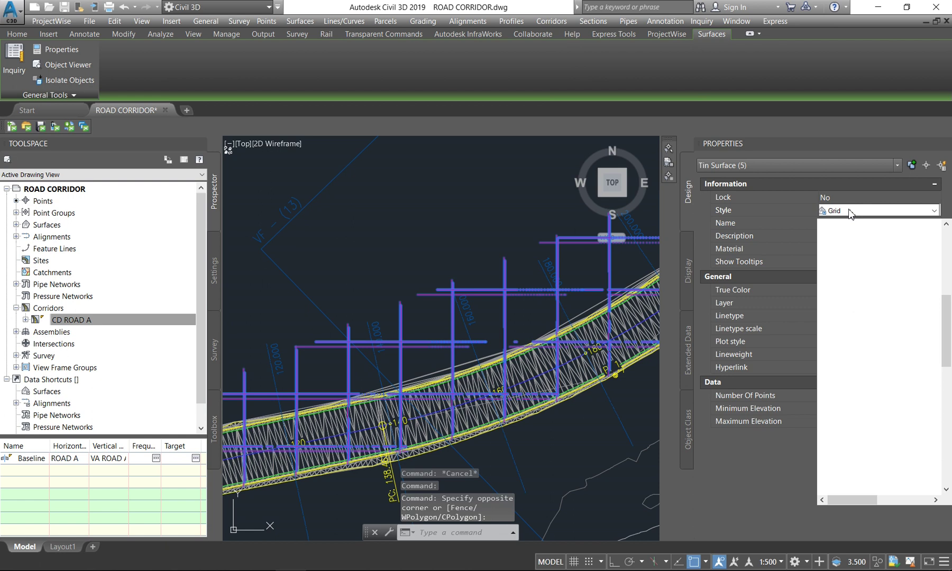
{"action": "scroll", "coordinate": [856, 370], "scroll_direction": "down", "scroll_amount": 2}
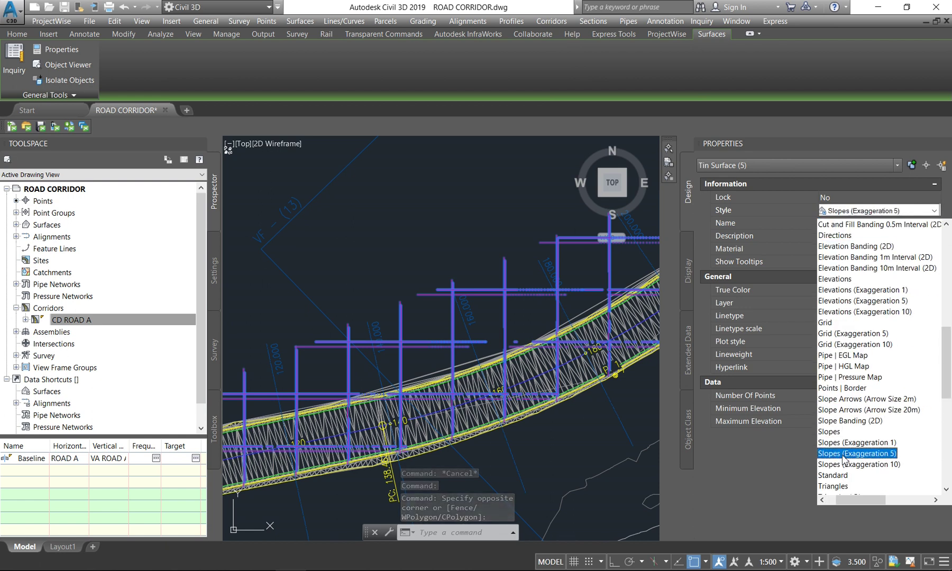
{"action": "left_click", "coordinate": [833, 486]}
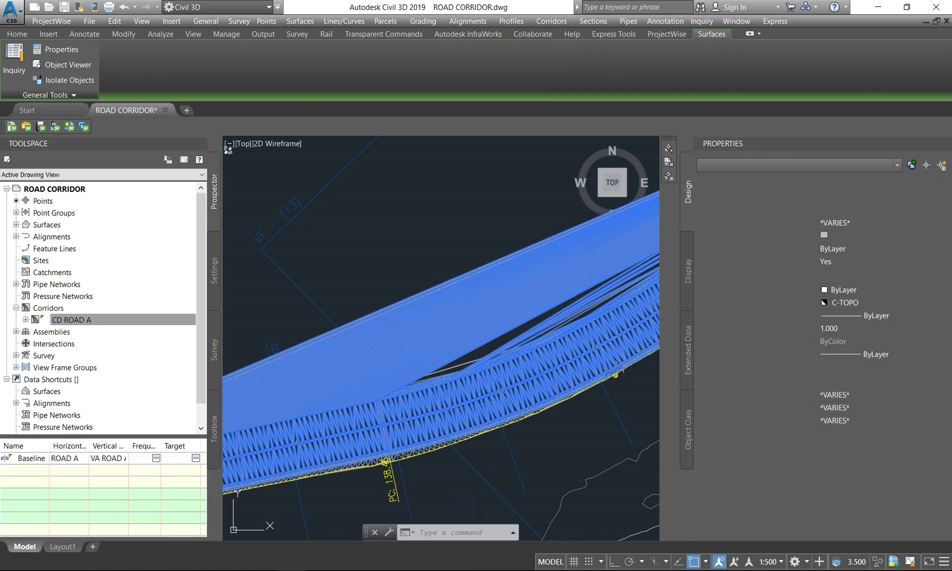
{"action": "key", "text": "Escape"}
Delete 1043 stray triangle edges from the CD ROAD A SUBSELECTED surface.
{"action": "middle_click_drag", "start_coordinate": [520, 335], "coordinate": [463, 361]}
{"action": "left_click", "coordinate": [488, 384]}
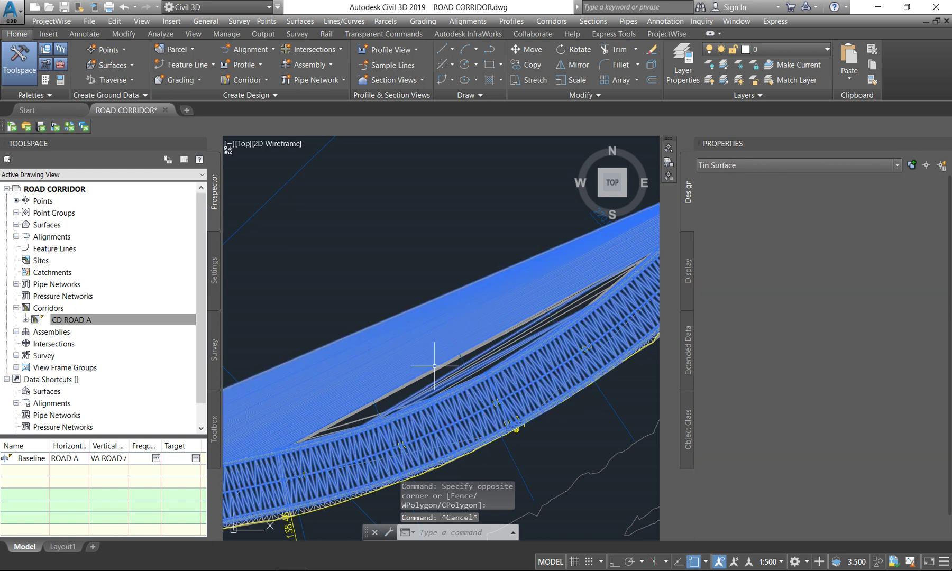
{"action": "left_click", "coordinate": [284, 77]}
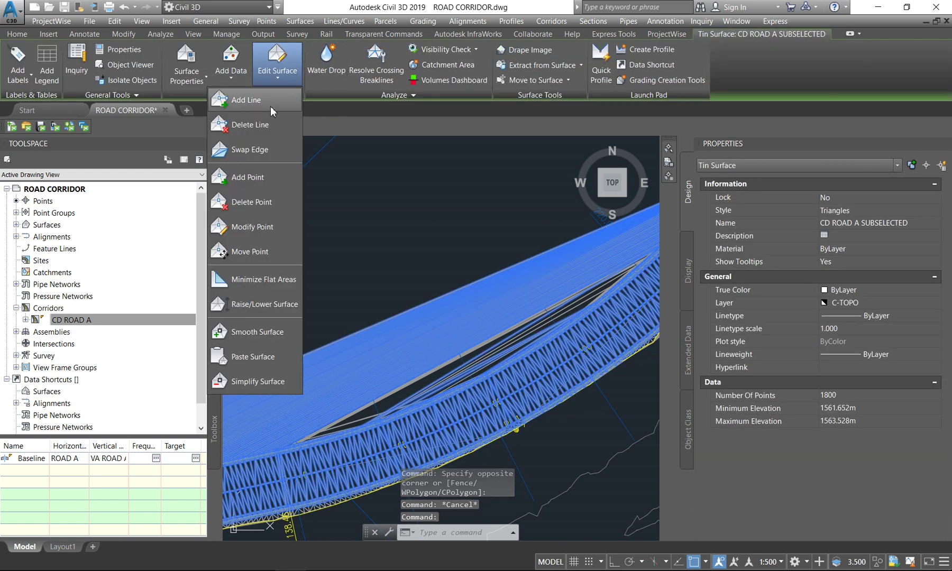
{"action": "left_click", "coordinate": [255, 129]}
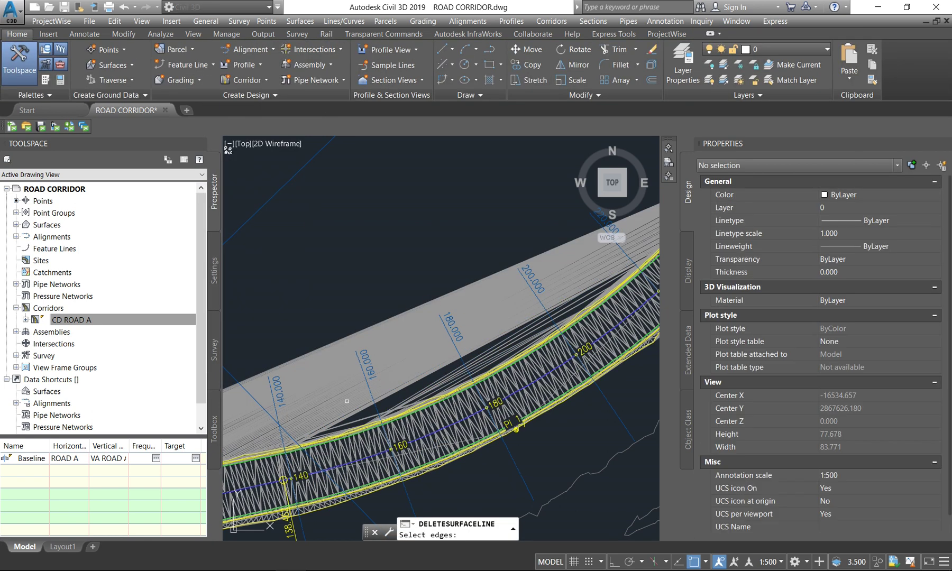
{"action": "left_click", "coordinate": [426, 383]}
{"action": "left_click", "coordinate": [365, 300]}
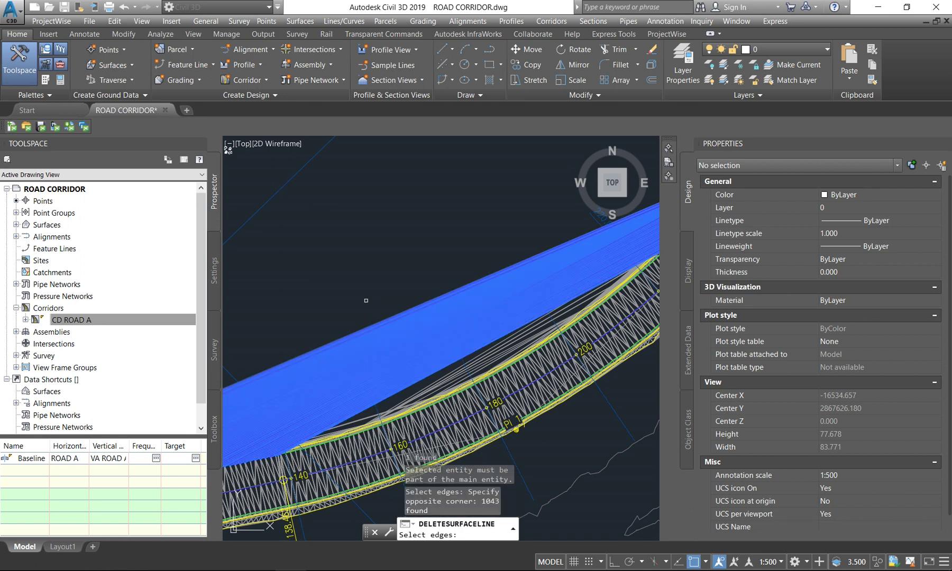
{"action": "key", "text": "Return"}
Delete a further 111 stray edges from the CD ROAD A SUBSELECTED surface.
{"action": "scroll", "coordinate": [507, 364], "scroll_direction": "up", "scroll_amount": 2}
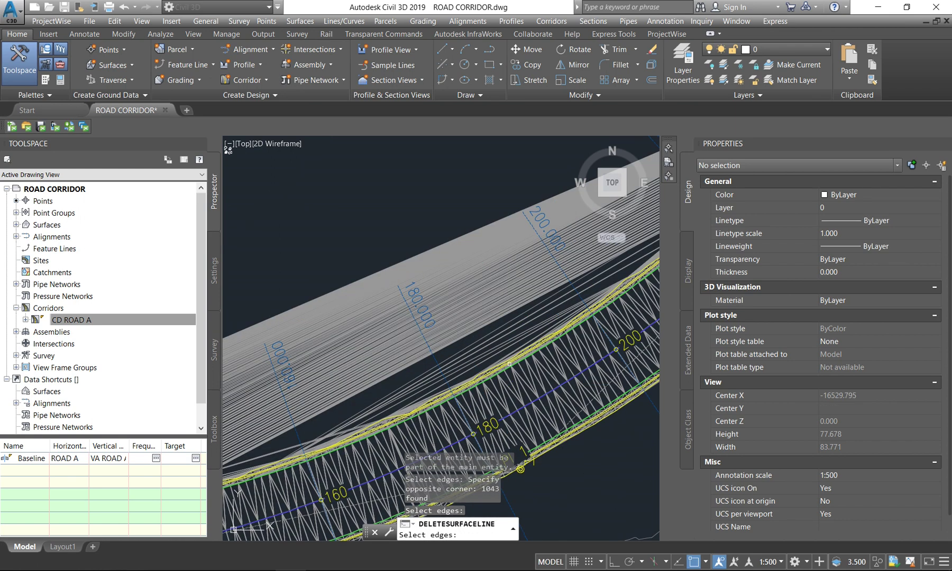
{"action": "left_click", "coordinate": [479, 363]}
{"action": "left_click", "coordinate": [450, 343]}
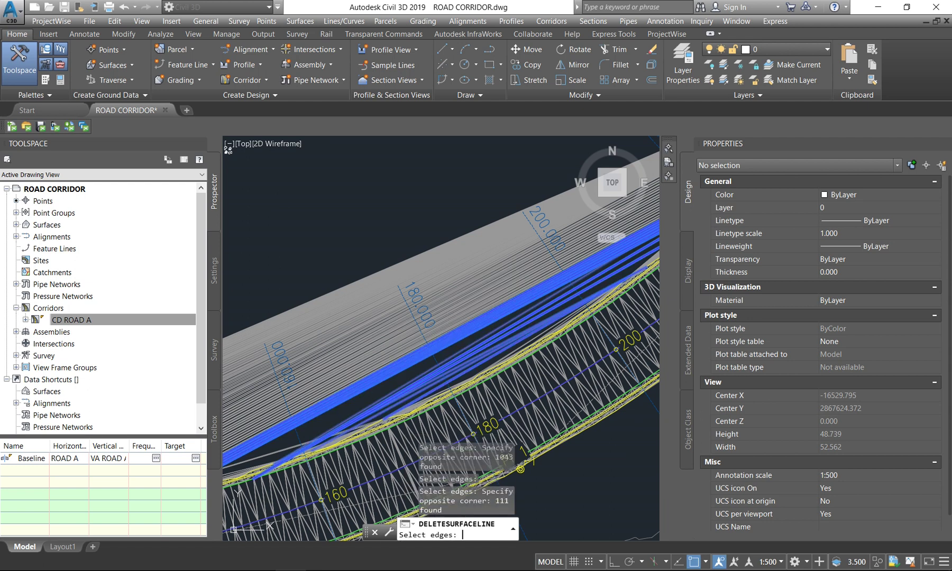
{"action": "key", "text": "Return"}
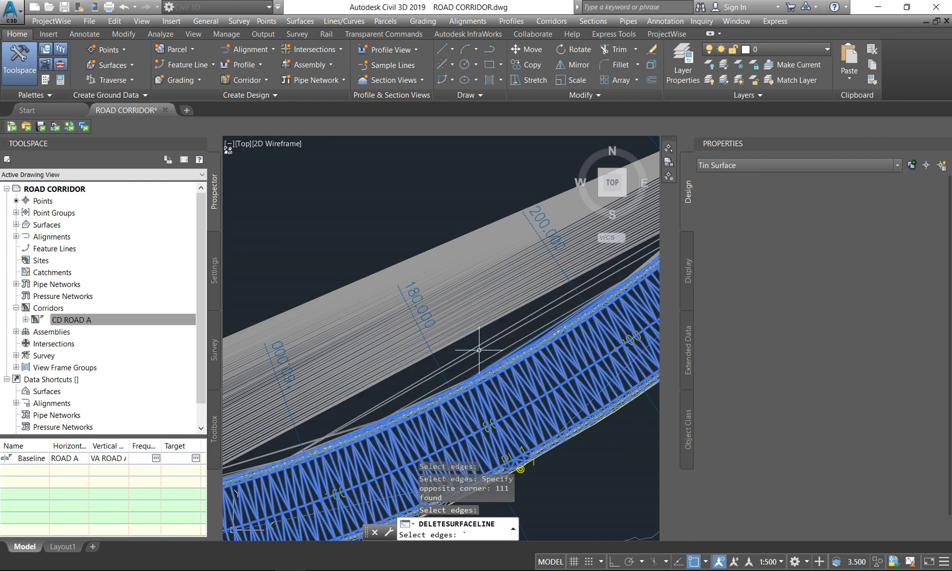
{"action": "key", "text": "Escape"}
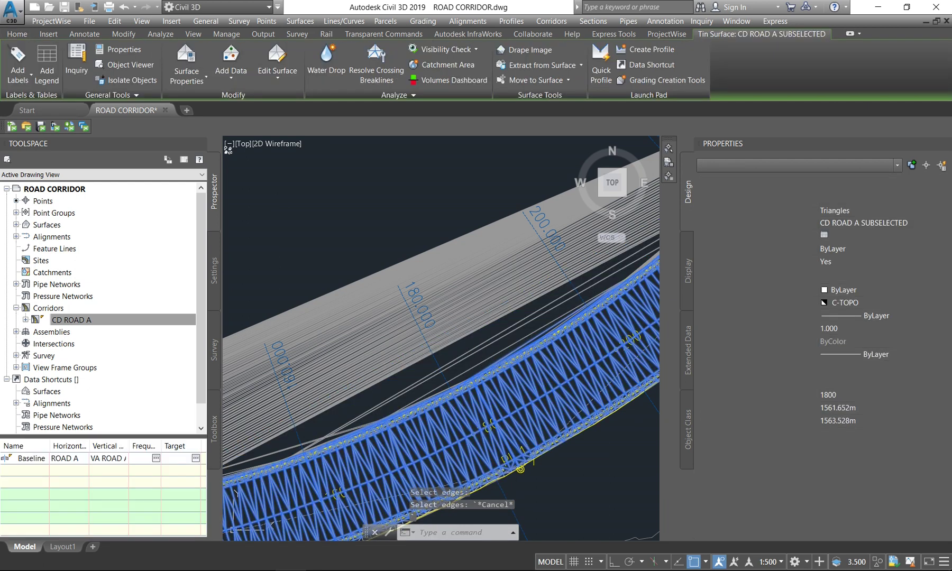
{"action": "left_click", "coordinate": [423, 333]}
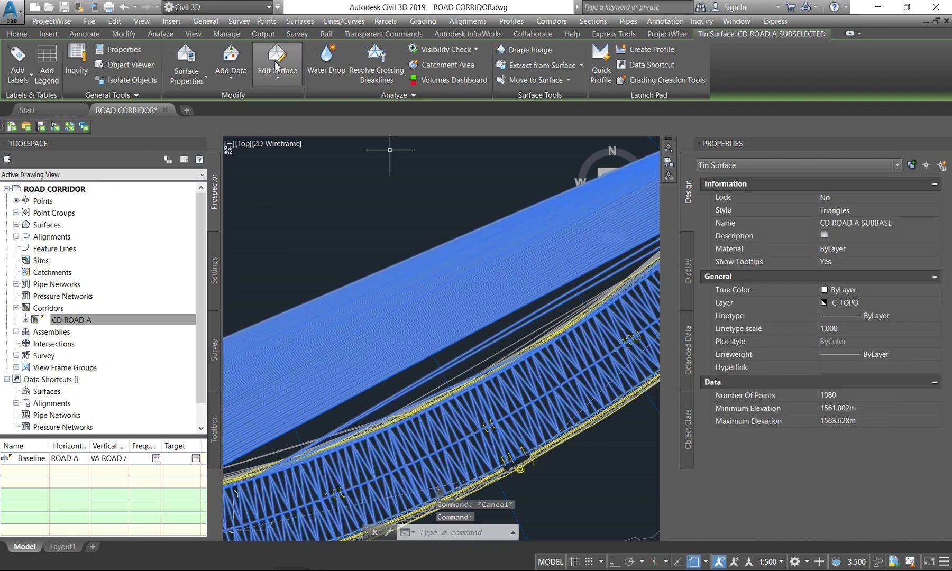
Delete the stray triangle edges along the corridor from the CD ROAD A SUBBASE surface.
{"action": "left_click", "coordinate": [278, 74]}
{"action": "left_click", "coordinate": [261, 124]}
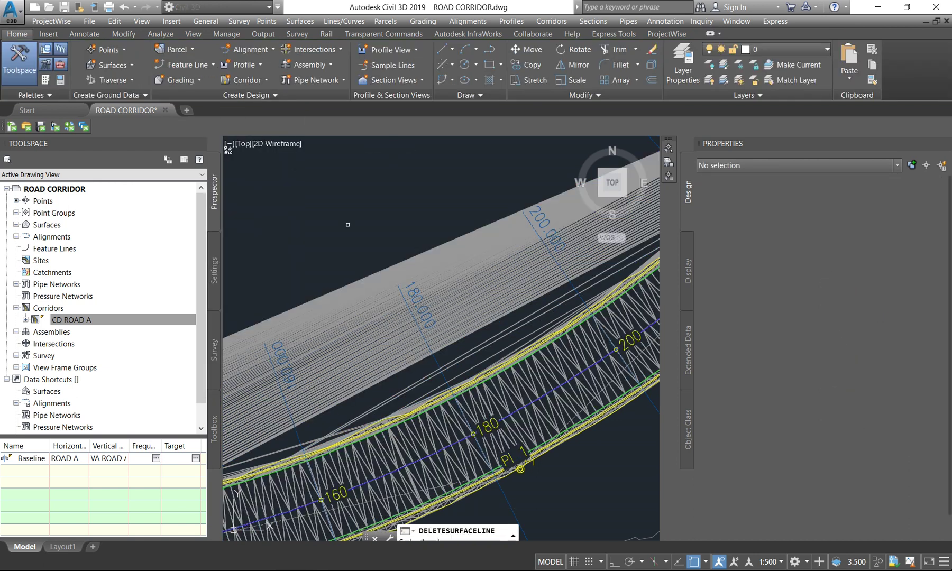
{"action": "left_click", "coordinate": [470, 341]}
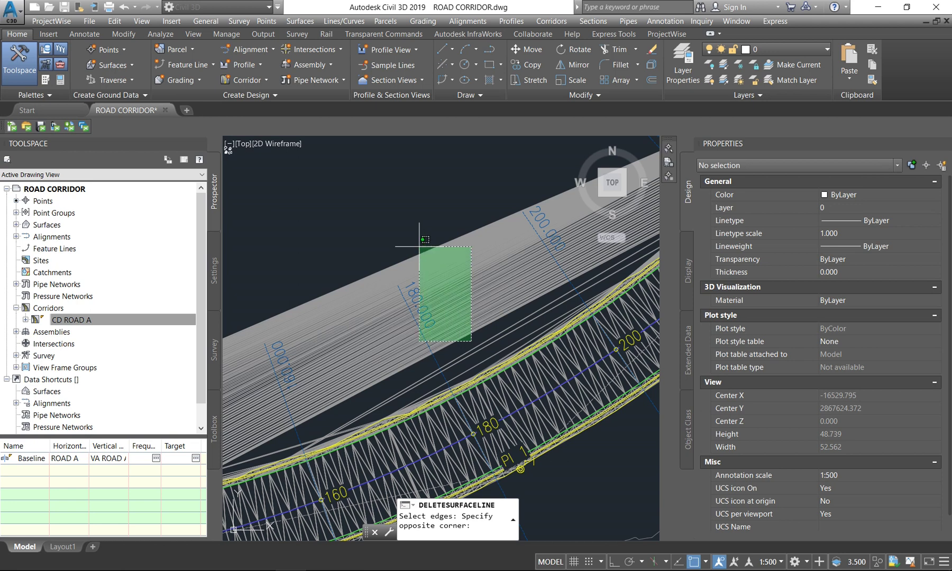
{"action": "left_click", "coordinate": [416, 242]}
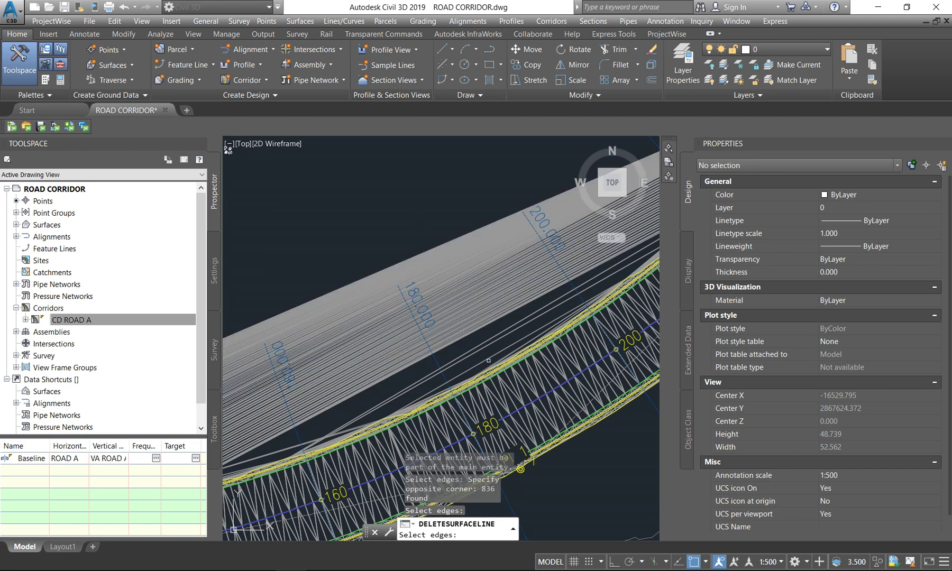
{"action": "left_click", "coordinate": [488, 360]}
{"action": "left_click", "coordinate": [486, 351]}
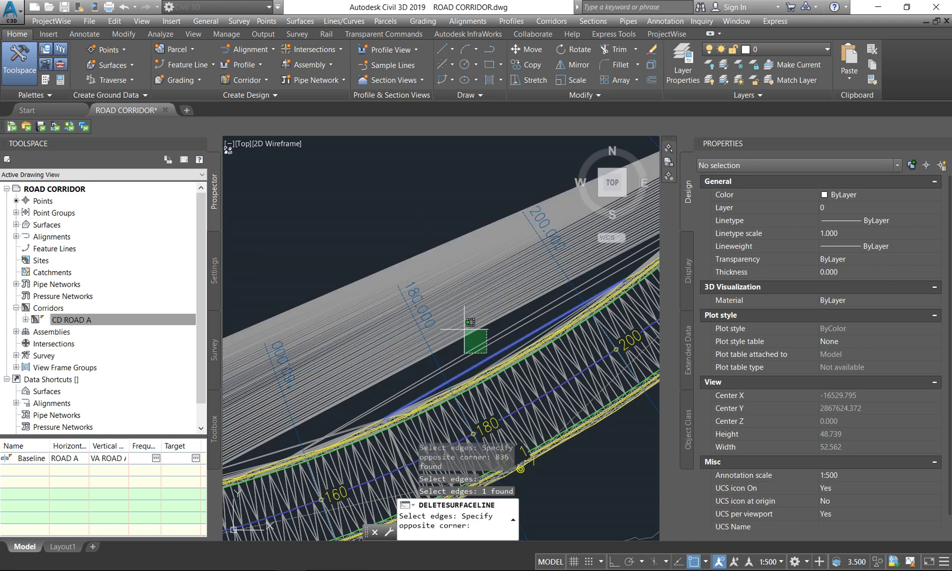
{"action": "left_click", "coordinate": [464, 328]}
{"action": "key", "text": "Return"}
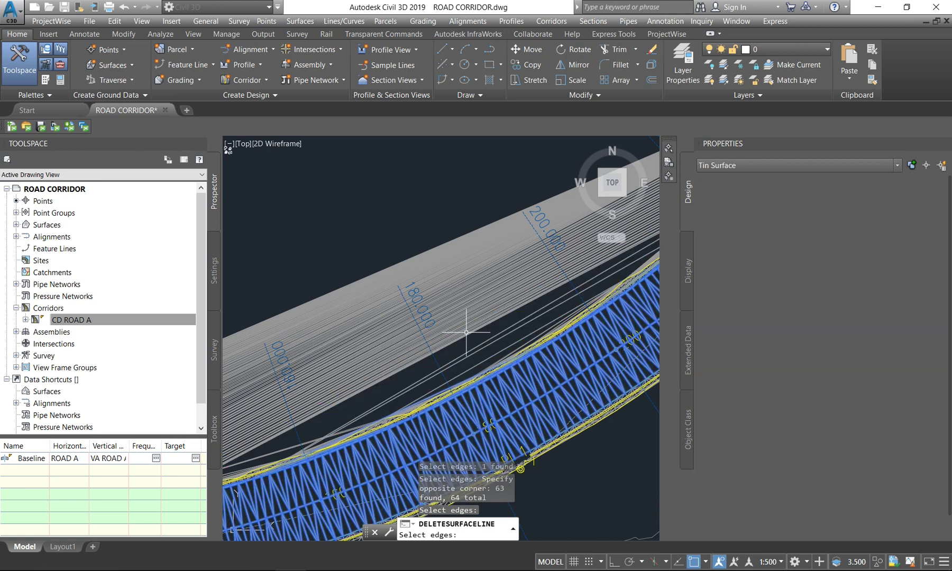
{"action": "key", "text": "Escape"}
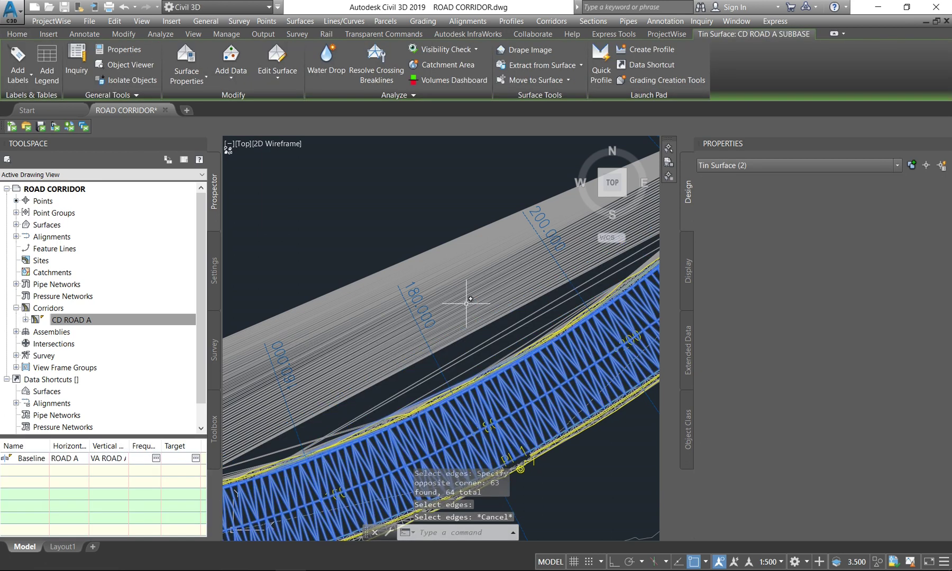
{"action": "key", "text": "Escape"}
Delete 627, then 52 more, stray triangle edges from the CD ROAD A BASE surface.
{"action": "left_click", "coordinate": [469, 289]}
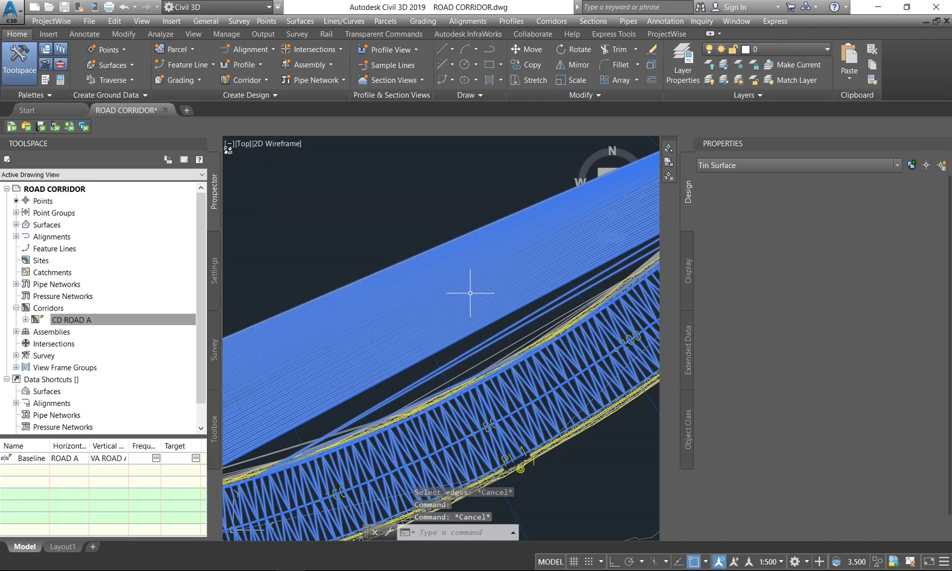
{"action": "left_click", "coordinate": [278, 72]}
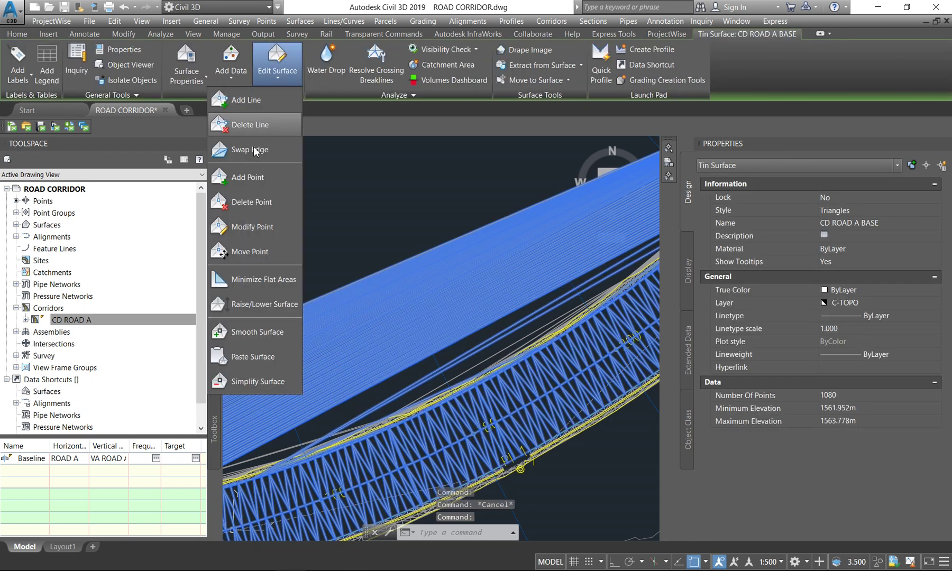
{"action": "left_click", "coordinate": [239, 130]}
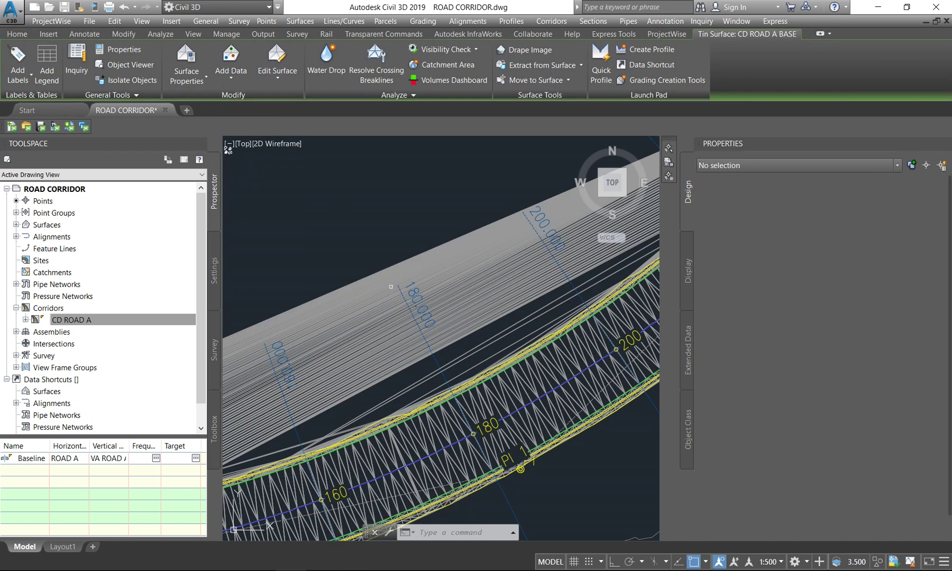
{"action": "left_click", "coordinate": [467, 337]}
{"action": "left_click", "coordinate": [379, 235]}
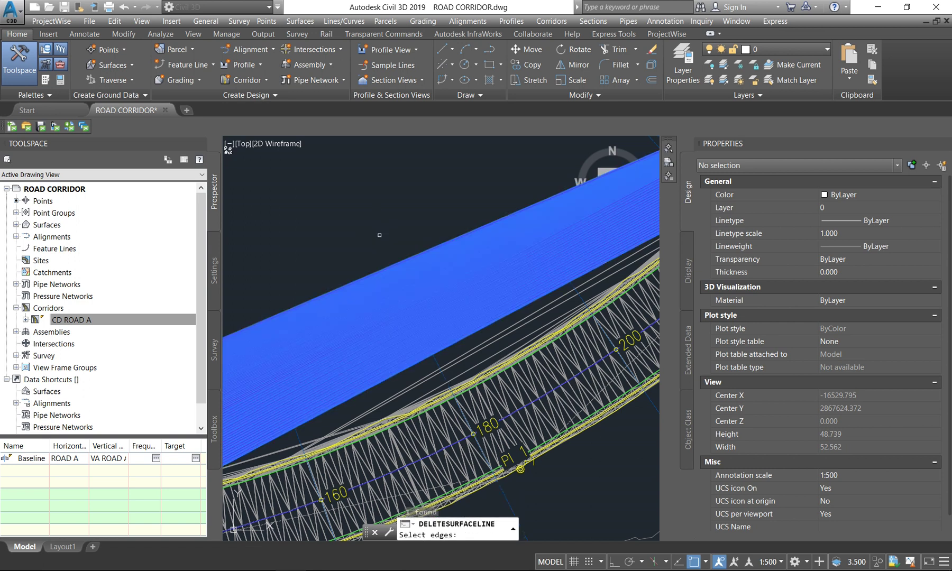
{"action": "key", "text": "Return"}
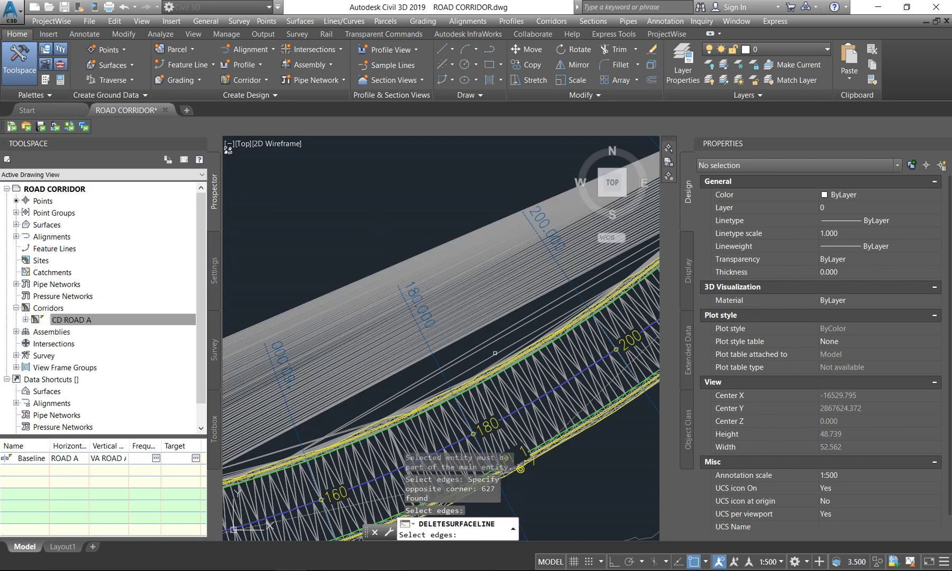
{"action": "left_click", "coordinate": [487, 361]}
{"action": "left_click", "coordinate": [513, 376]}
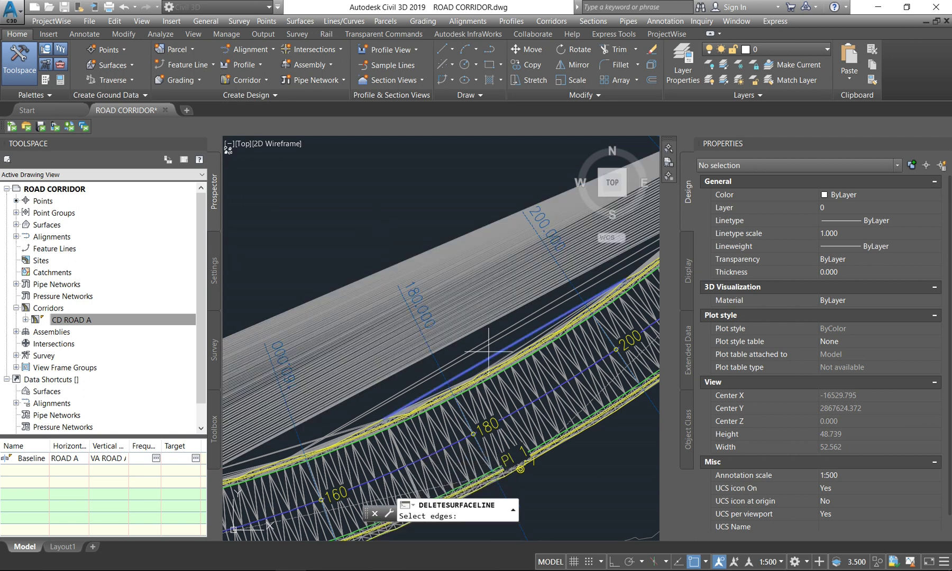
{"action": "left_click", "coordinate": [465, 326]}
{"action": "key", "text": "Return"}
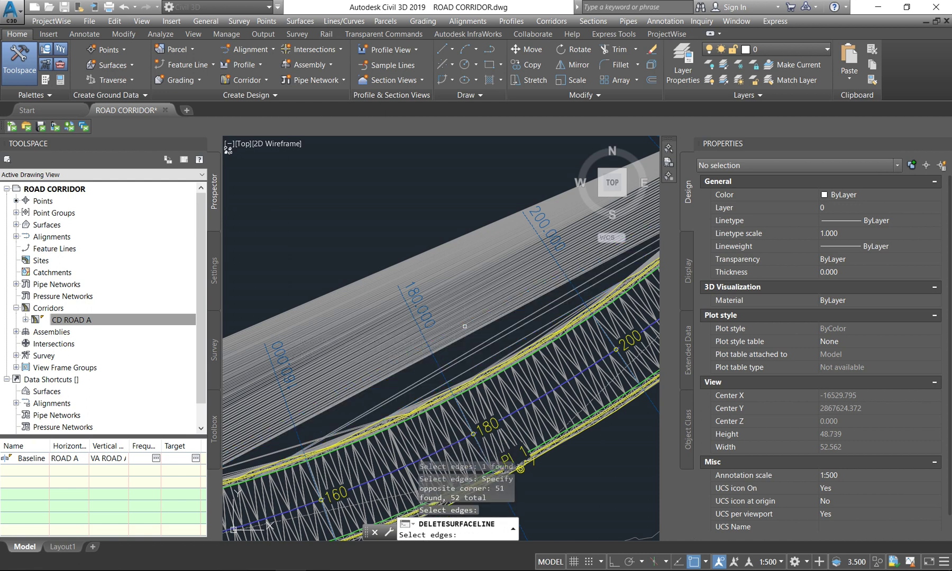
{"action": "key", "text": "Escape"}
{"action": "left_click", "coordinate": [488, 299]}
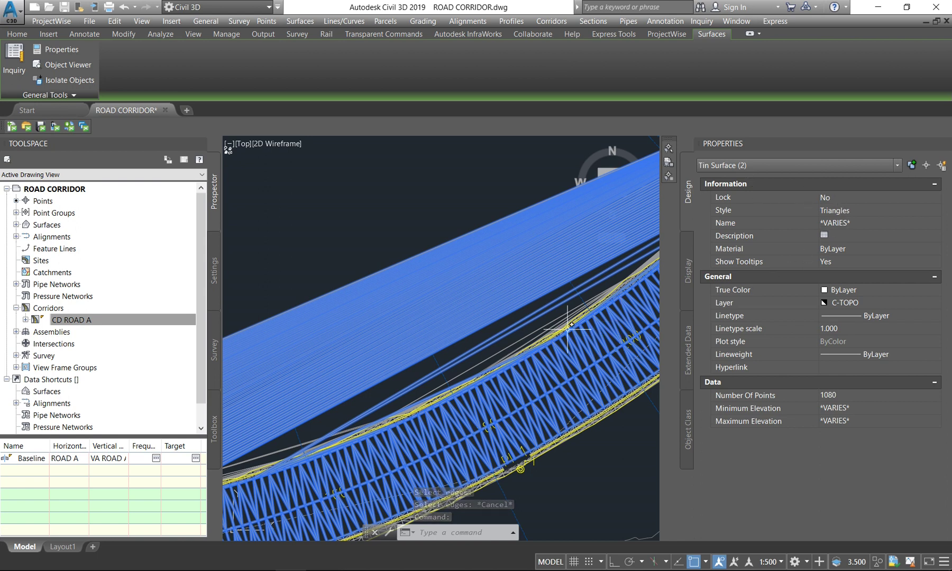
{"action": "key", "text": "Escape"}
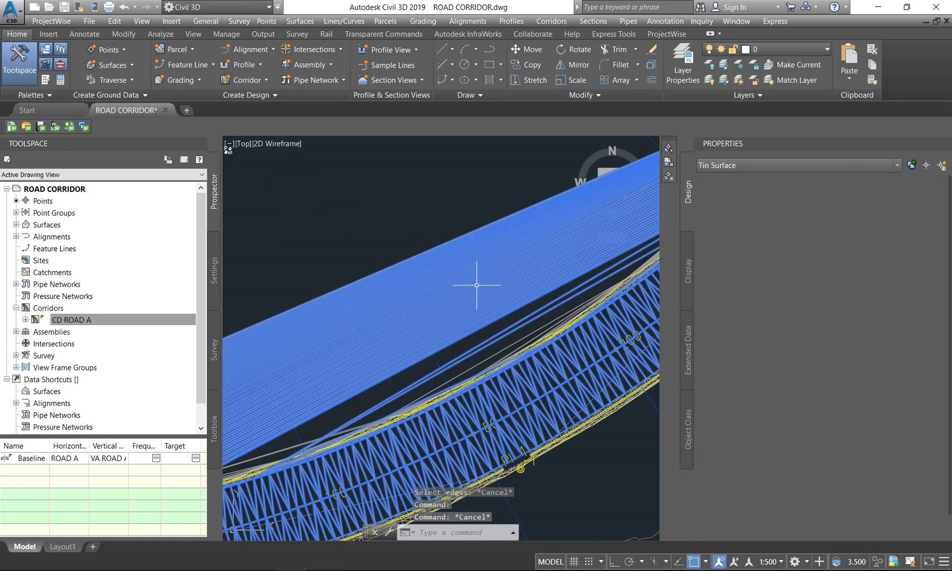
Delete 418 stray edges, then a few more, from the CD ROAD A PAVE 2 surface.
{"action": "left_click", "coordinate": [477, 285]}
{"action": "left_click", "coordinate": [279, 76]}
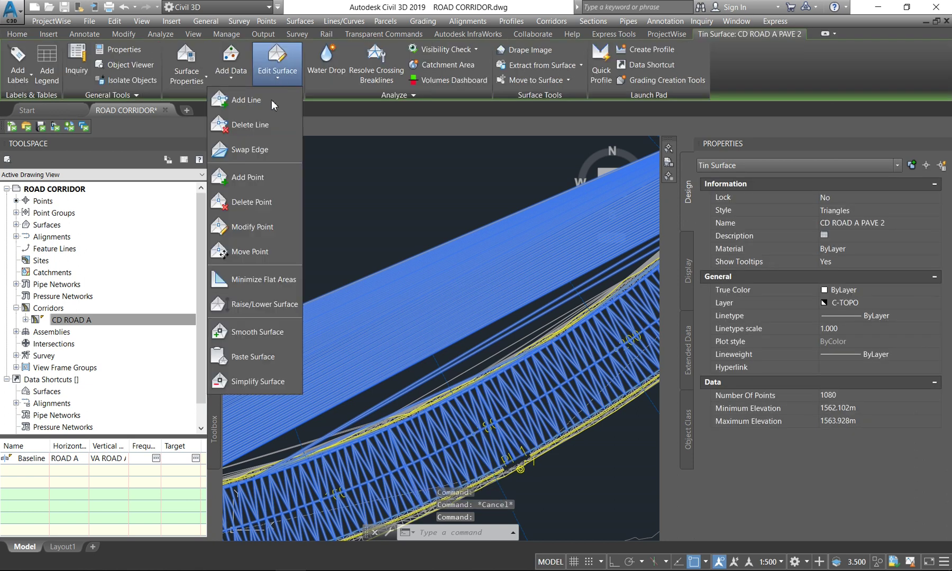
{"action": "left_click", "coordinate": [251, 126]}
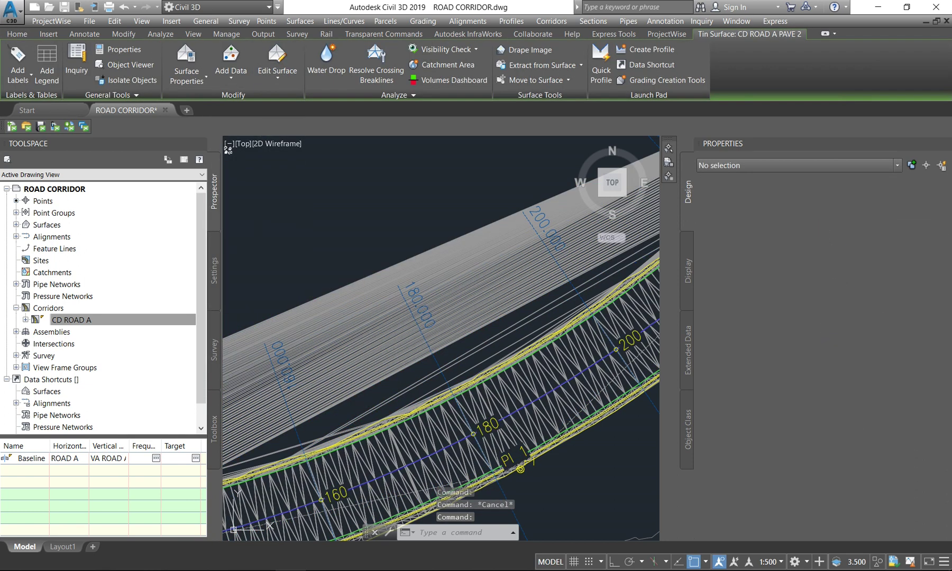
{"action": "left_click", "coordinate": [488, 331]}
{"action": "left_click", "coordinate": [423, 207]}
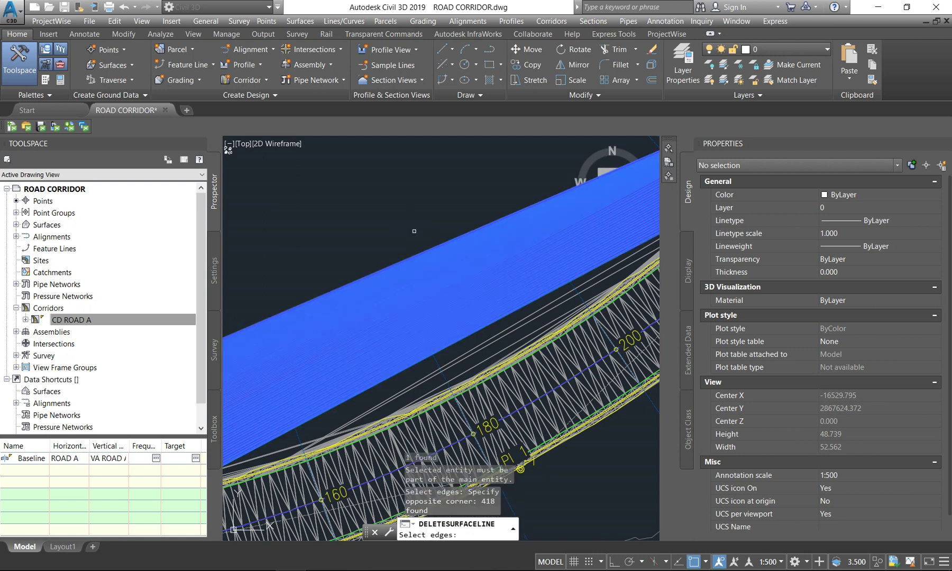
{"action": "key", "text": "Return"}
{"action": "left_click", "coordinate": [479, 344]}
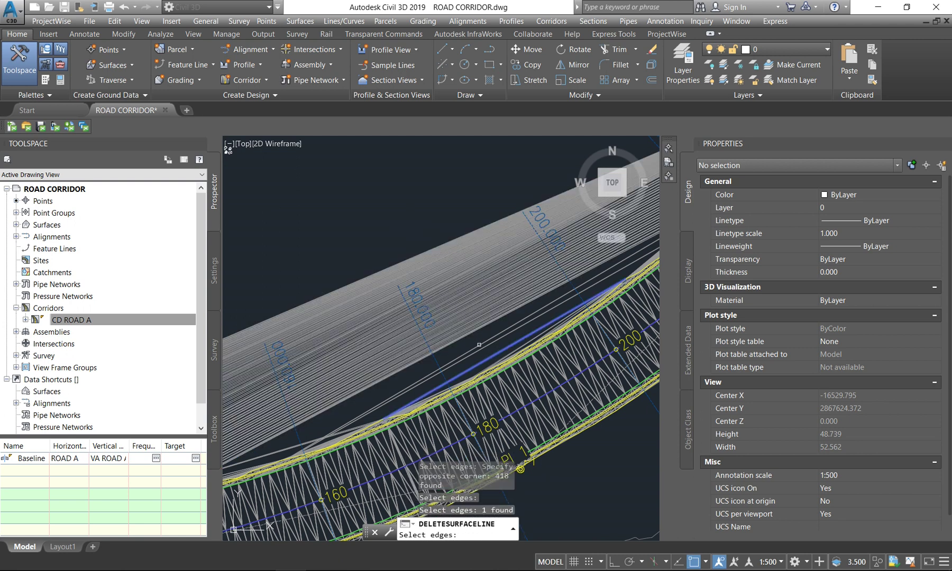
{"action": "left_click", "coordinate": [488, 350]}
{"action": "left_click", "coordinate": [483, 326]}
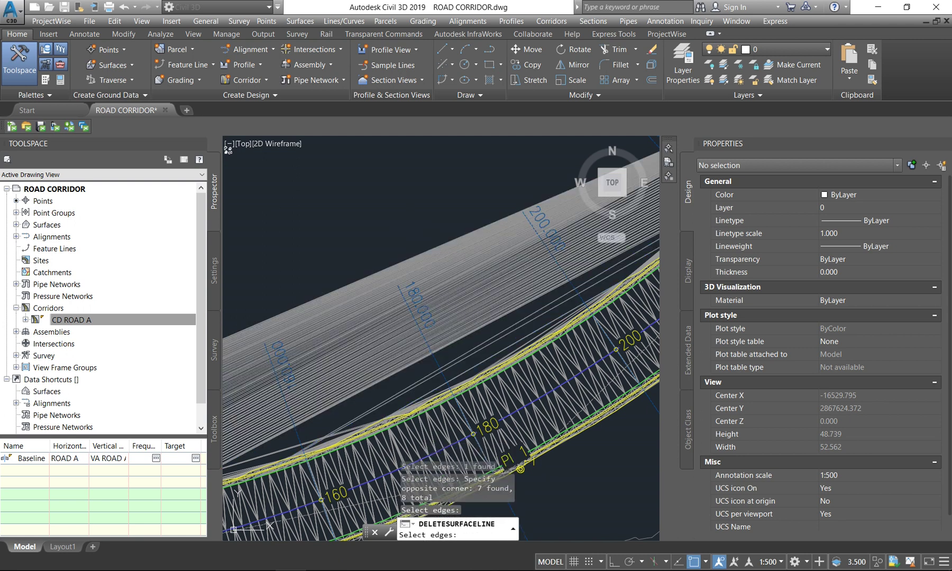
{"action": "key", "text": "Escape"}
{"action": "key", "text": "Escape"}
Delete 209 stray edges, then the last few, from the CD ROAD A PAVE 1 surface.
{"action": "left_click", "coordinate": [491, 300]}
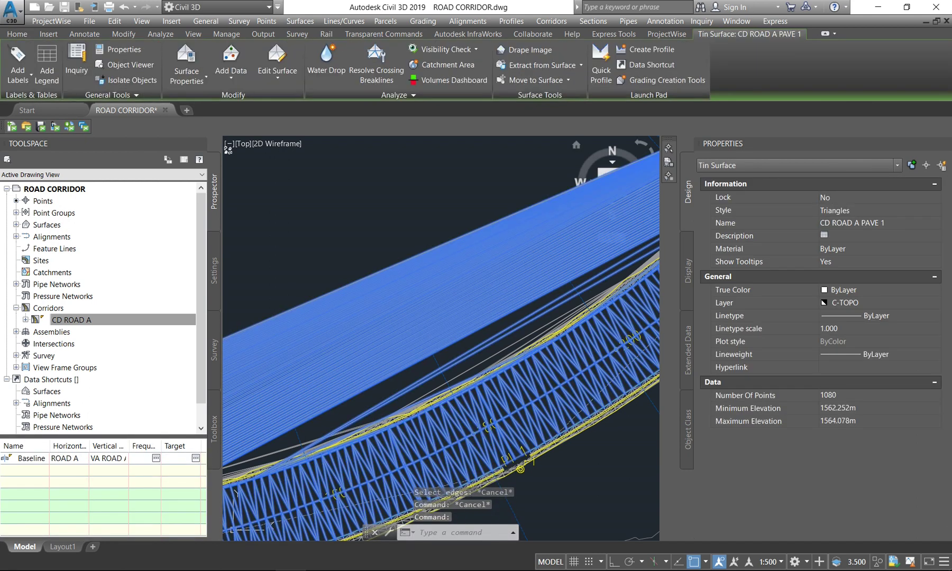
{"action": "left_click", "coordinate": [289, 82]}
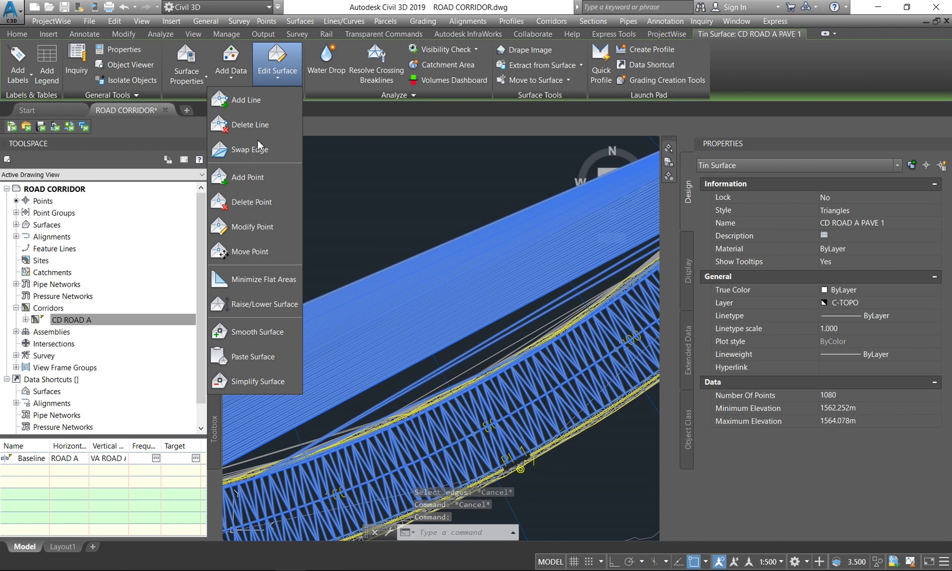
{"action": "left_click", "coordinate": [250, 124]}
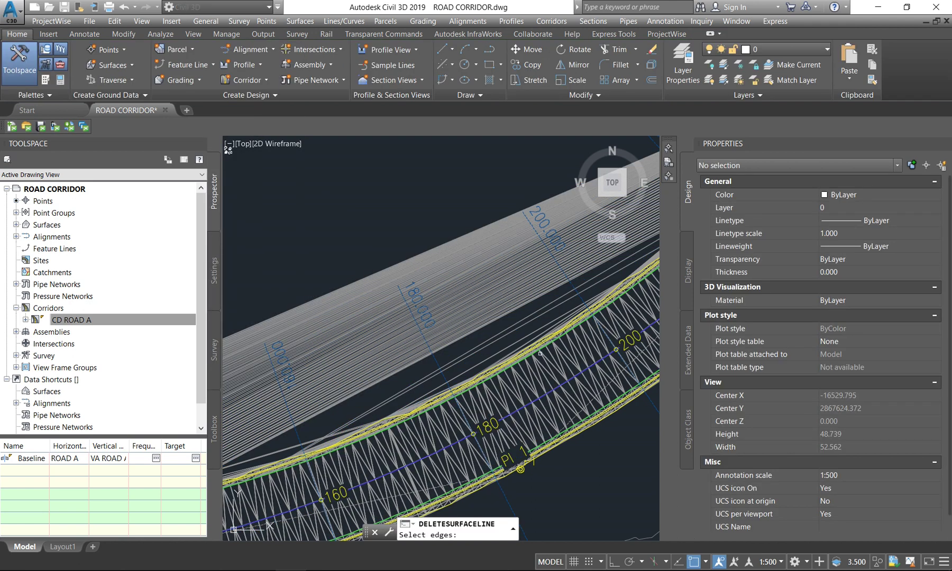
{"action": "left_click", "coordinate": [517, 321]}
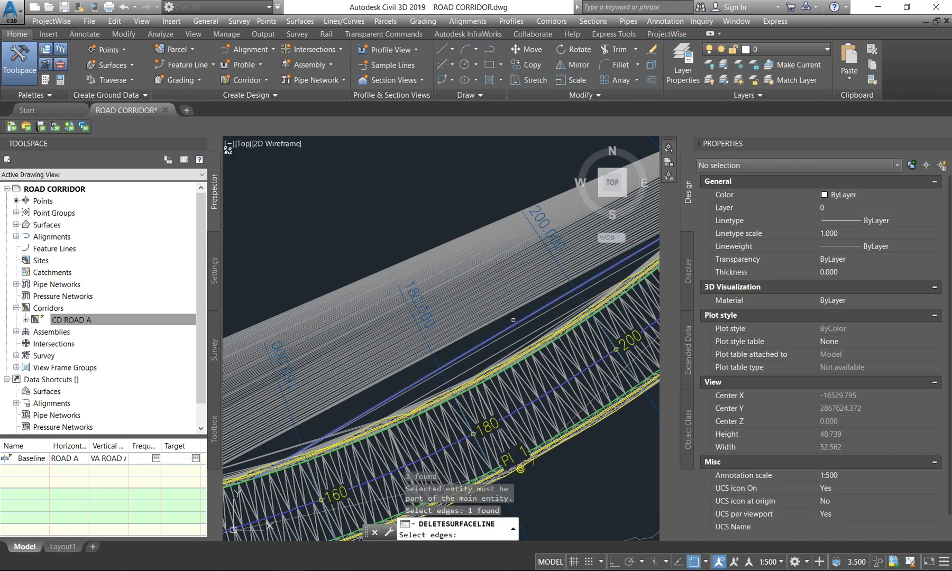
{"action": "left_click", "coordinate": [513, 262]}
{"action": "left_click", "coordinate": [437, 228]}
{"action": "key", "text": "Return"}
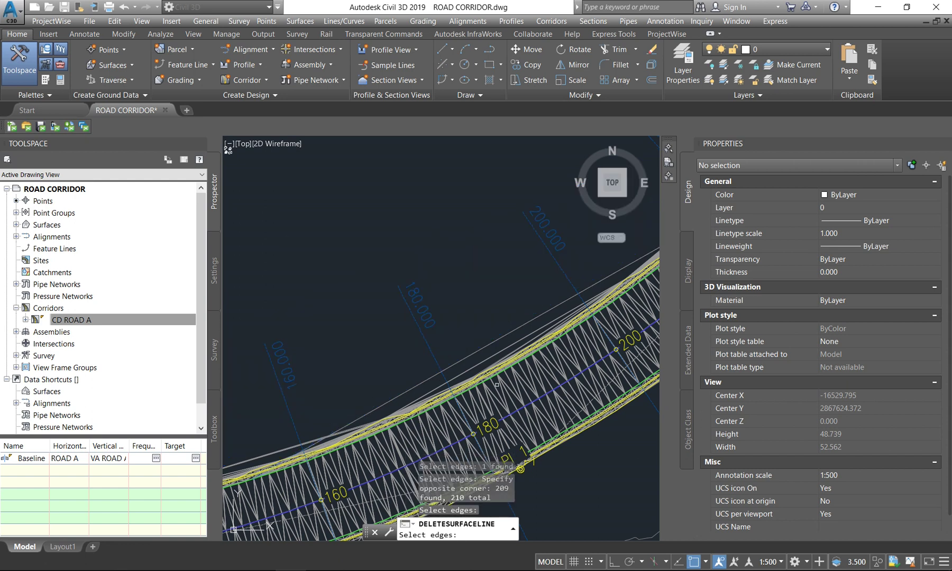
{"action": "left_click", "coordinate": [474, 331]}
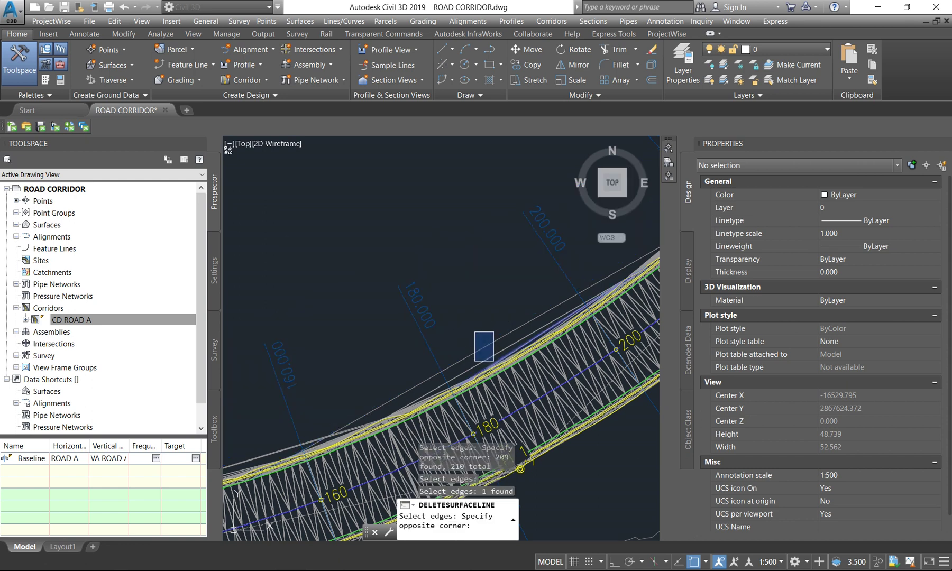
{"action": "left_click", "coordinate": [495, 360]}
{"action": "left_click", "coordinate": [496, 361]}
{"action": "left_click", "coordinate": [456, 319]}
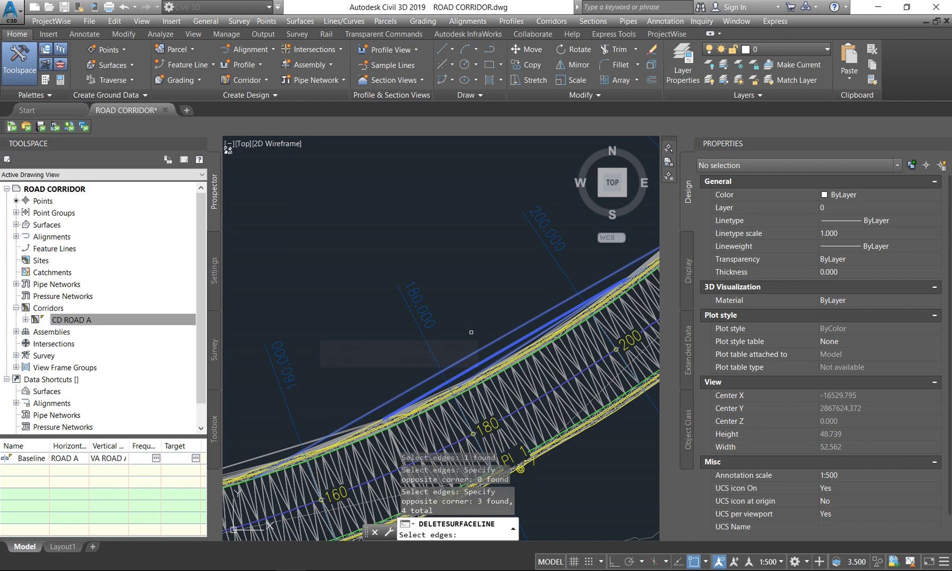
{"action": "scroll", "coordinate": [458, 324], "scroll_direction": "down", "scroll_amount": 5}
{"action": "key", "text": "Escape"}
{"action": "left_click", "coordinate": [457, 318]}
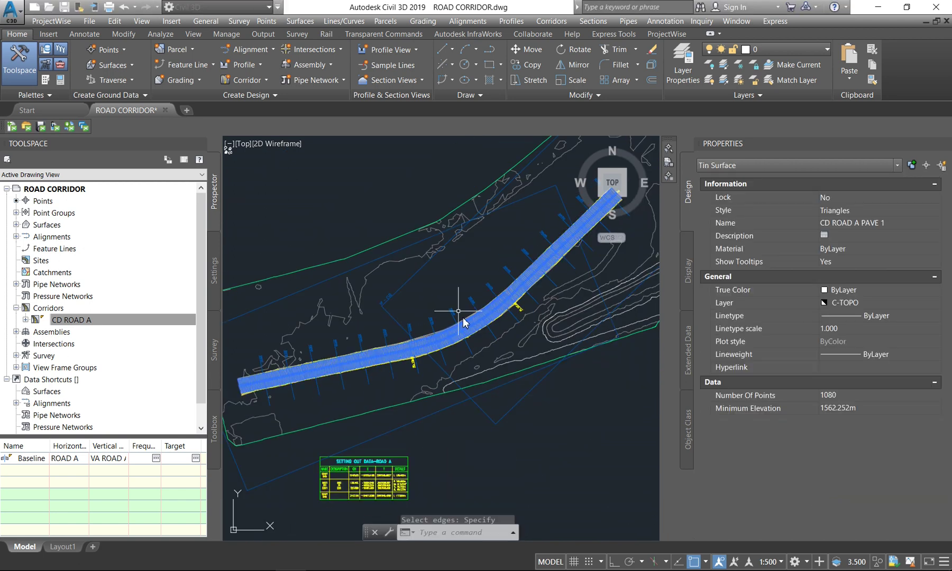
List all surfaces in the drawing and clear any selection.
{"action": "left_click", "coordinate": [17, 226]}
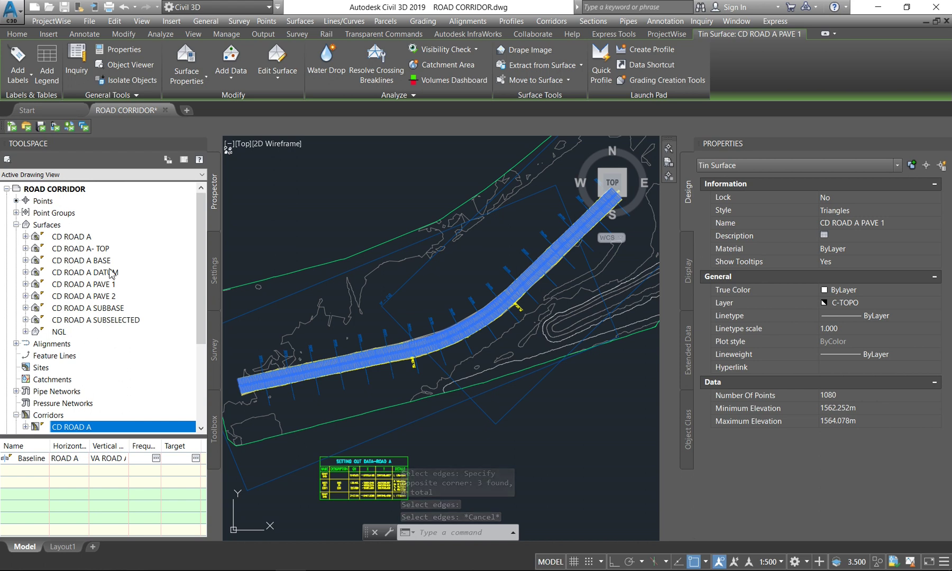
{"action": "key", "text": "Escape"}
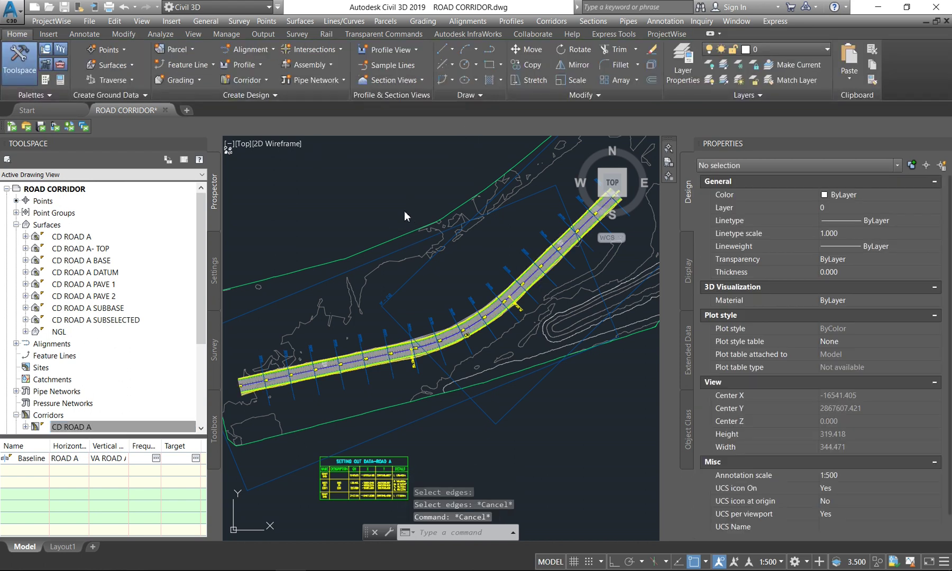
{"action": "left_click", "coordinate": [380, 218]}
{"action": "key", "text": "Escape"}
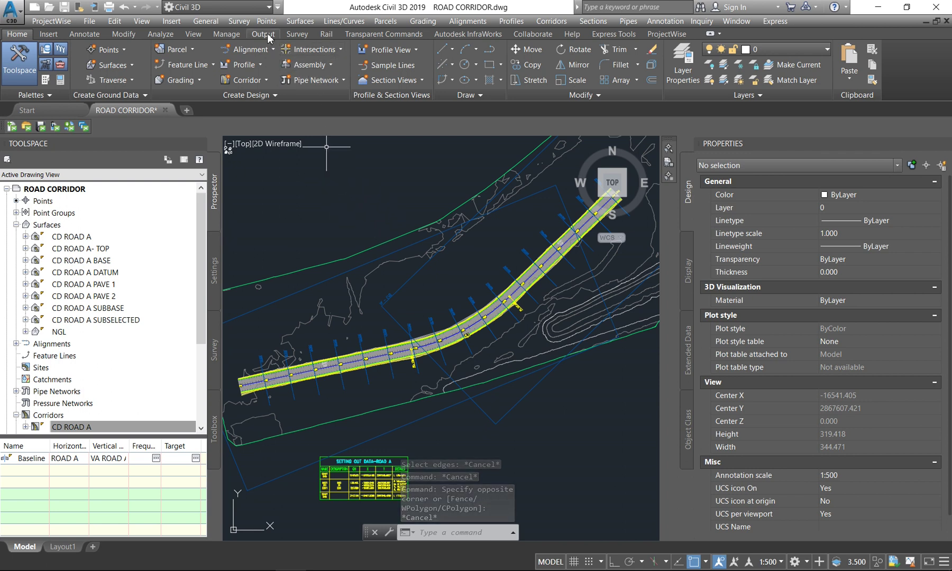
Open the Volumes Dashboard from the Analyze tab and move it to the drawing centre.
{"action": "left_click", "coordinate": [171, 35]}
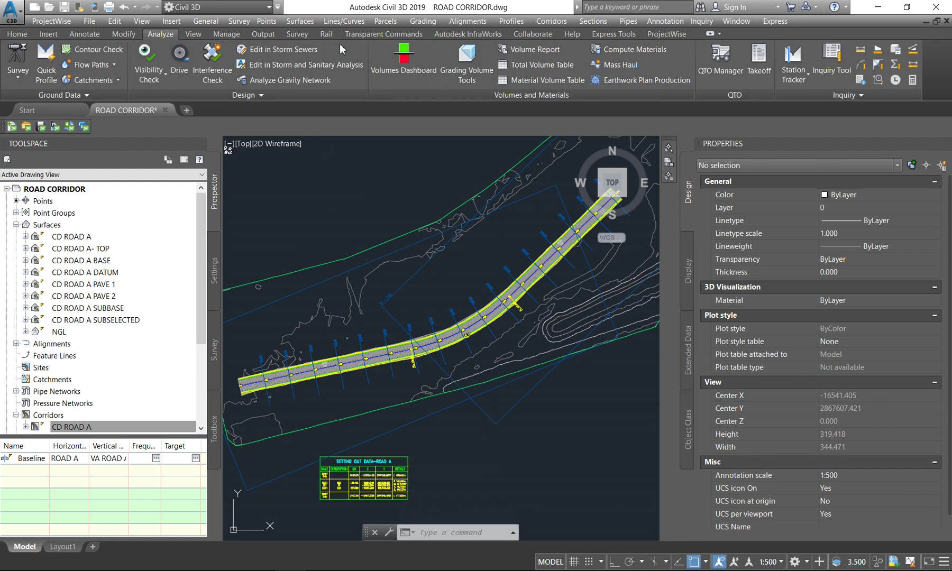
{"action": "left_click", "coordinate": [408, 69]}
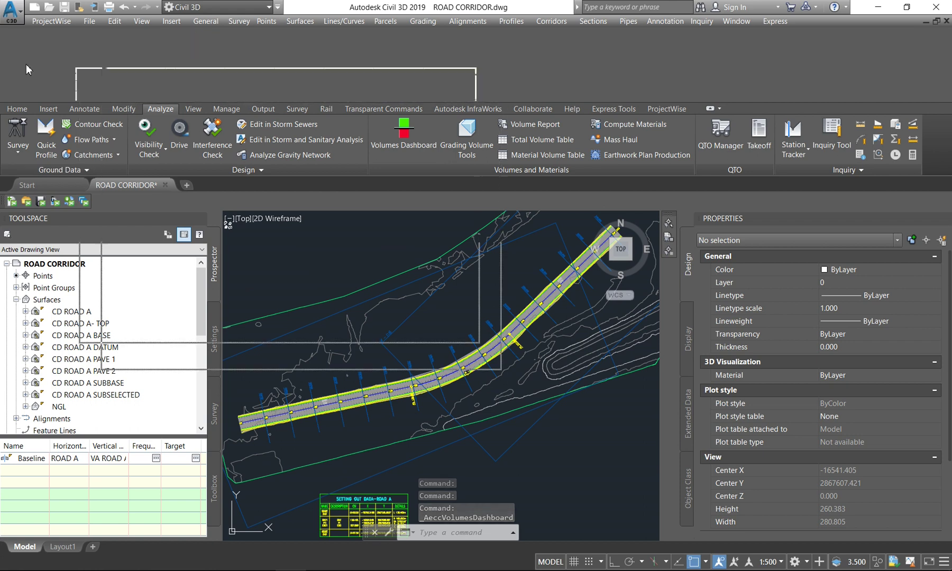
{"action": "mouse_move", "coordinate": [83, 121]}
{"action": "left_mouse_down"}
{"action": "mouse_move", "coordinate": [342, 213]}
{"action": "mouse_move", "coordinate": [380, 258]}
{"action": "left_mouse_up"}
Start a new volume surface and enter the name BULK_CUT-FILL.
{"action": "left_click", "coordinate": [507, 215]}
{"action": "left_click", "coordinate": [480, 253]}
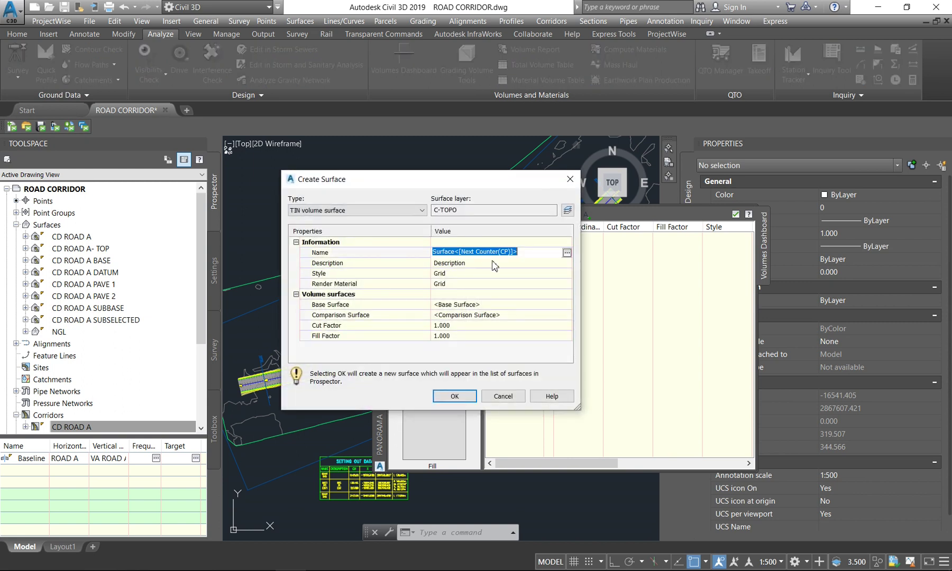
{"action": "type", "text": "BULK_CUT/FILL"}
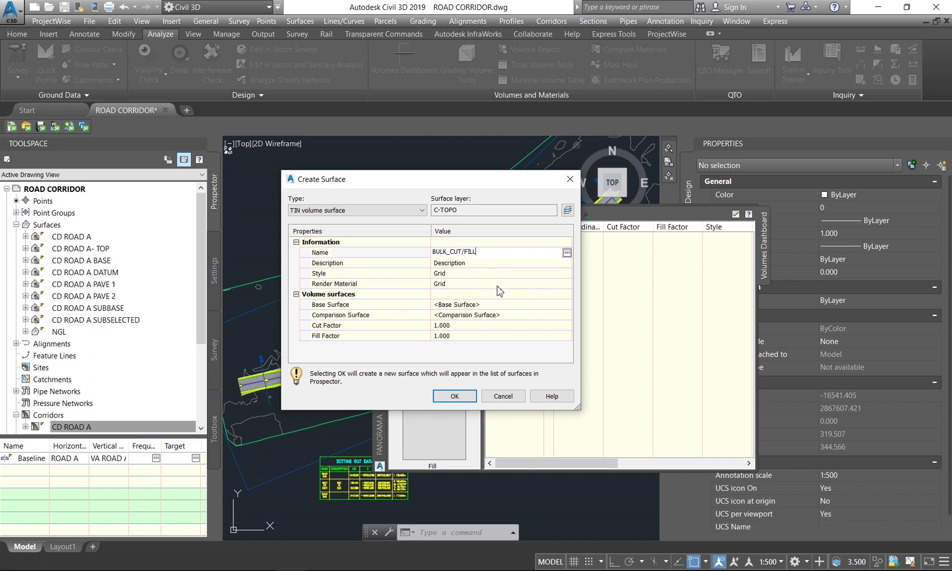
{"action": "key", "text": "Return"}
Set base surface CD ROAD A- TOP and comparison surface NGL.
{"action": "left_click", "coordinate": [537, 316]}
{"action": "left_click", "coordinate": [535, 315]}
{"action": "left_click", "coordinate": [564, 306]}
{"action": "left_click", "coordinate": [566, 306]}
{"action": "left_click", "coordinate": [566, 305]}
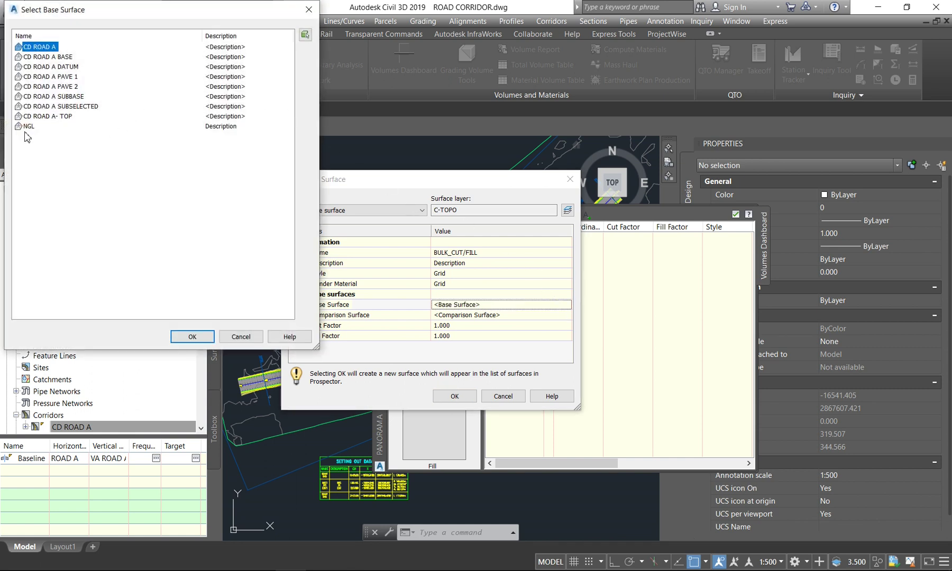
{"action": "left_click", "coordinate": [46, 116]}
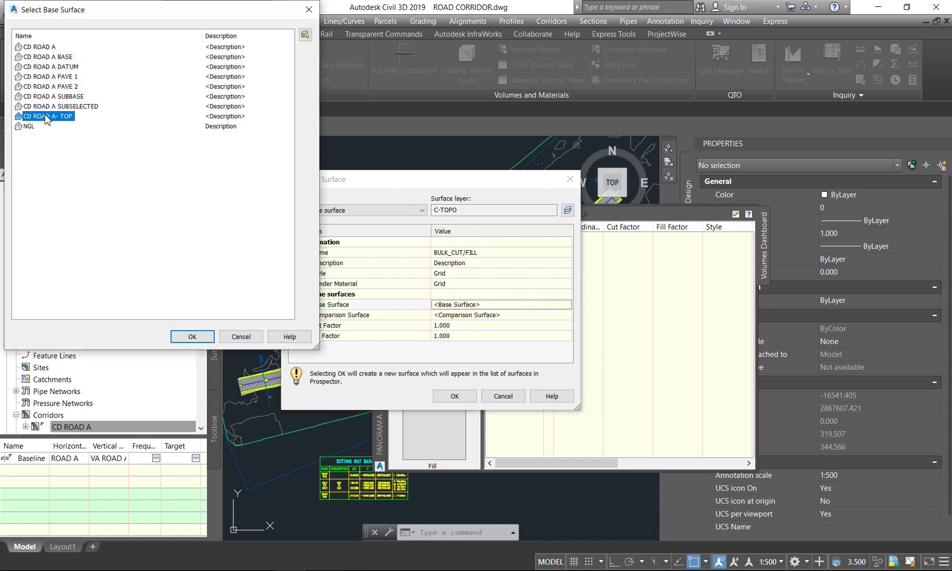
{"action": "left_click", "coordinate": [189, 336]}
{"action": "left_click", "coordinate": [547, 316]}
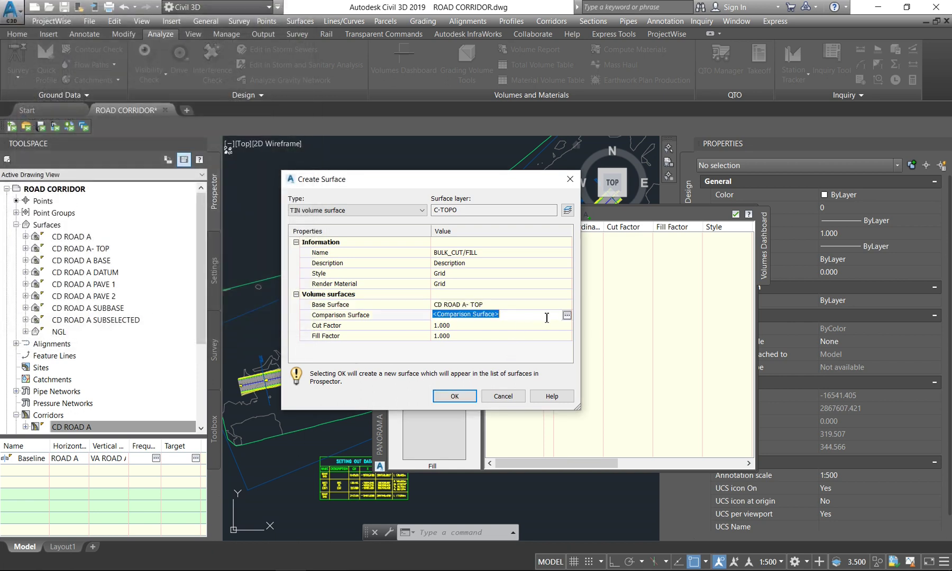
{"action": "left_click", "coordinate": [566, 316]}
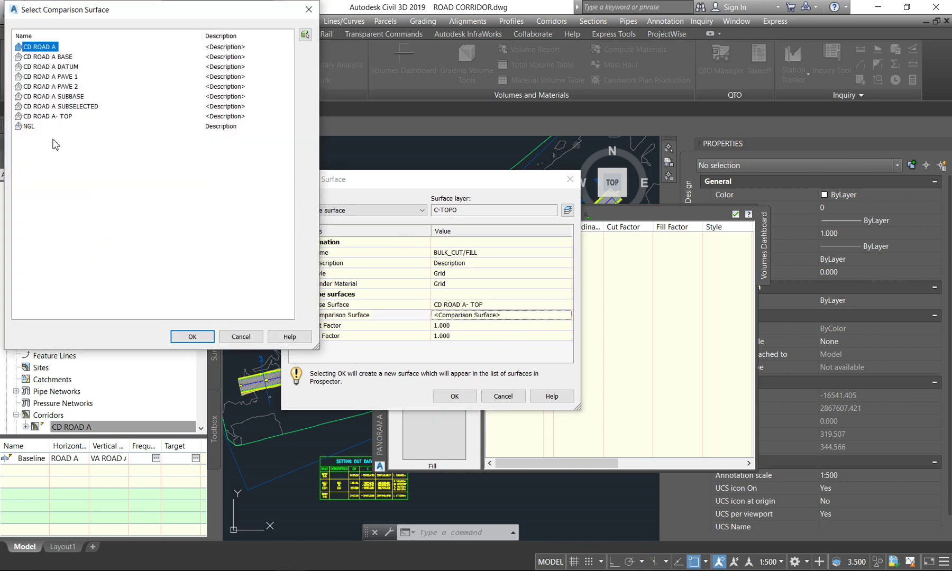
{"action": "left_click", "coordinate": [29, 127]}
{"action": "left_click", "coordinate": [184, 342]}
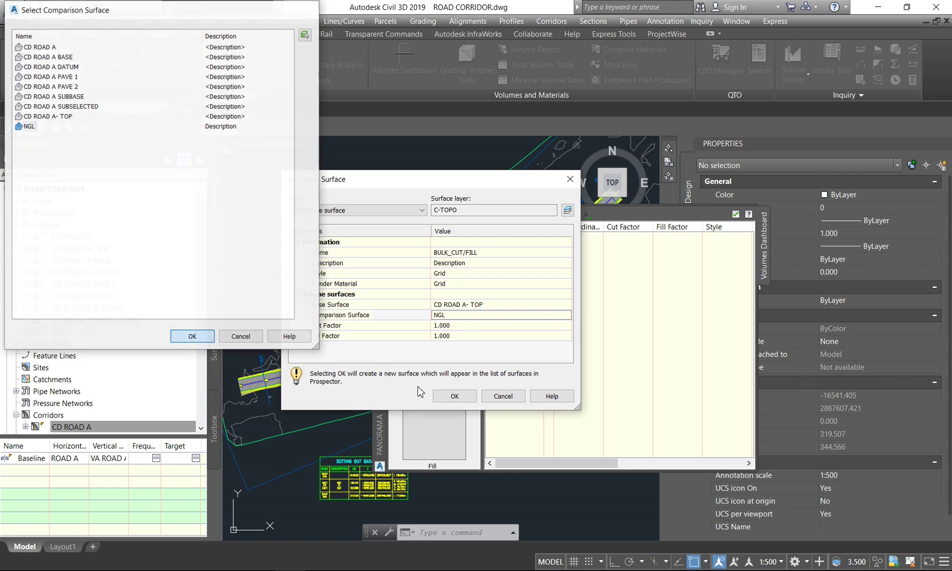
Fix the invalid name by replacing the slash with a hyphen, then create the surface.
{"action": "left_click", "coordinate": [470, 397]}
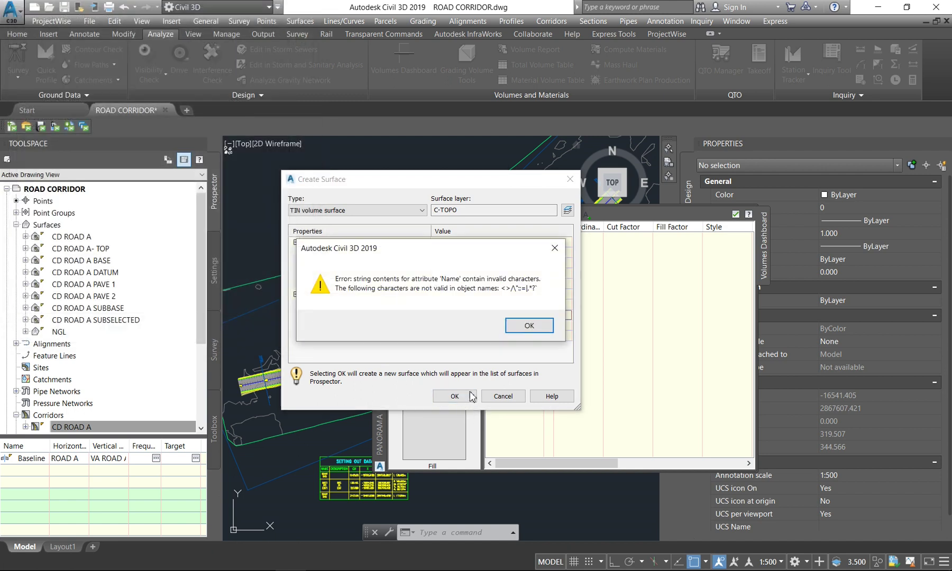
{"action": "left_click", "coordinate": [540, 325]}
{"action": "left_click", "coordinate": [470, 253]}
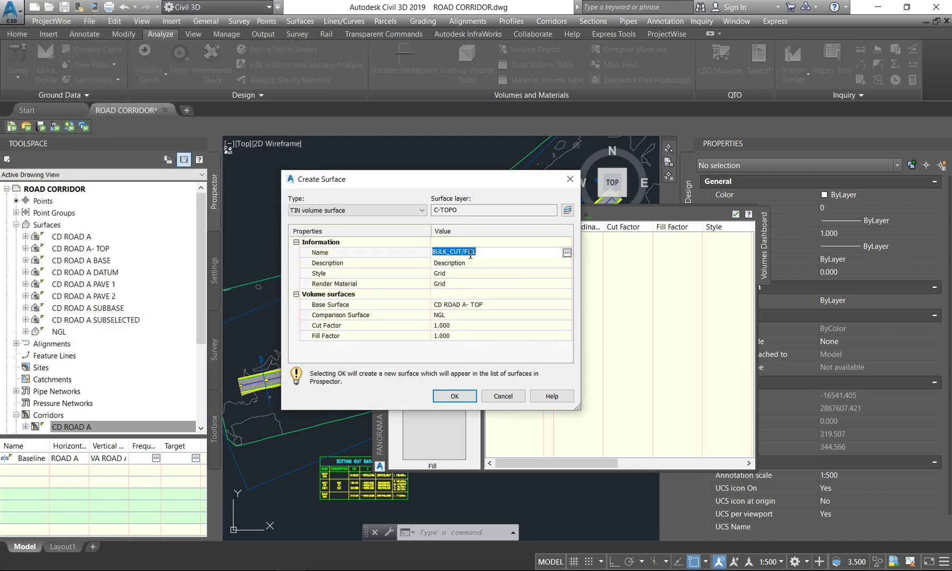
{"action": "left_click", "coordinate": [465, 252]}
{"action": "left_click", "coordinate": [454, 396]}
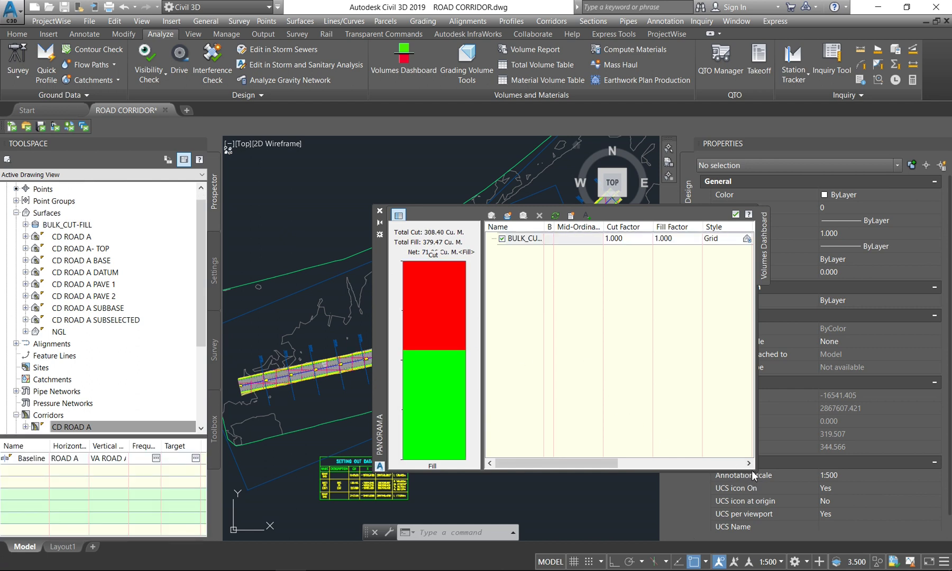
Enlarge the Volumes Dashboard to reveal 4430.10 sq m 2D area, 308.40 cut, 379.47 fill.
{"action": "left_click_drag", "start_coordinate": [756, 473], "coordinate": [918, 502]}
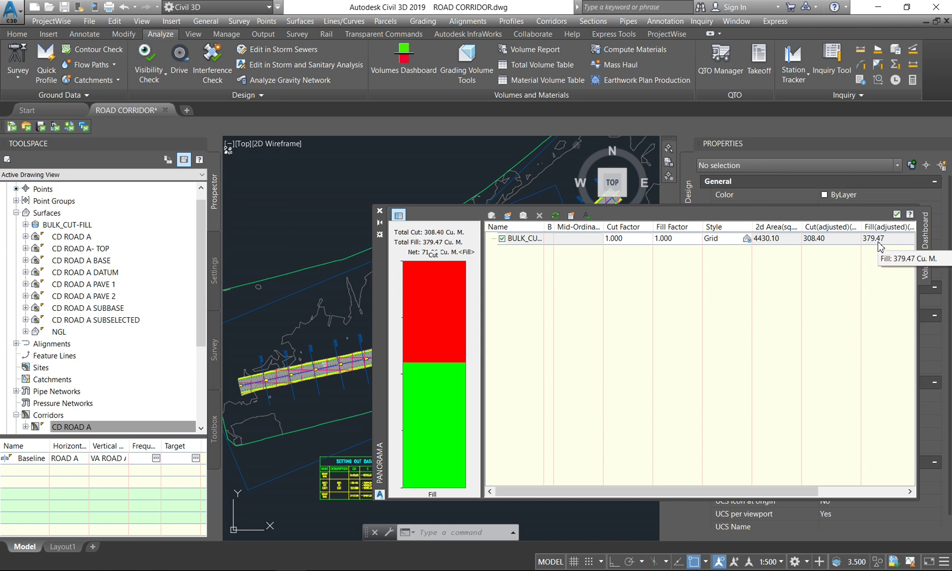
Start a volume surface named BOX CUT with base surface CD ROAD A DATUM.
{"action": "left_click", "coordinate": [511, 220]}
{"action": "left_click", "coordinate": [498, 252]}
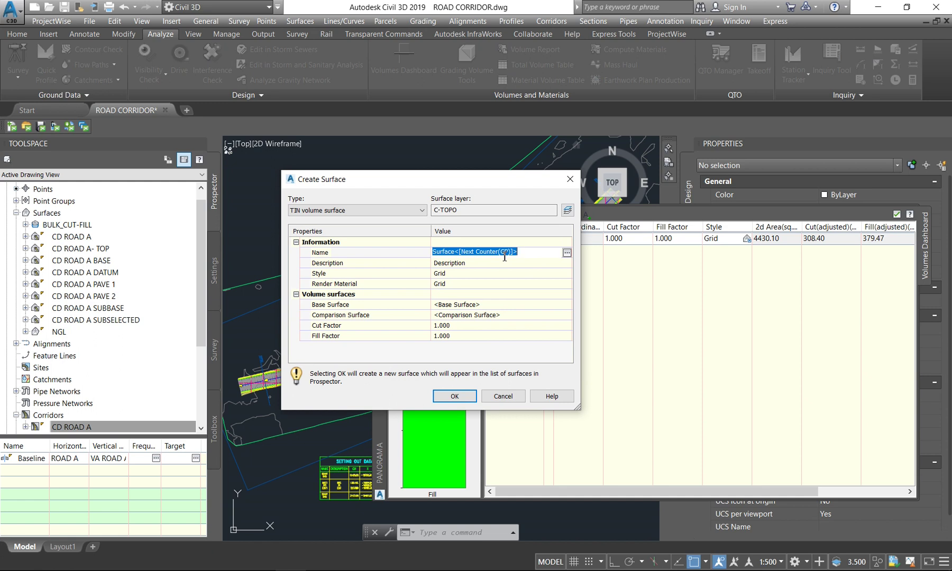
{"action": "type", "text": "D"}
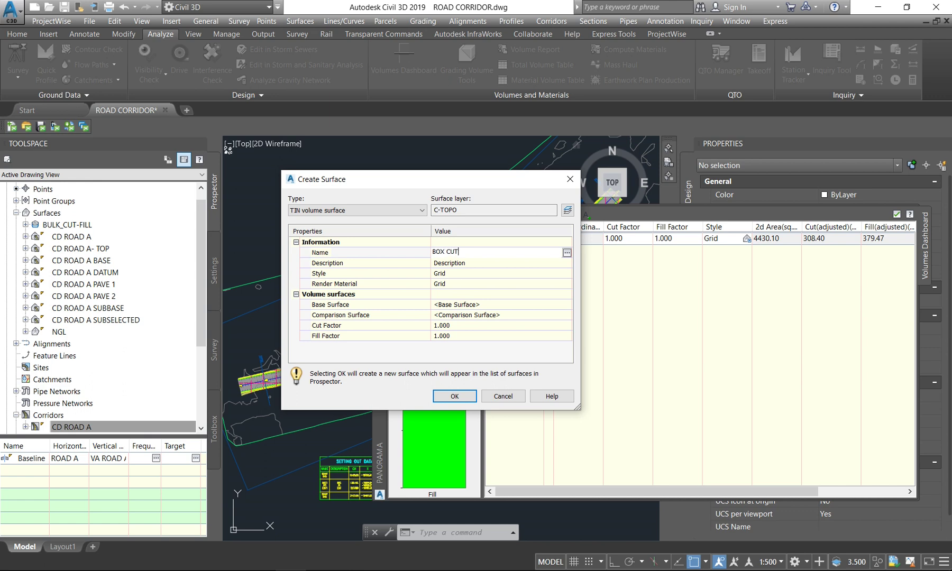
{"action": "left_click", "coordinate": [531, 306]}
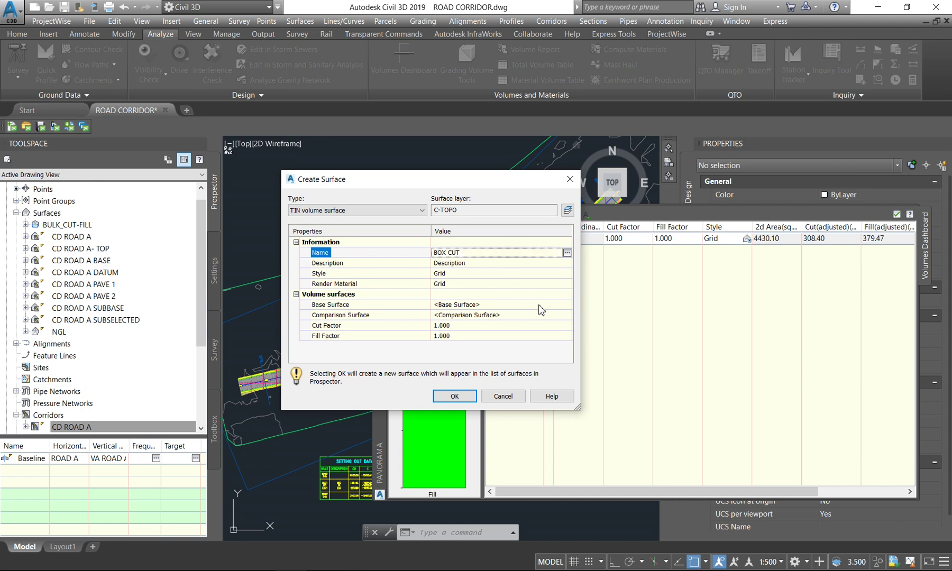
{"action": "left_click", "coordinate": [566, 306]}
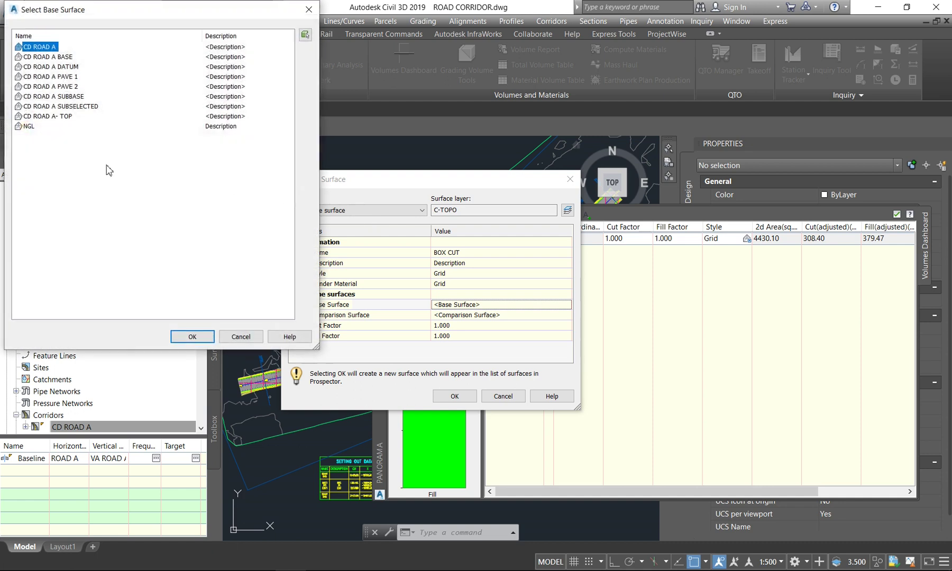
{"action": "left_click", "coordinate": [63, 67]}
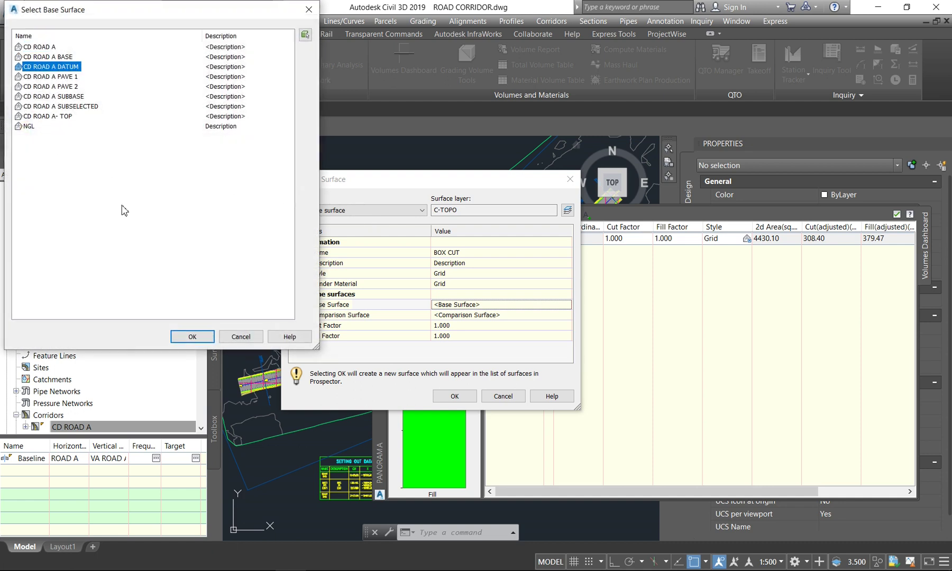
{"action": "left_click", "coordinate": [191, 337]}
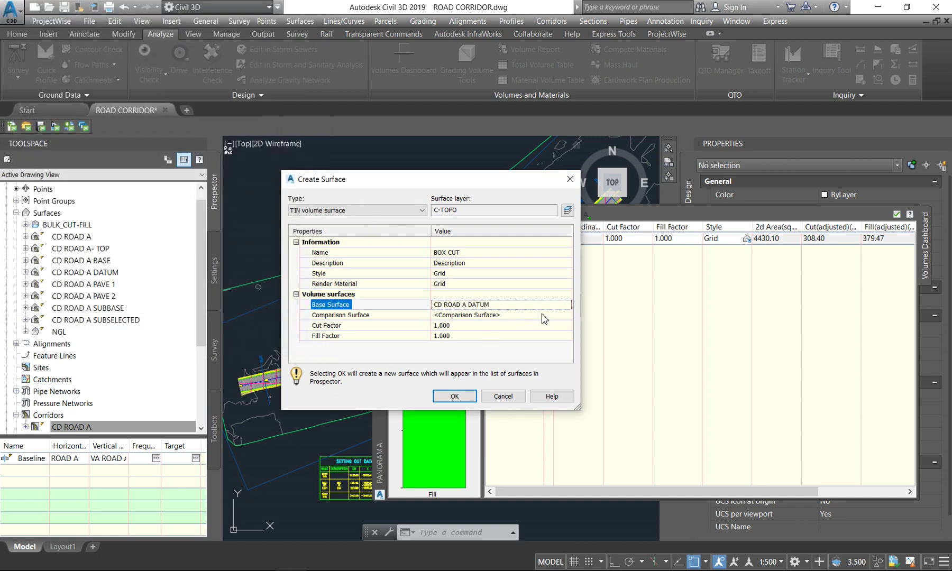
Set comparison surface CD ROAD A- TOP and create BOX CUT, giving 2141.13 fill.
{"action": "left_click", "coordinate": [549, 315]}
{"action": "left_click", "coordinate": [566, 315]}
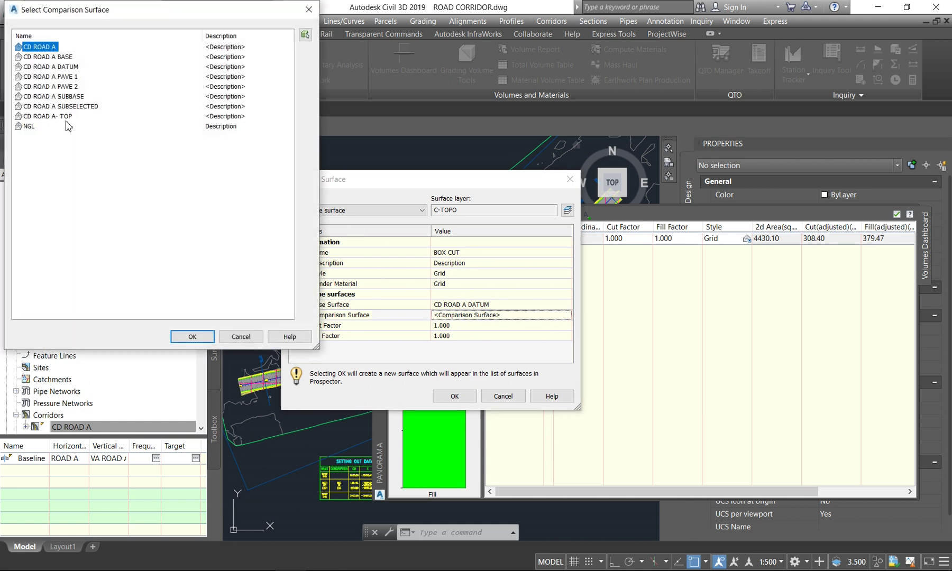
{"action": "left_click", "coordinate": [67, 117]}
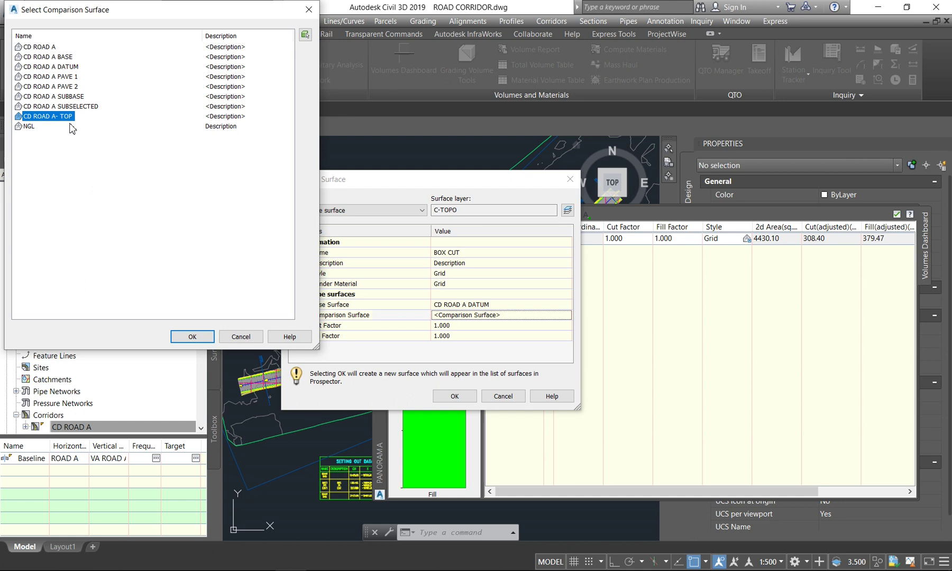
{"action": "left_click", "coordinate": [192, 337]}
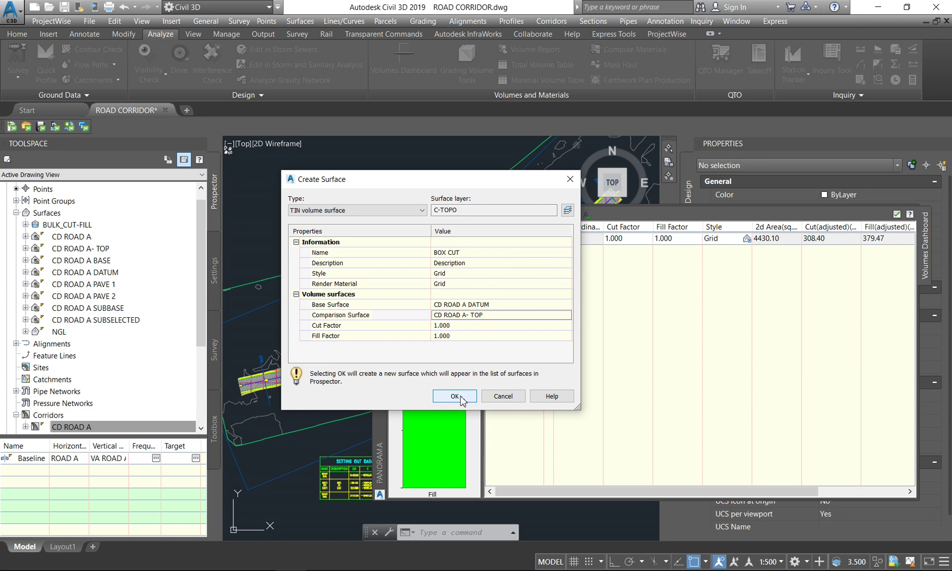
{"action": "left_click", "coordinate": [460, 395]}
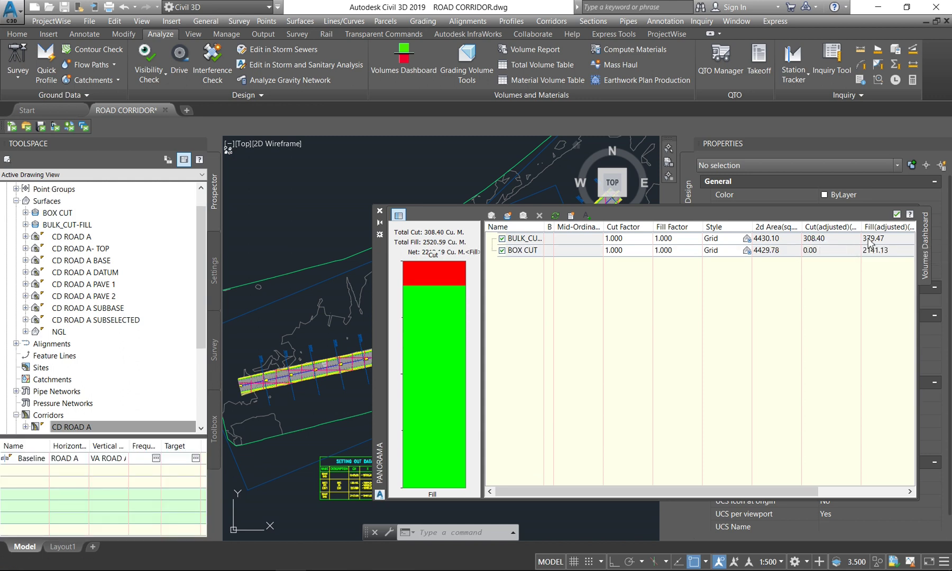
Remove BOX CUT from the Volumes Dashboard and begin naming a new volume surface.
{"action": "mouse_move", "coordinate": [864, 244]}
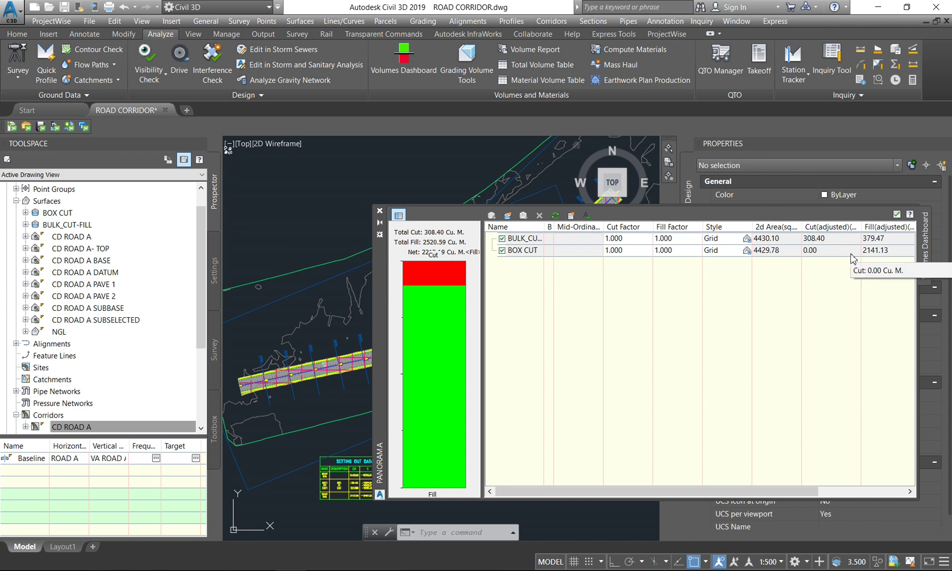
{"action": "left_click", "coordinate": [870, 252]}
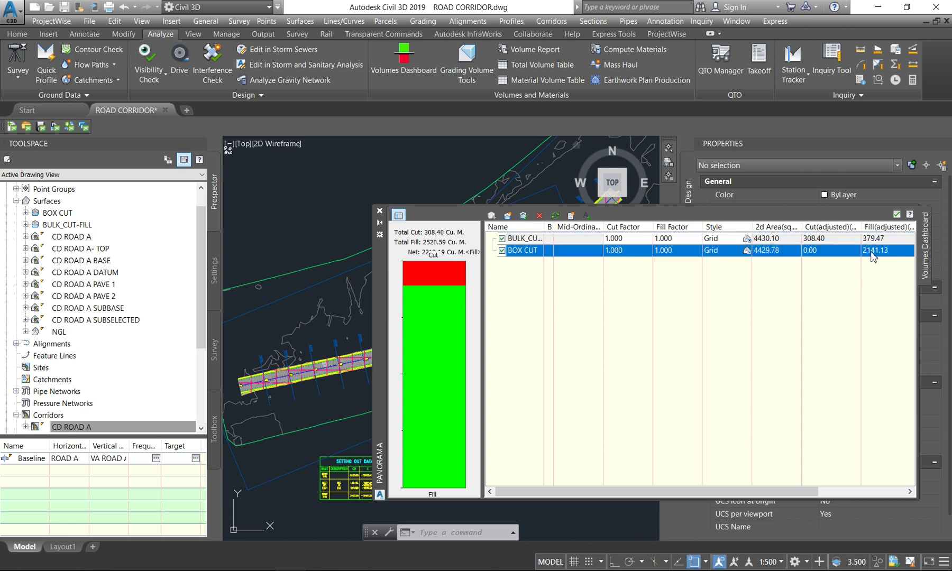
{"action": "left_click", "coordinate": [539, 215]}
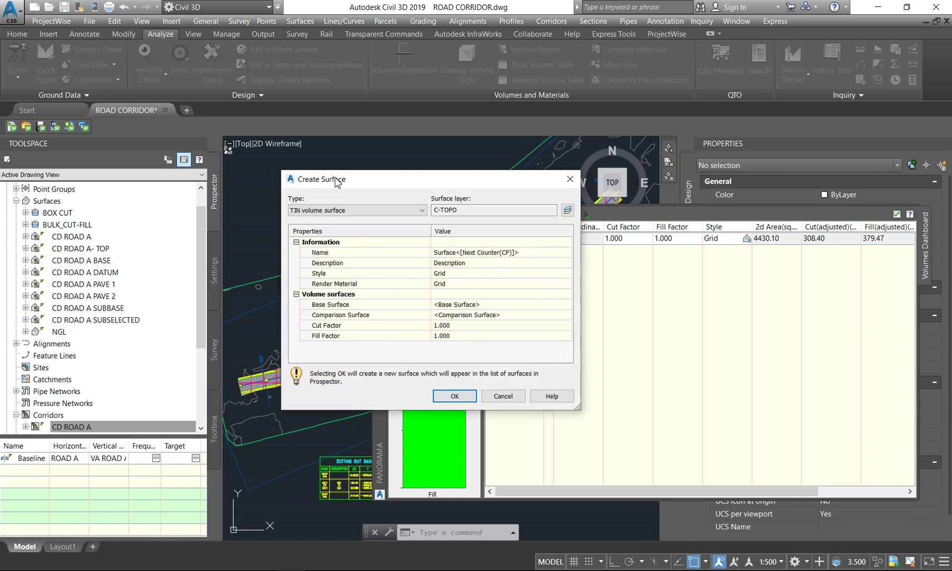
{"action": "left_click", "coordinate": [524, 253]}
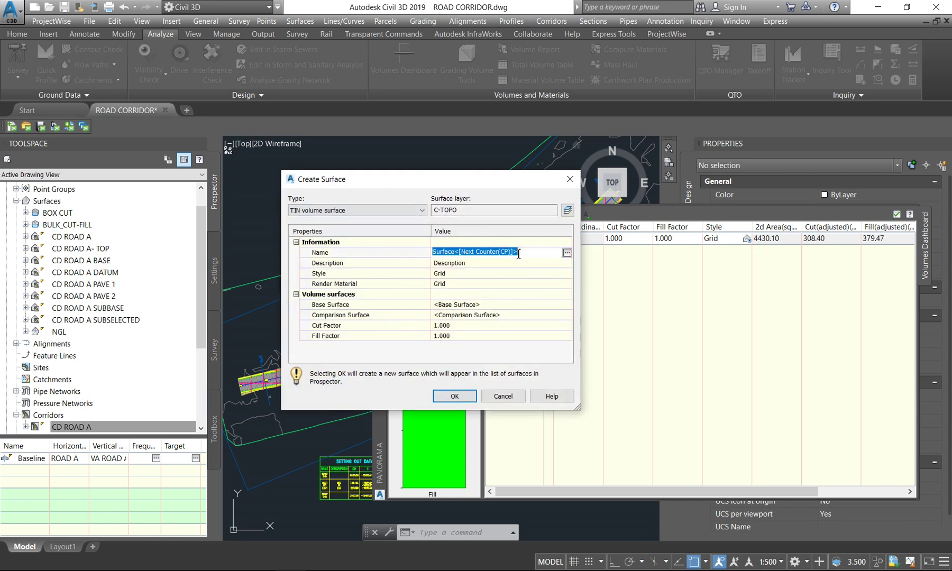
Name the volume surface BOX CUT with base surface CD ROAD A- TOP.
{"action": "type", "text": "D"}
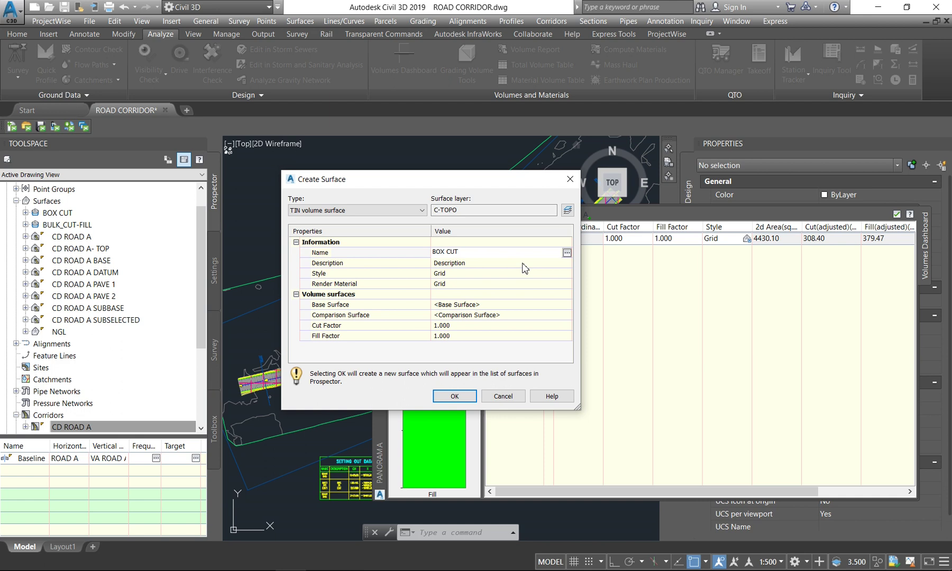
{"action": "key", "text": "Return"}
{"action": "left_click", "coordinate": [566, 305]}
{"action": "left_click", "coordinate": [566, 306]}
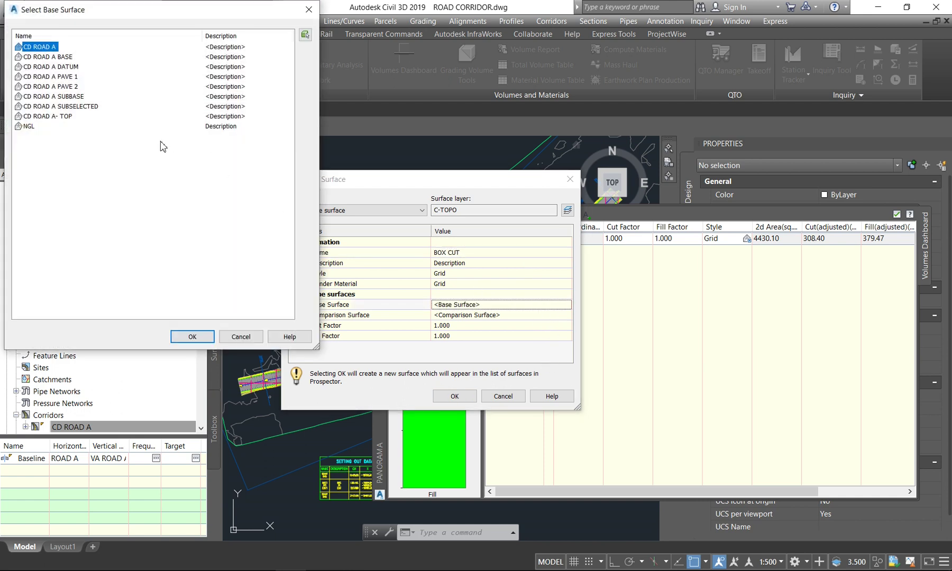
{"action": "left_click", "coordinate": [66, 117]}
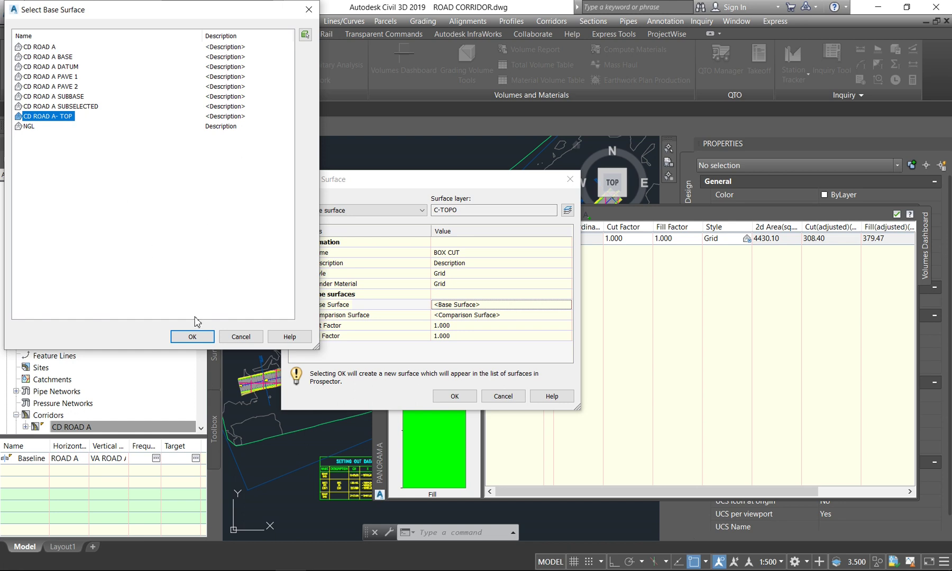
{"action": "left_click", "coordinate": [192, 337]}
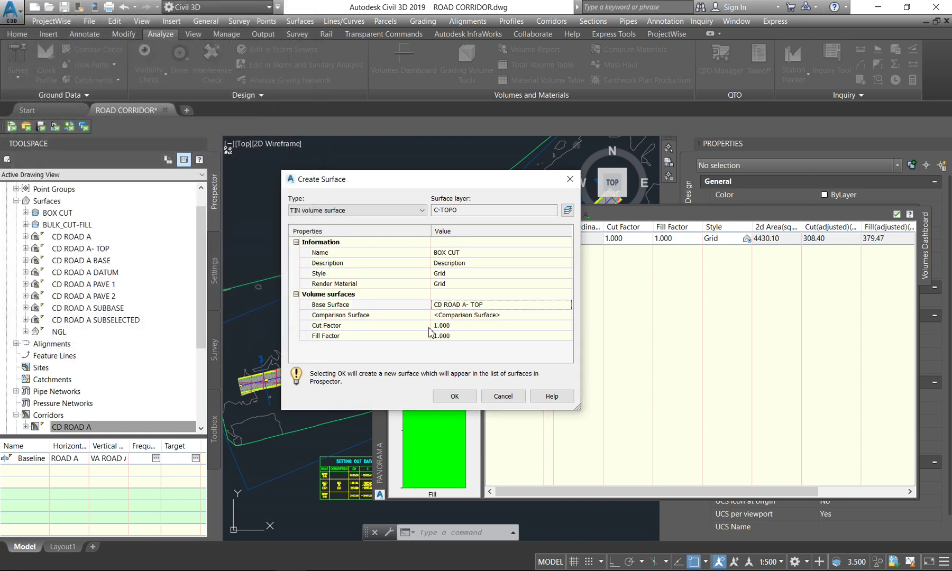
Set comparison surface CD ROAD A DATUM and create BOX CUT, giving 2141.13 cut.
{"action": "left_click", "coordinate": [555, 315]}
{"action": "left_click", "coordinate": [566, 315]}
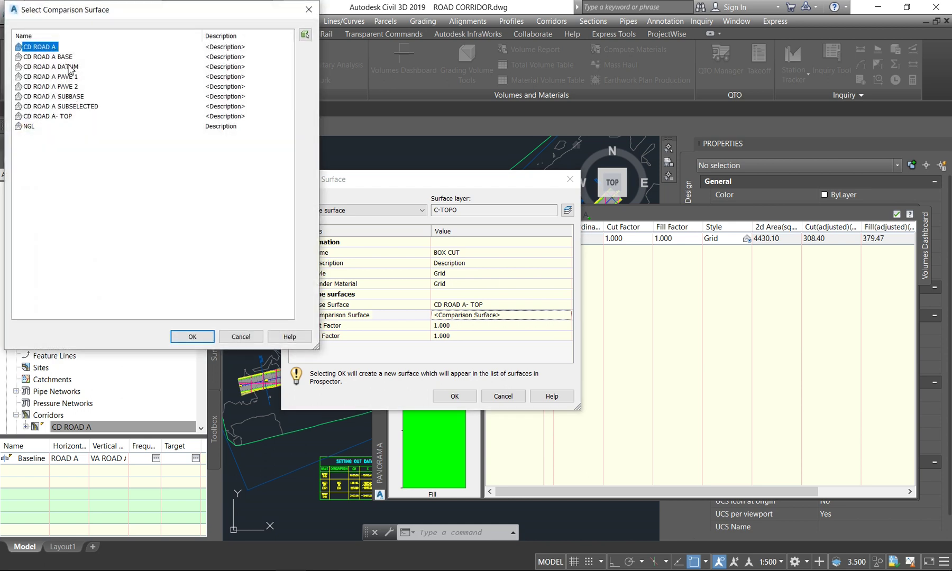
{"action": "left_click", "coordinate": [69, 68]}
{"action": "left_click", "coordinate": [188, 334]}
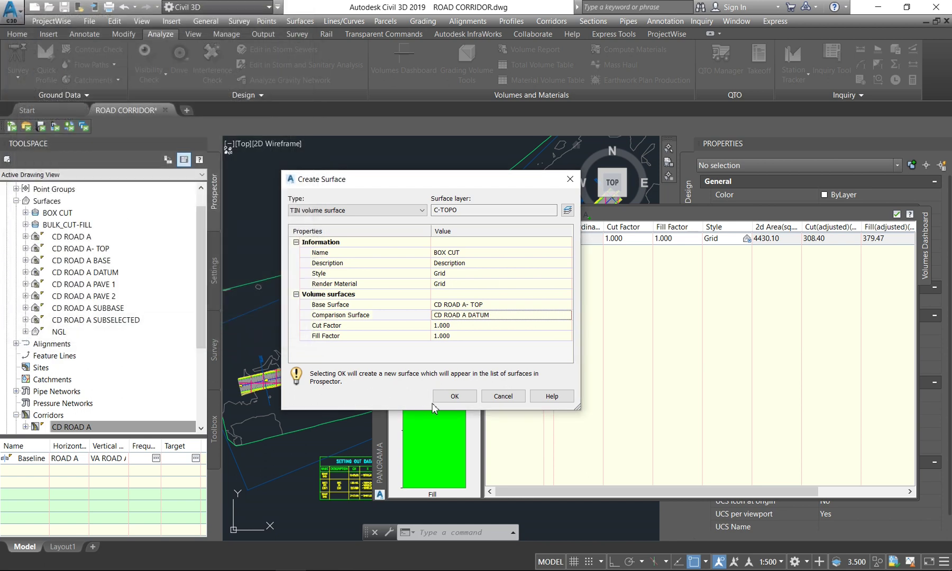
{"action": "left_click", "coordinate": [453, 393]}
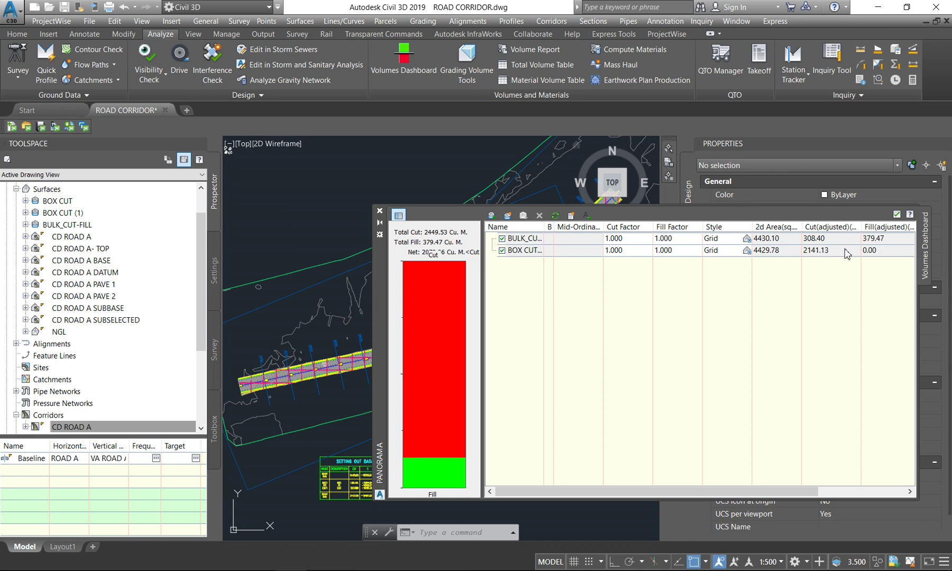
Start a volume surface named PAVE with base surface CD ROAD A- TOP.
{"action": "left_click", "coordinate": [508, 217]}
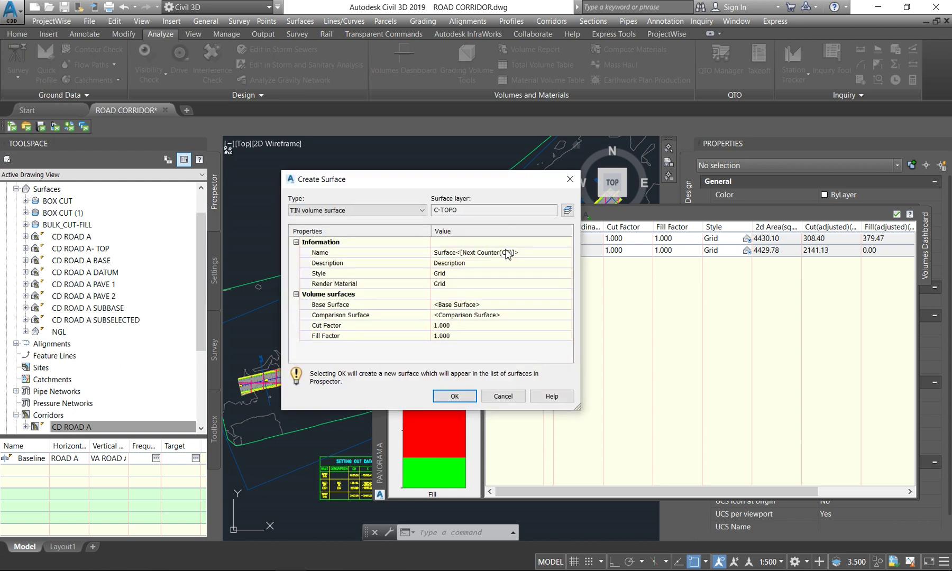
{"action": "left_click", "coordinate": [508, 253]}
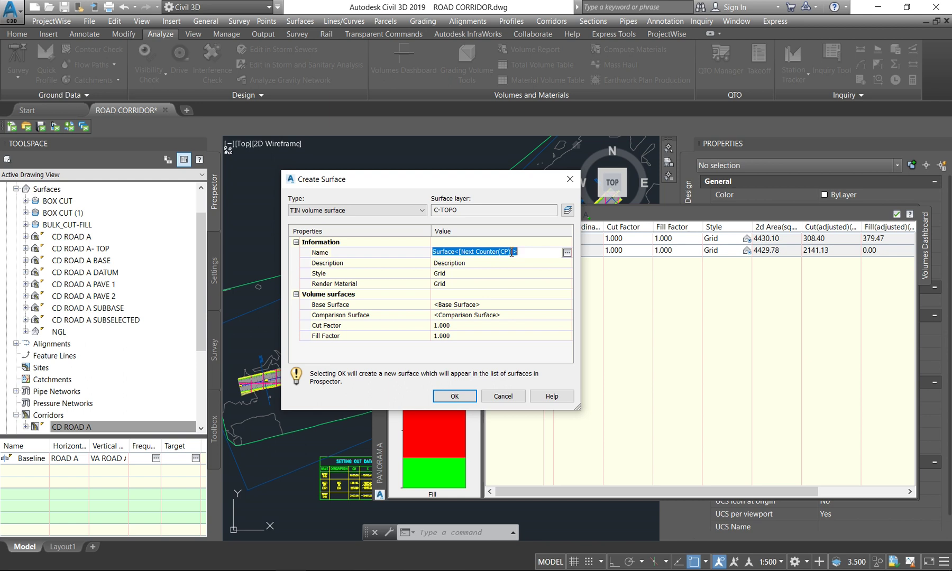
{"action": "type", "text": "PAVE1"}
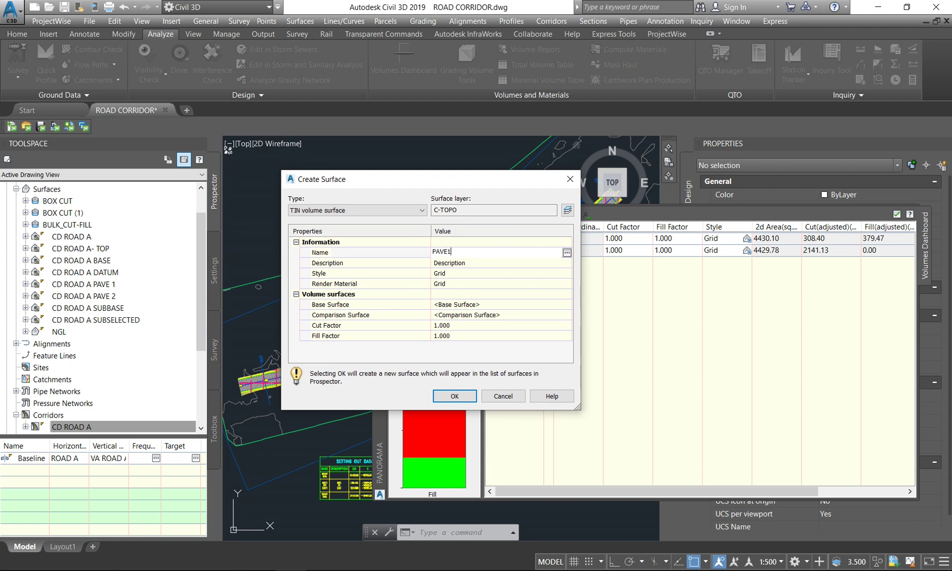
{"action": "key", "text": "BackSpace"}
{"action": "left_click", "coordinate": [558, 306]}
{"action": "left_click", "coordinate": [566, 305]}
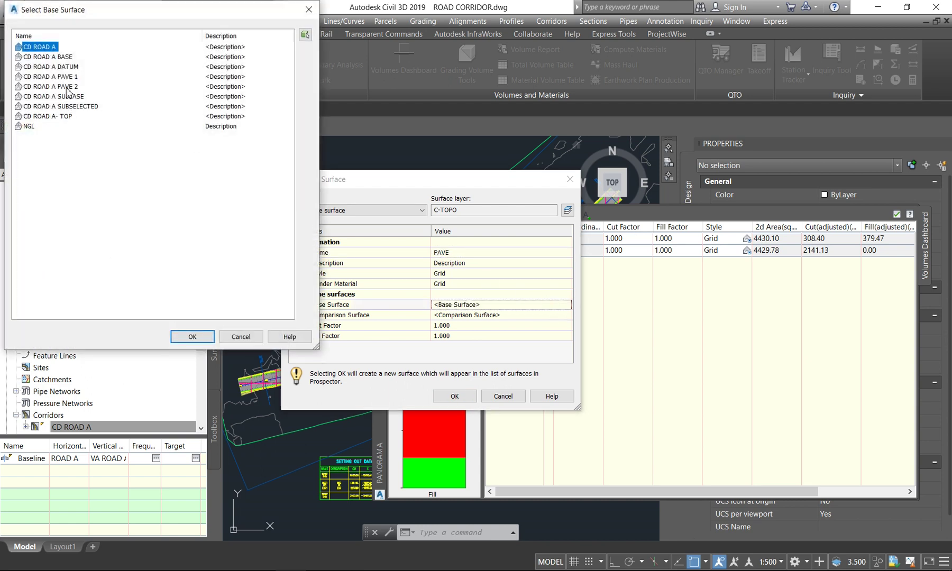
{"action": "left_click", "coordinate": [71, 116]}
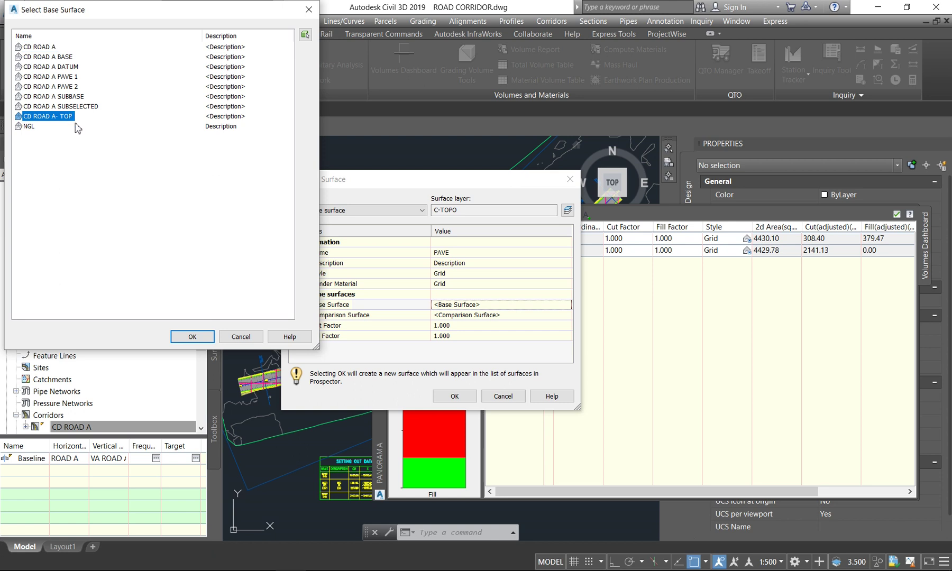
{"action": "left_click", "coordinate": [207, 339]}
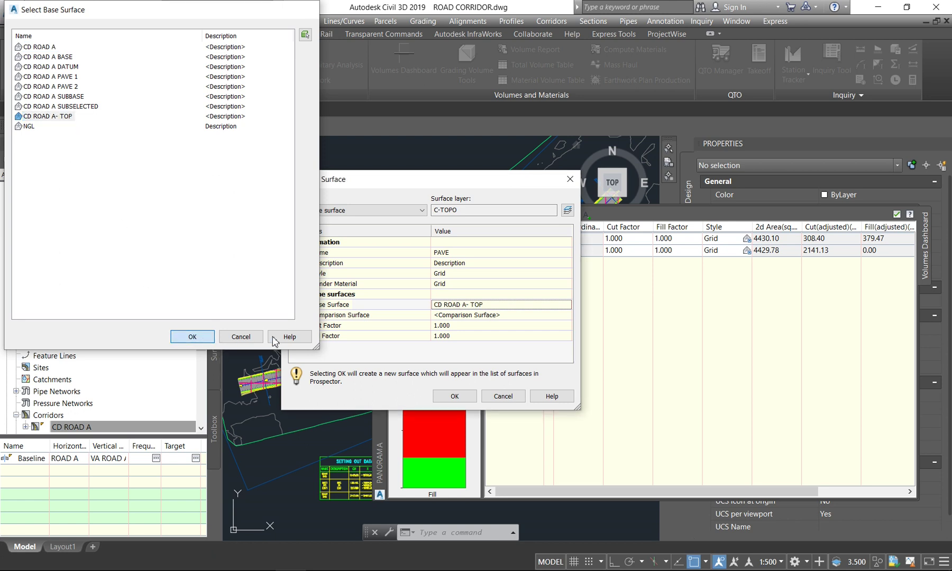
Set comparison surface CD ROAD A PAVE 1 and create PAVE, giving 3.25 cut and 0.16 fill.
{"action": "left_click", "coordinate": [563, 315]}
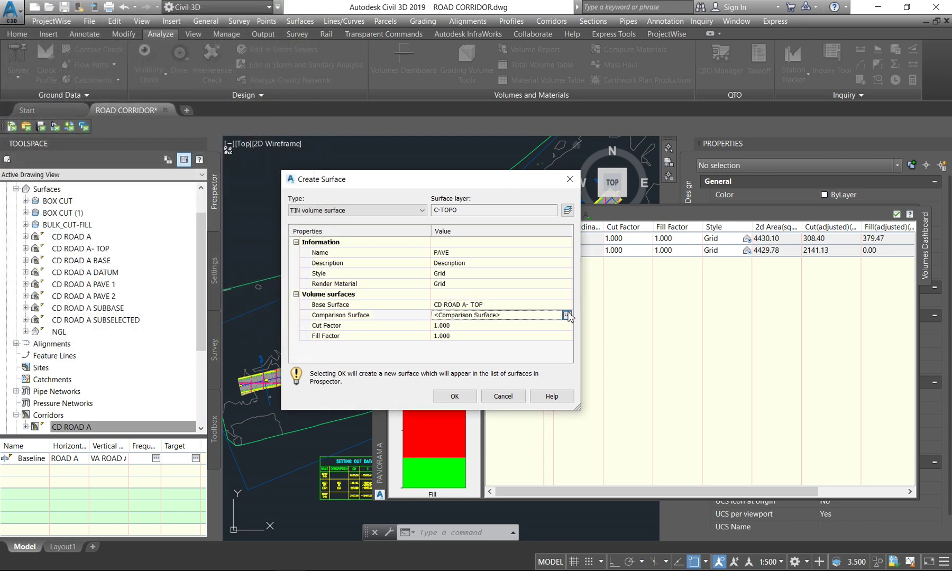
{"action": "left_click", "coordinate": [567, 315]}
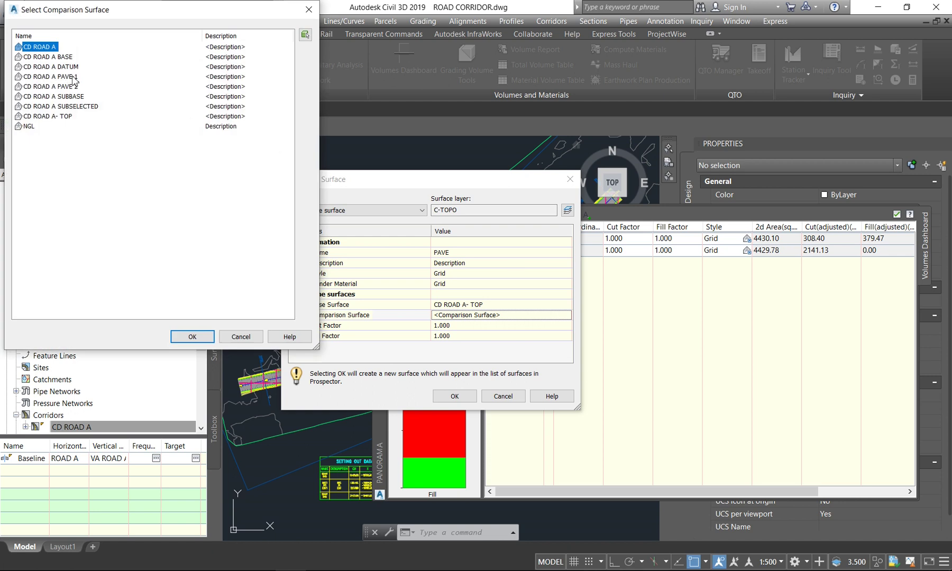
{"action": "left_click", "coordinate": [73, 78]}
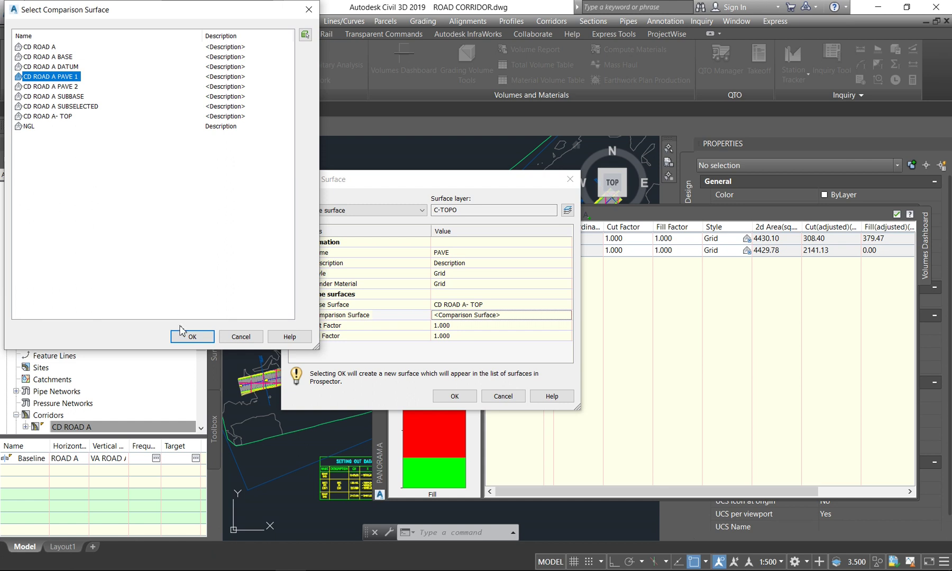
{"action": "left_click", "coordinate": [194, 337]}
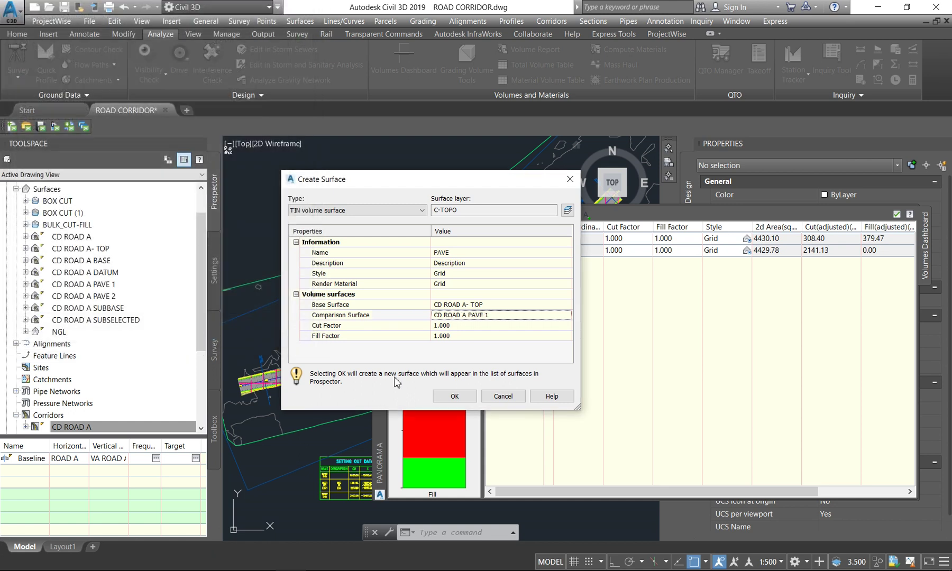
{"action": "left_click", "coordinate": [442, 397]}
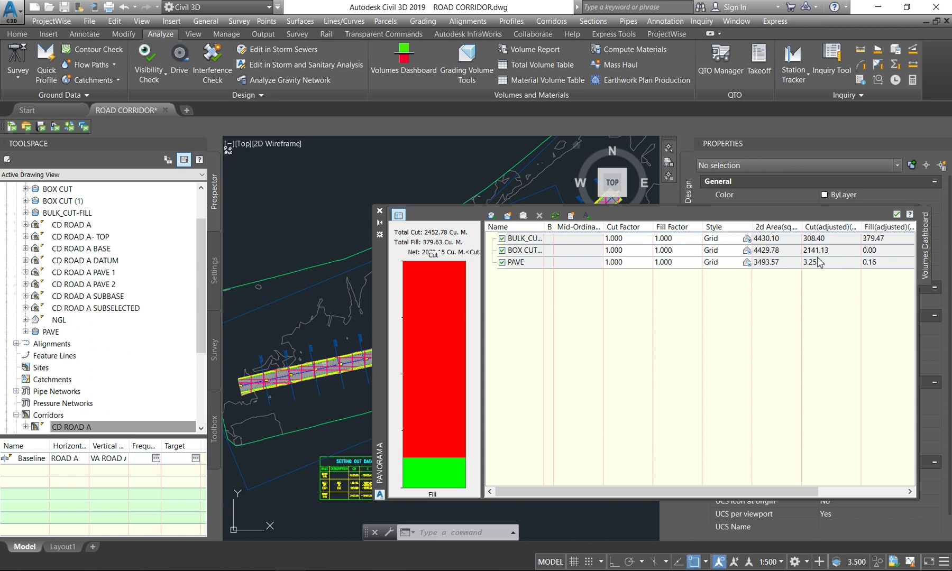
Start a volume surface named PAVE2 with base surface CD ROAD A PAVE 1.
{"action": "left_click", "coordinate": [508, 218]}
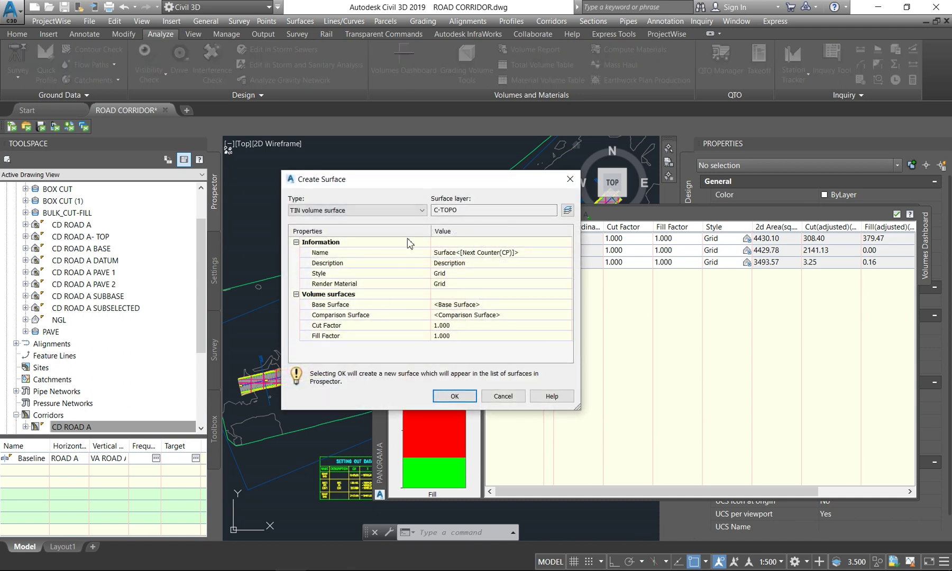
{"action": "left_click", "coordinate": [521, 252]}
{"action": "type", "text": "PAVE2"}
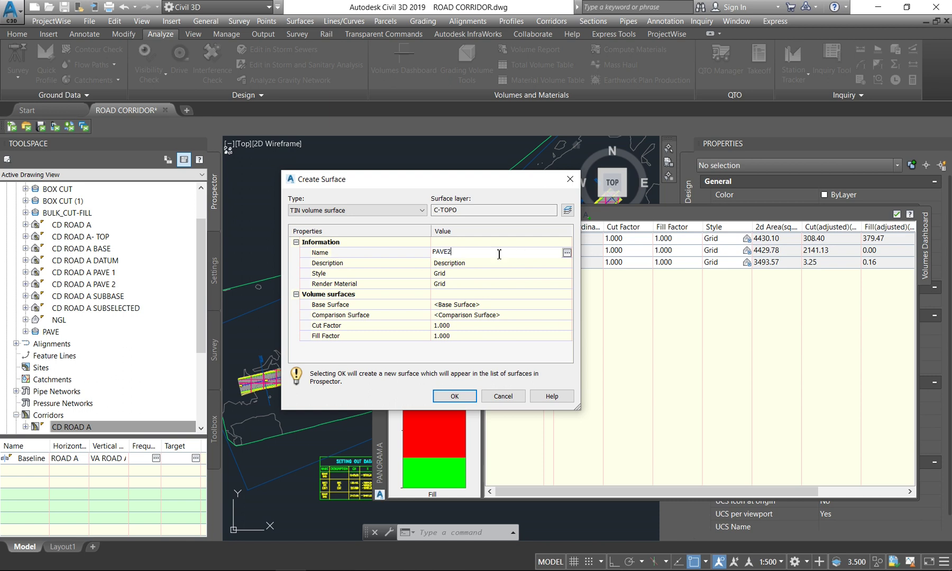
{"action": "key", "text": "Return"}
{"action": "left_click", "coordinate": [519, 306]}
{"action": "left_click", "coordinate": [567, 304]}
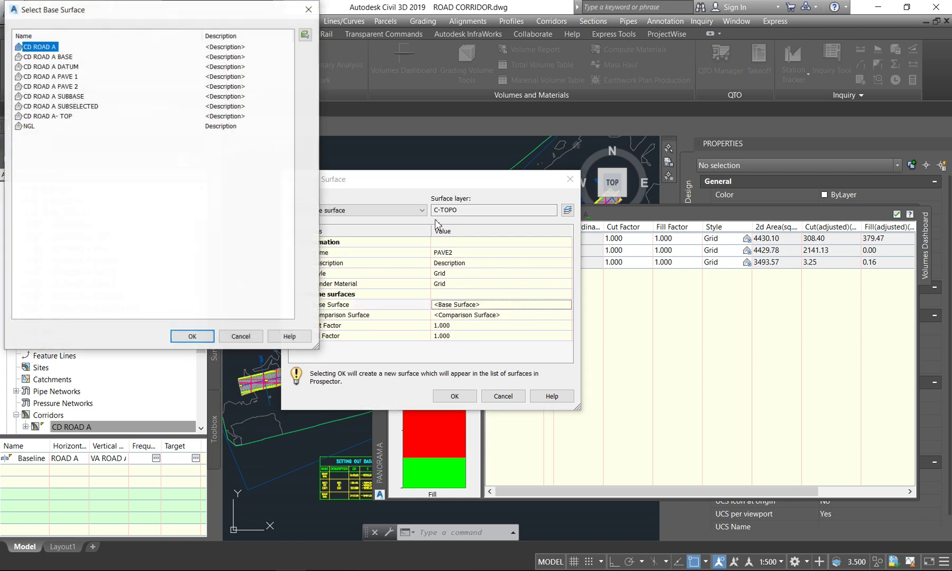
{"action": "left_click", "coordinate": [70, 78]}
{"action": "left_click", "coordinate": [193, 337]}
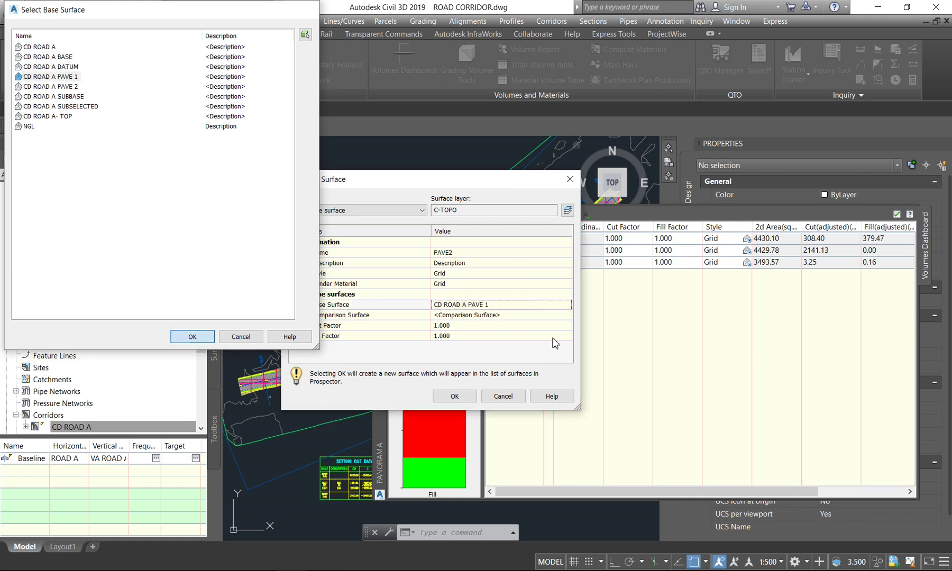
Set comparison surface CD ROAD A PAVE 2 and create PAVE2.
{"action": "left_click", "coordinate": [566, 316]}
{"action": "left_click", "coordinate": [566, 316]}
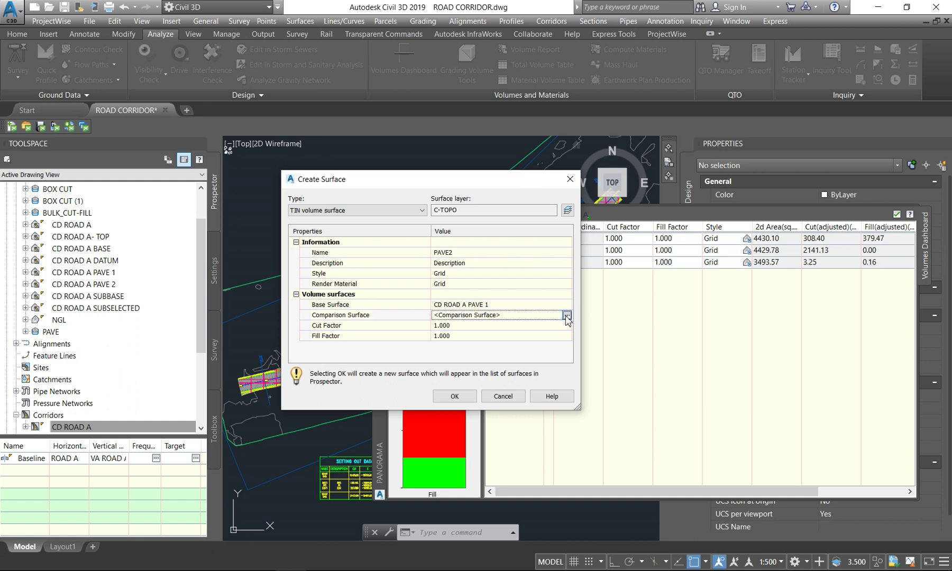
{"action": "left_click", "coordinate": [67, 86]}
{"action": "left_click", "coordinate": [194, 337]}
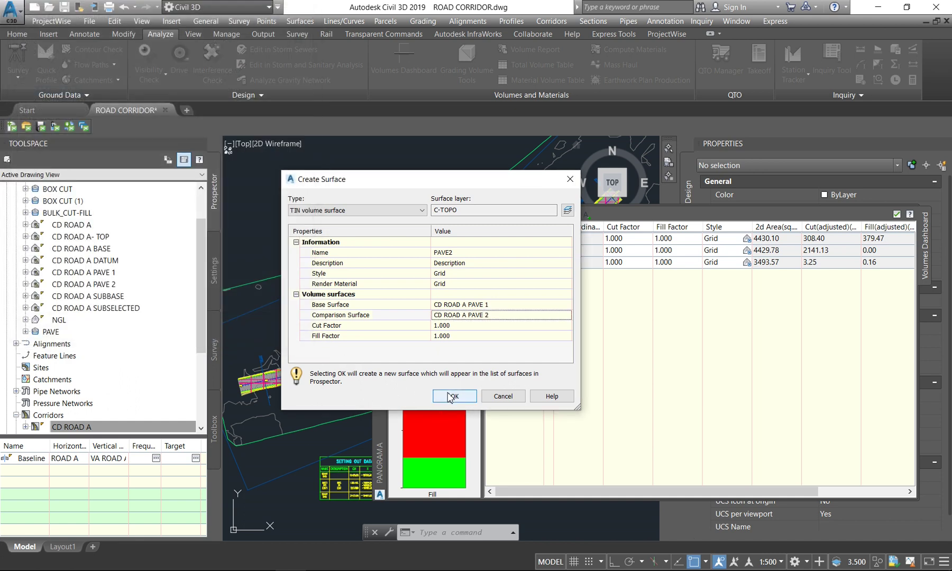
{"action": "left_click", "coordinate": [450, 397]}
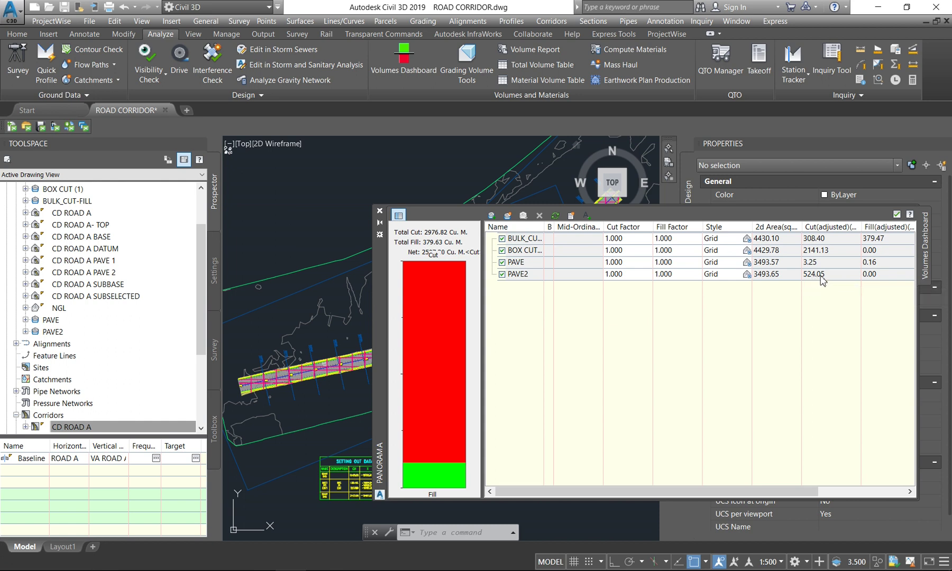
Remove PAVE from the Volumes Dashboard, leaving PAVE2 at 524.05 cut, and start a new volume surface.
{"action": "left_click", "coordinate": [532, 265]}
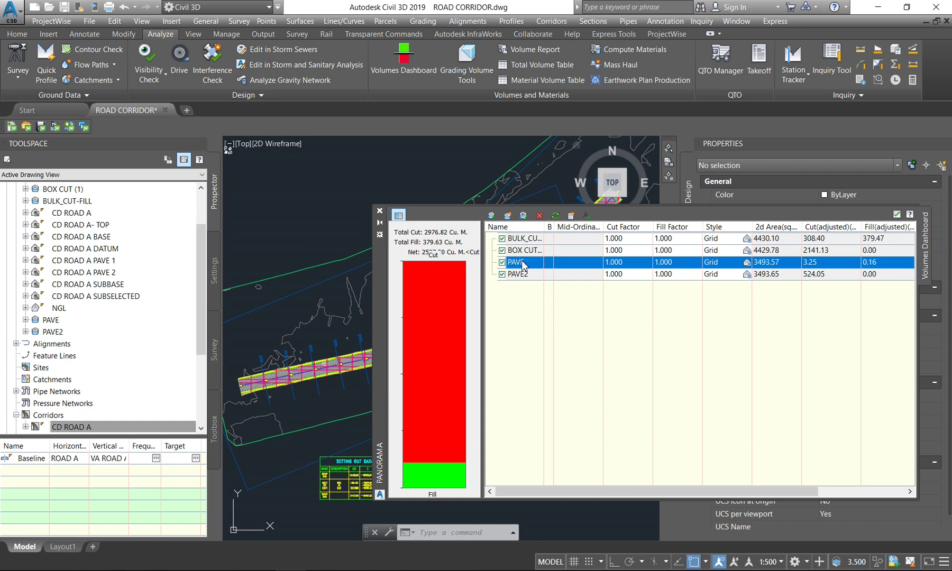
{"action": "left_click", "coordinate": [539, 215]}
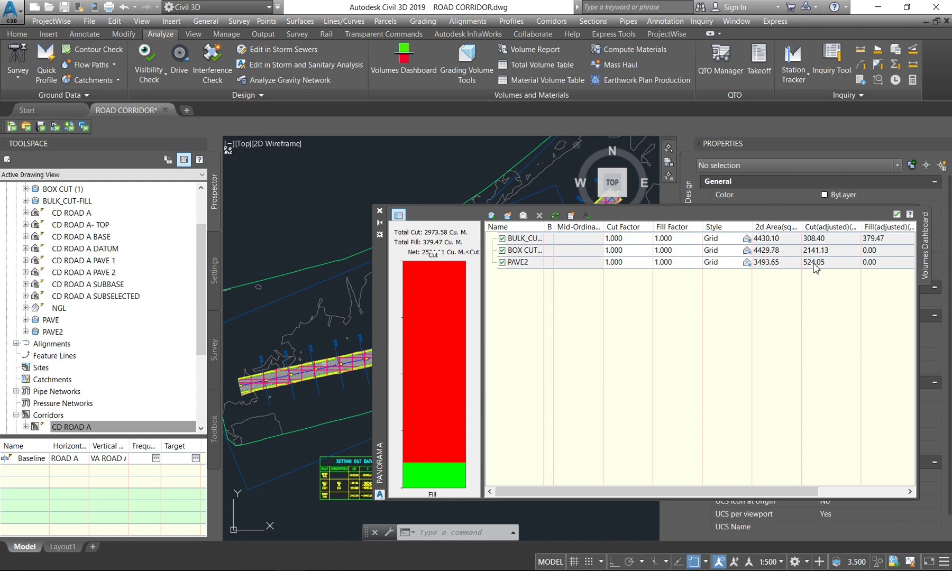
{"action": "left_click", "coordinate": [508, 216]}
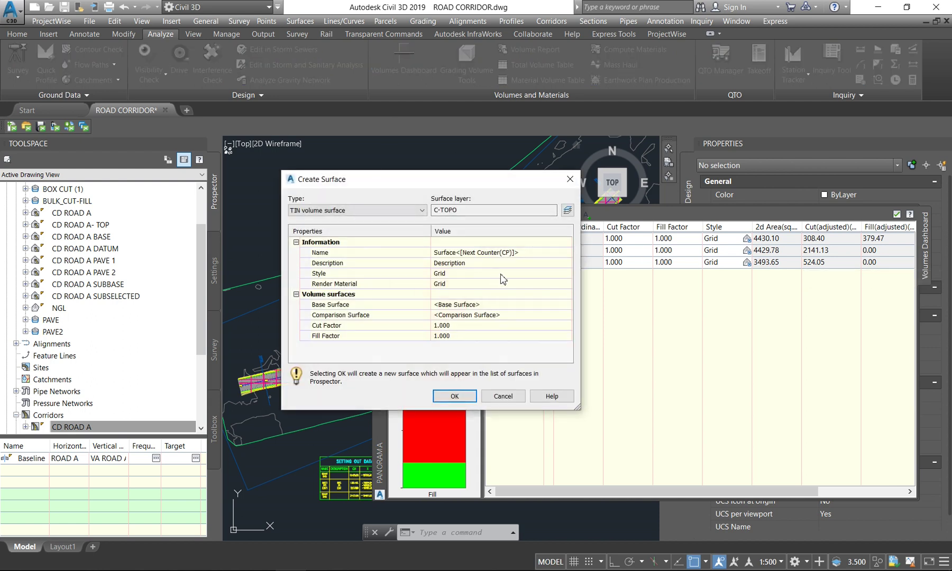
Create volume surface BASE with base CD ROAD A PAVE 2 and comparison CD ROAD A BASE.
{"action": "left_click", "coordinate": [512, 252]}
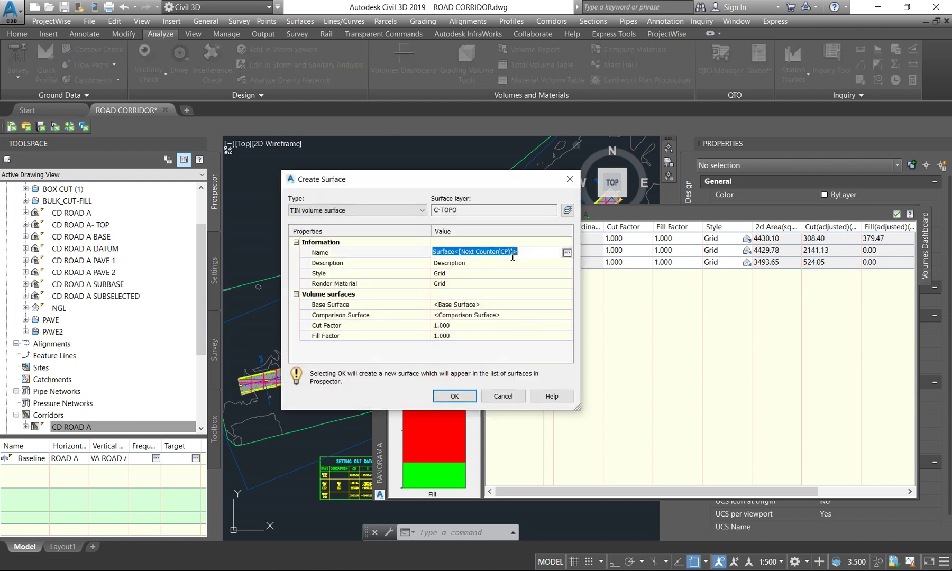
{"action": "type", "text": "BASE"}
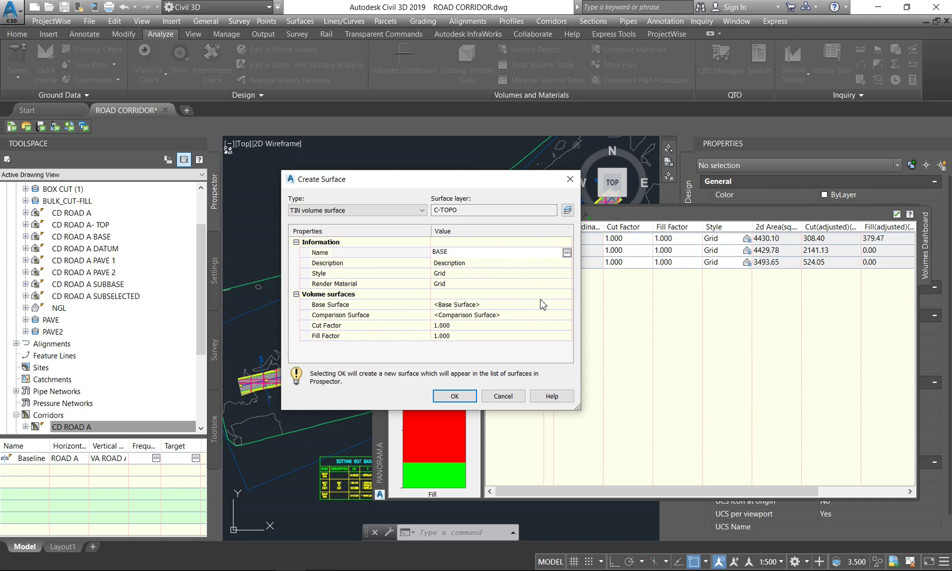
{"action": "left_click", "coordinate": [544, 306]}
{"action": "left_click", "coordinate": [566, 305]}
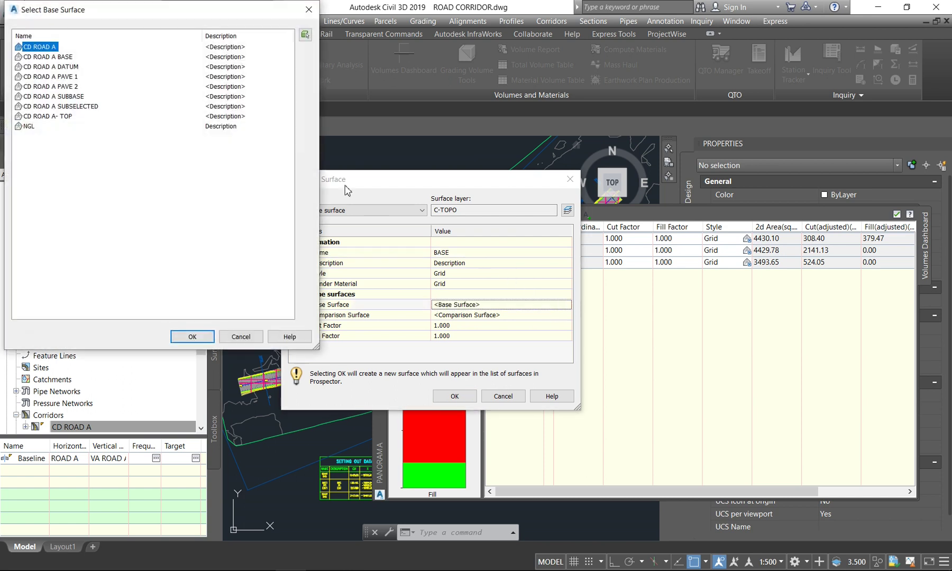
{"action": "left_click", "coordinate": [70, 87]}
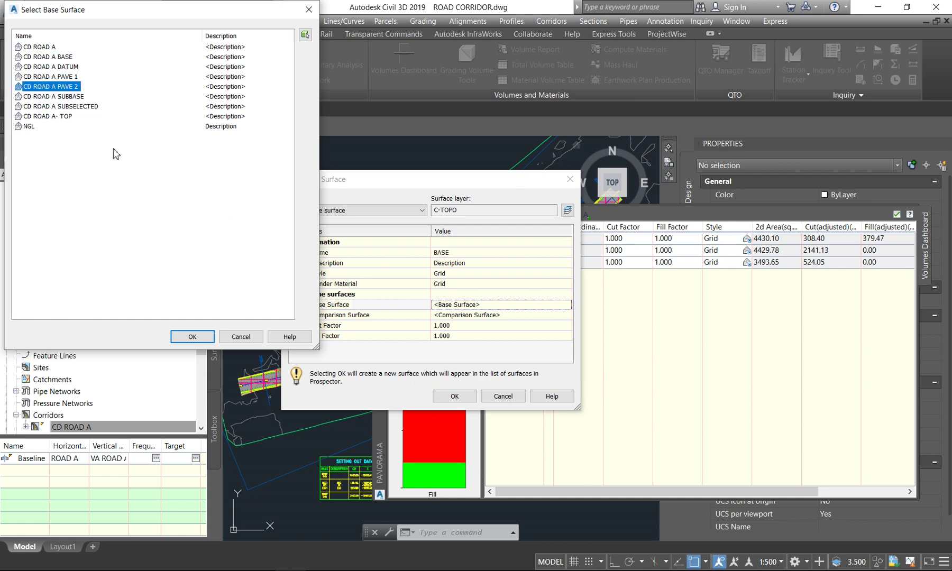
{"action": "left_click", "coordinate": [192, 337]}
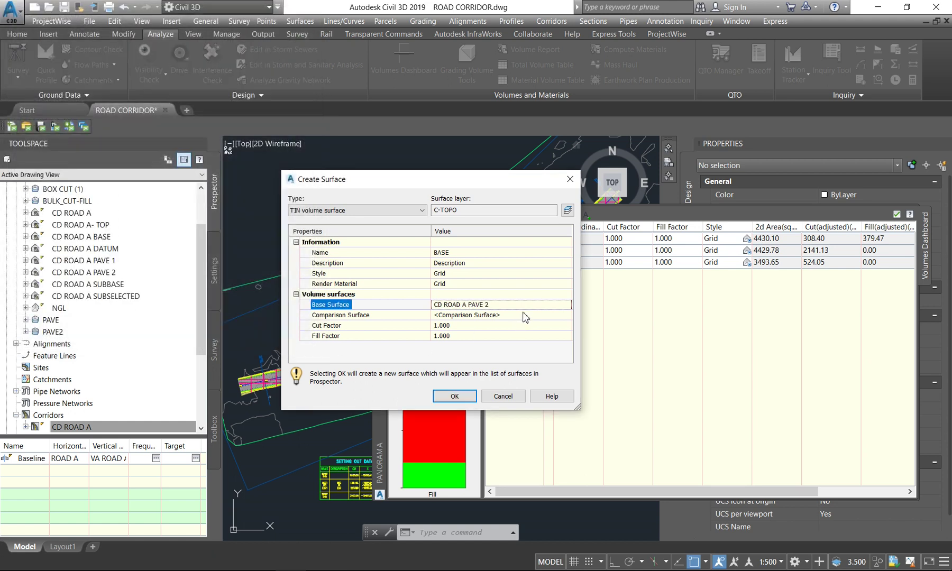
{"action": "left_click", "coordinate": [544, 316]}
{"action": "left_click", "coordinate": [566, 315]}
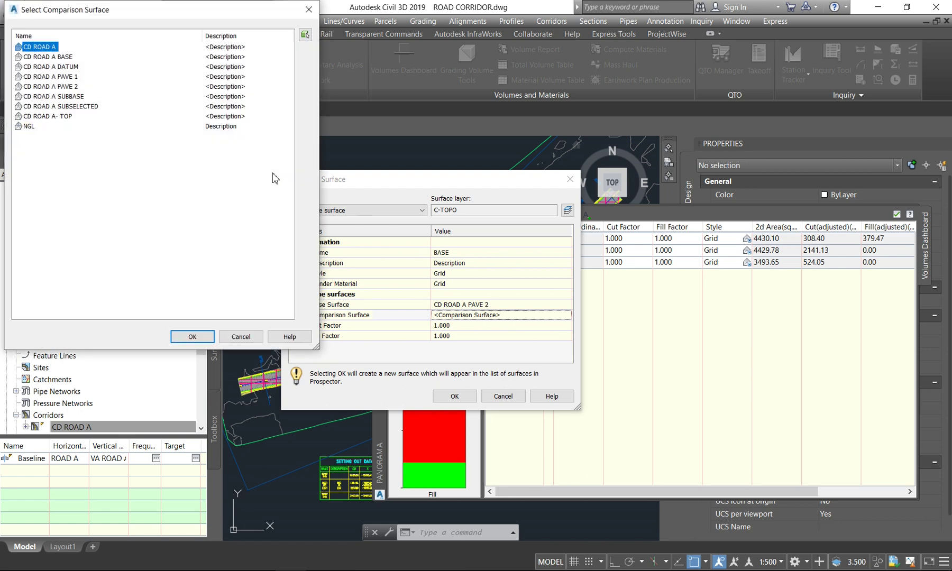
{"action": "left_click", "coordinate": [66, 57]}
{"action": "left_click", "coordinate": [192, 336]}
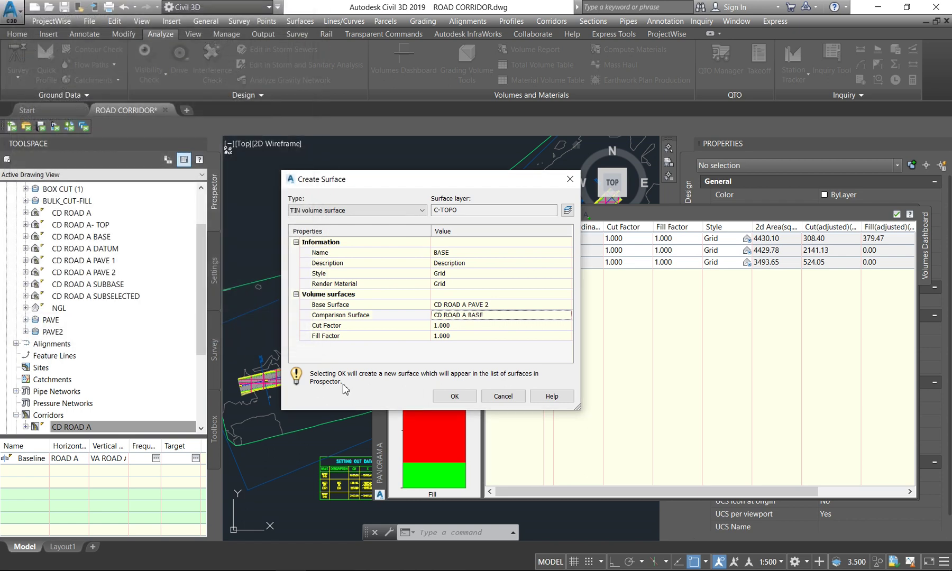
{"action": "left_click", "coordinate": [452, 397]}
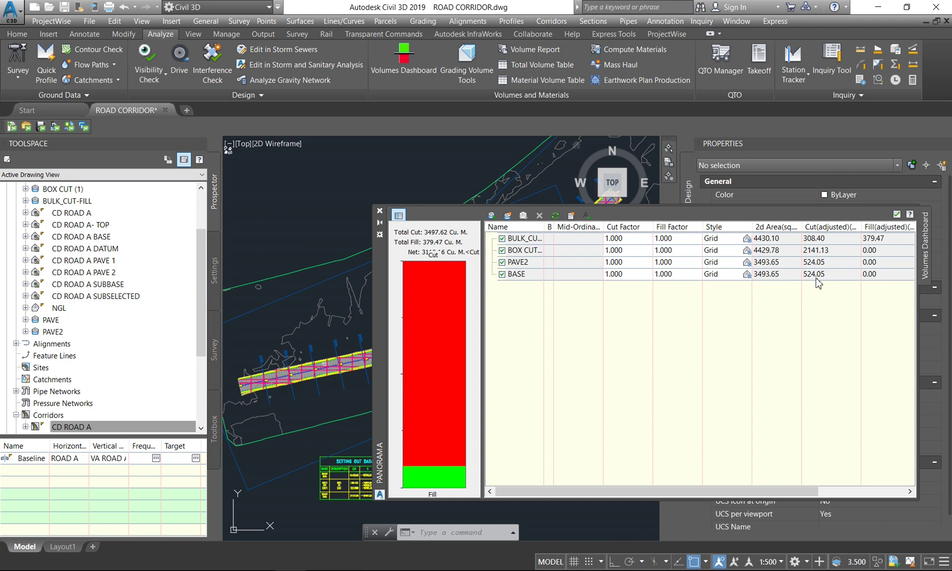
Select the BOX CUT entry and close the Volumes Dashboard, totals 3497.62 cut, 379.47 fill.
{"action": "mouse_move", "coordinate": [831, 281]}
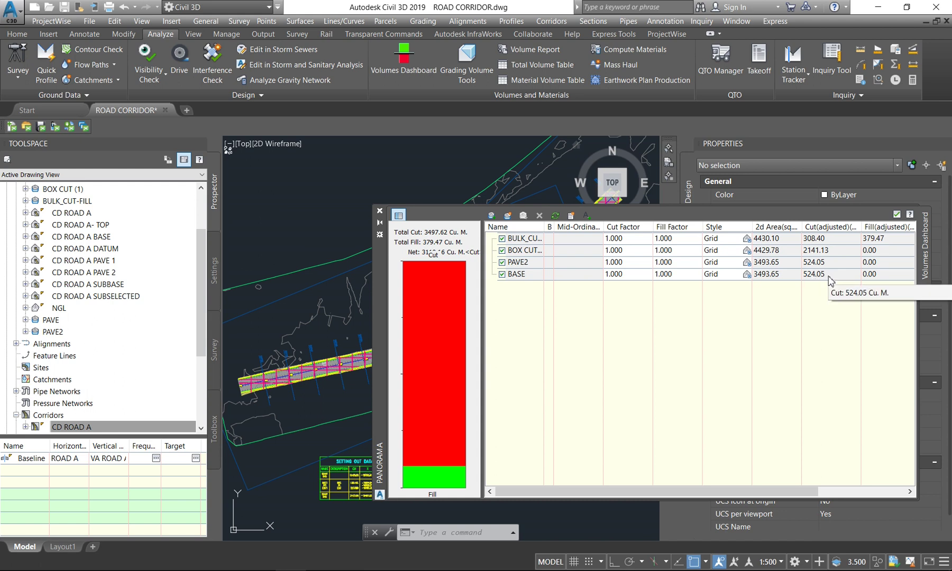
{"action": "left_click", "coordinate": [817, 253]}
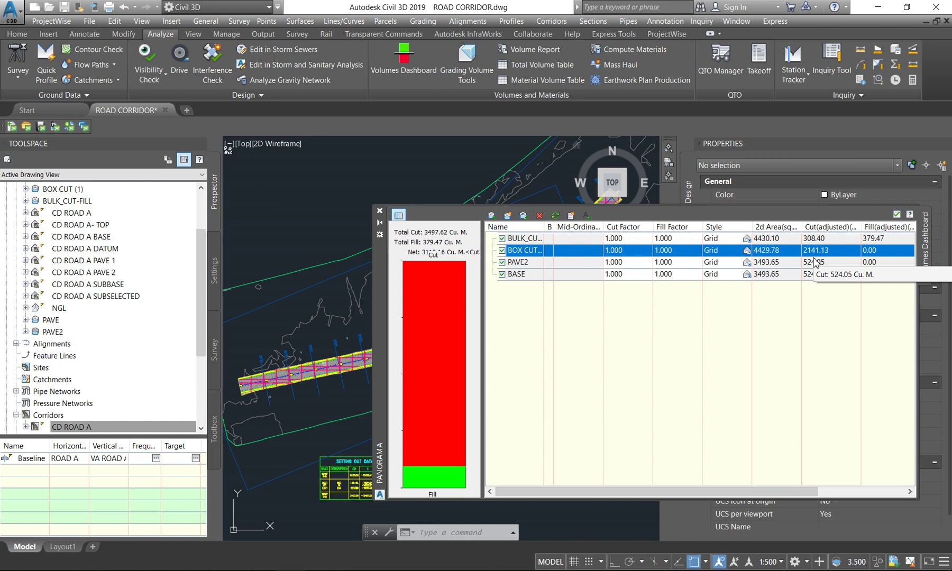
{"action": "left_click", "coordinate": [896, 214]}
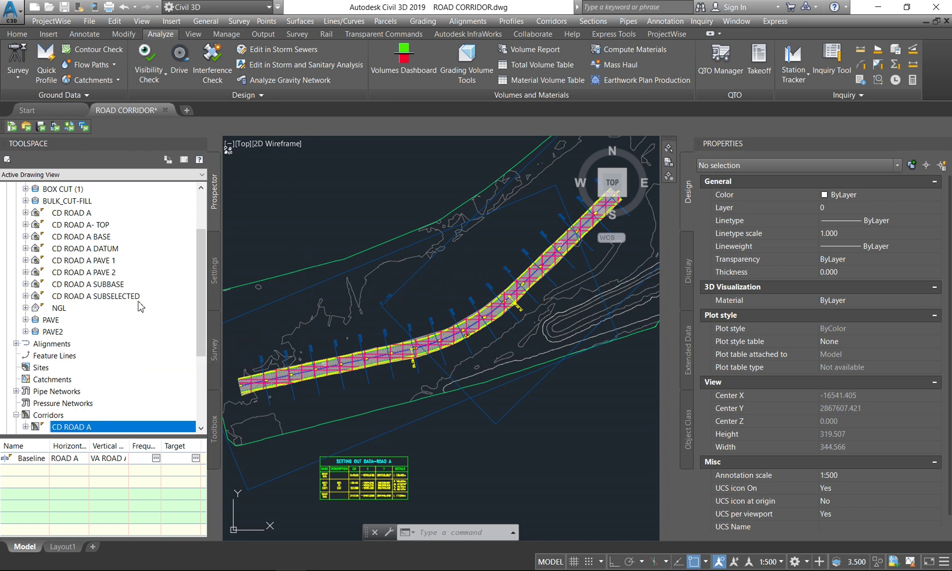
Set the BULK_CUT-FILL surface style to Elevations in its Surface Properties.
{"action": "scroll", "coordinate": [82, 214], "scroll_direction": "up", "scroll_amount": 1}
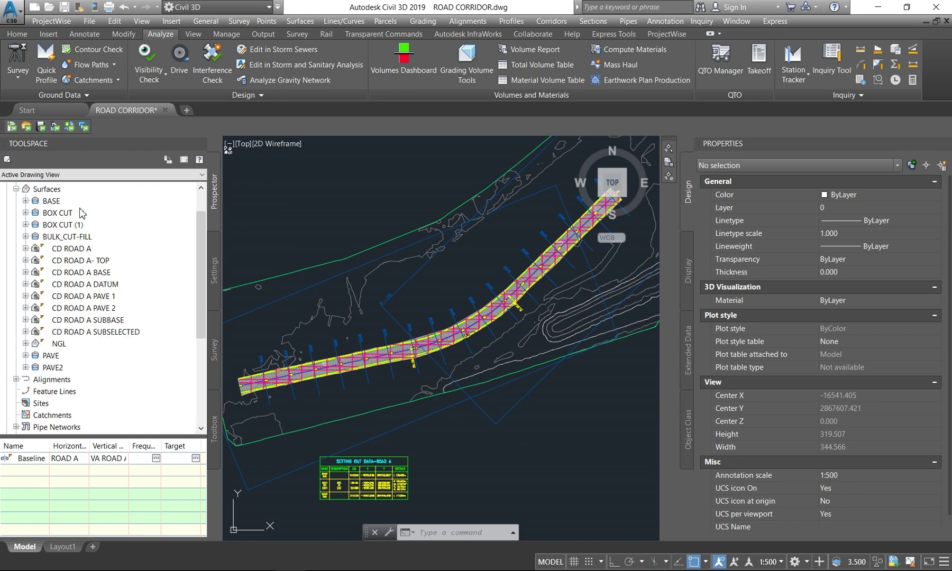
{"action": "left_click", "coordinate": [81, 238]}
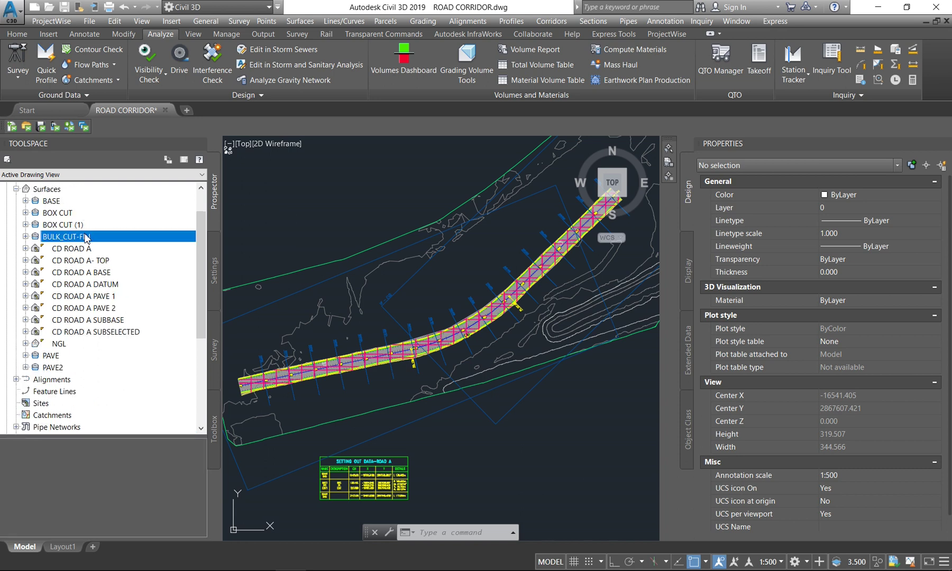
{"action": "right_click", "coordinate": [85, 238]}
{"action": "left_click", "coordinate": [133, 239]}
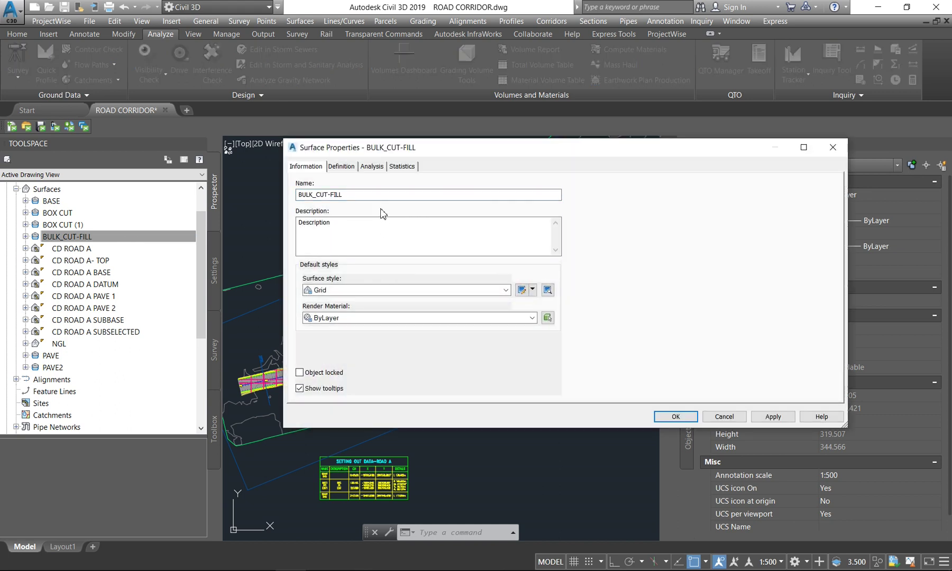
{"action": "left_click", "coordinate": [356, 254]}
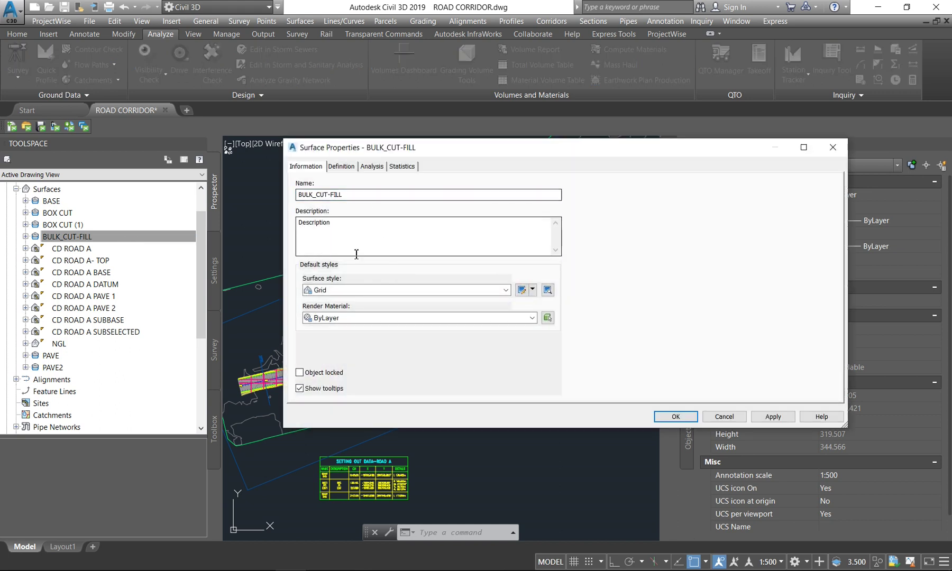
{"action": "left_click", "coordinate": [349, 290]}
{"action": "scroll", "coordinate": [349, 317], "scroll_direction": "up", "scroll_amount": 2}
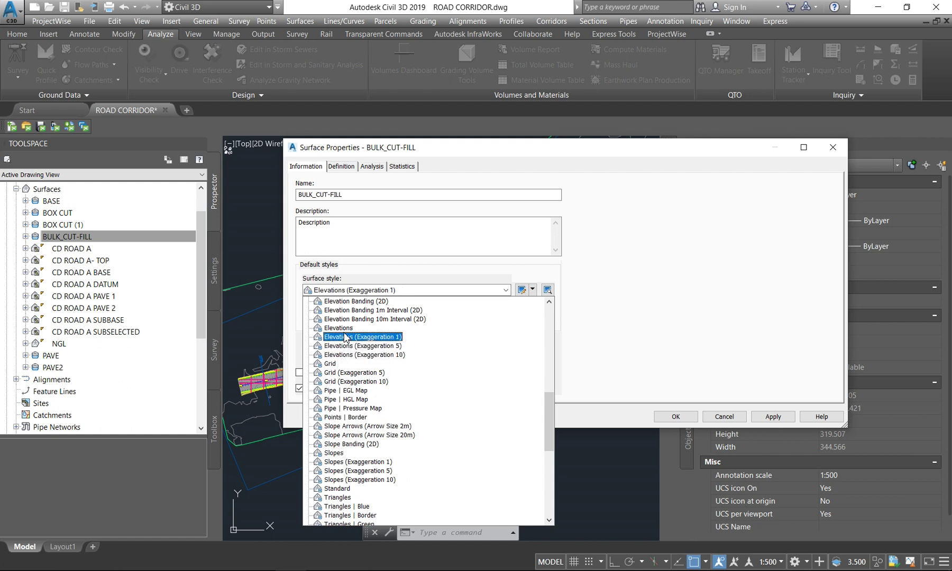
{"action": "left_click", "coordinate": [345, 328]}
Run a 2-range elevation analysis on BULK_CUT-FILL and apply it.
{"action": "left_click", "coordinate": [371, 167]}
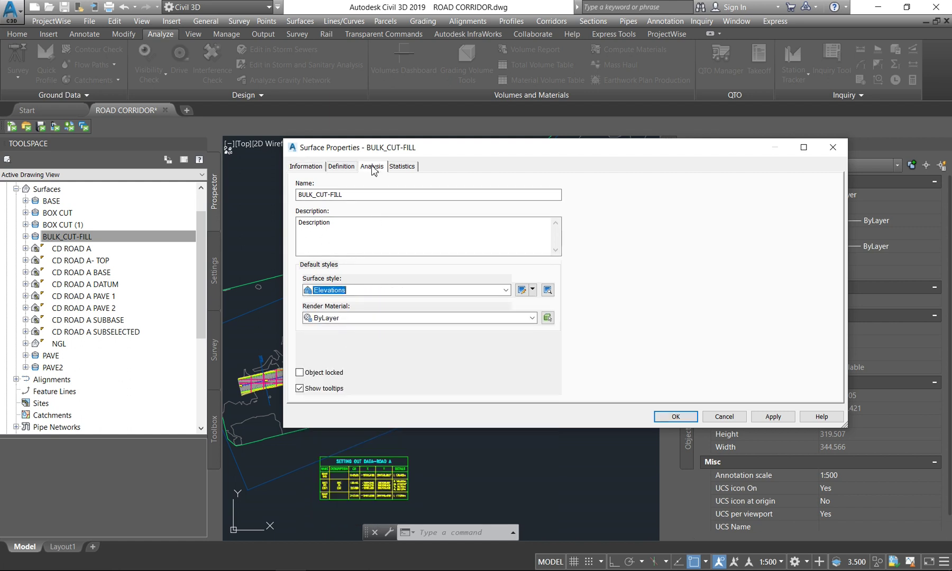
{"action": "left_click", "coordinate": [476, 266]}
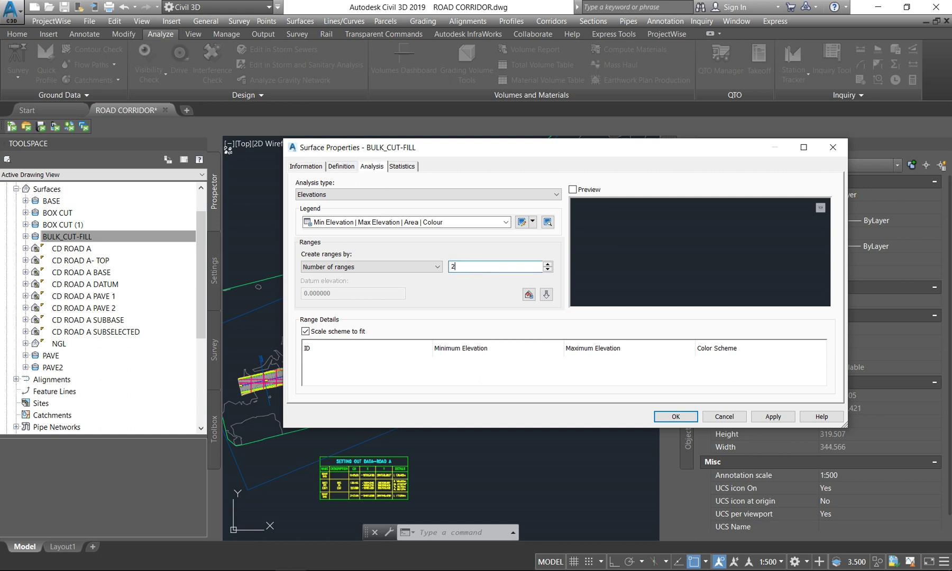
{"action": "type", "text": "2"}
{"action": "left_click", "coordinate": [546, 294]}
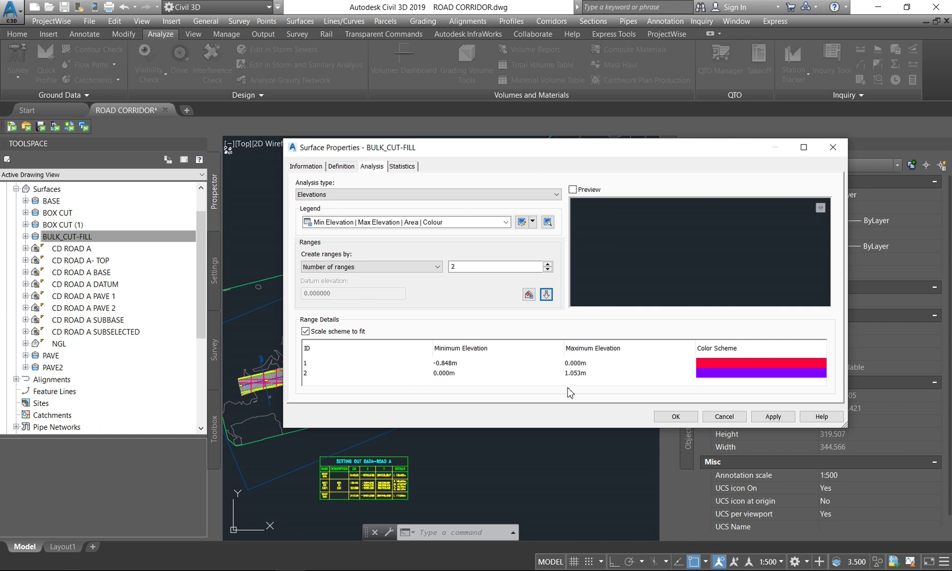
{"action": "left_click", "coordinate": [772, 417]}
{"action": "left_click", "coordinate": [676, 417]}
Recheck the BULK_CUT-FILL surface properties unchanged, then select the PAVE surface in the drawing.
{"action": "scroll", "coordinate": [452, 349], "scroll_direction": "up", "scroll_amount": 4}
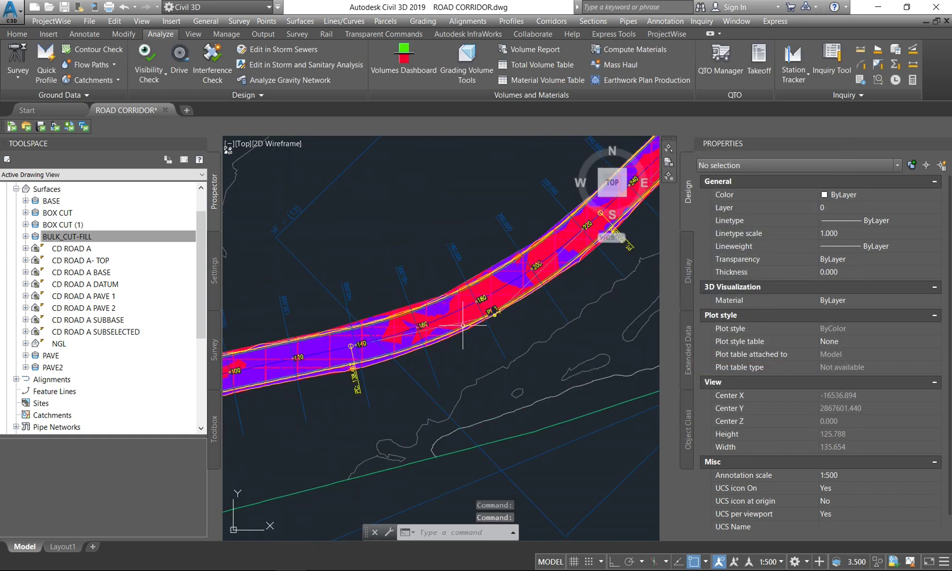
{"action": "key", "text": "Escape"}
{"action": "left_click", "coordinate": [503, 290]}
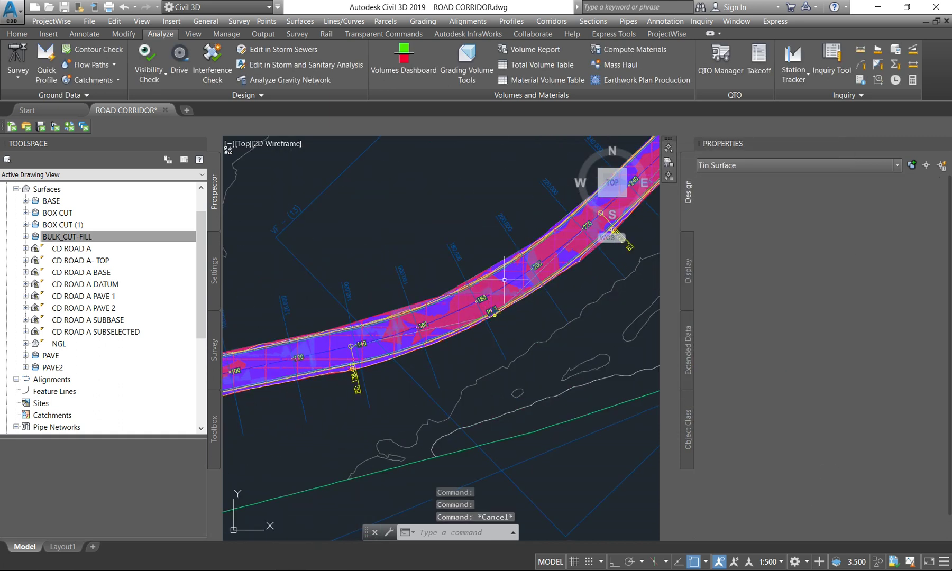
{"action": "right_click", "coordinate": [519, 361]}
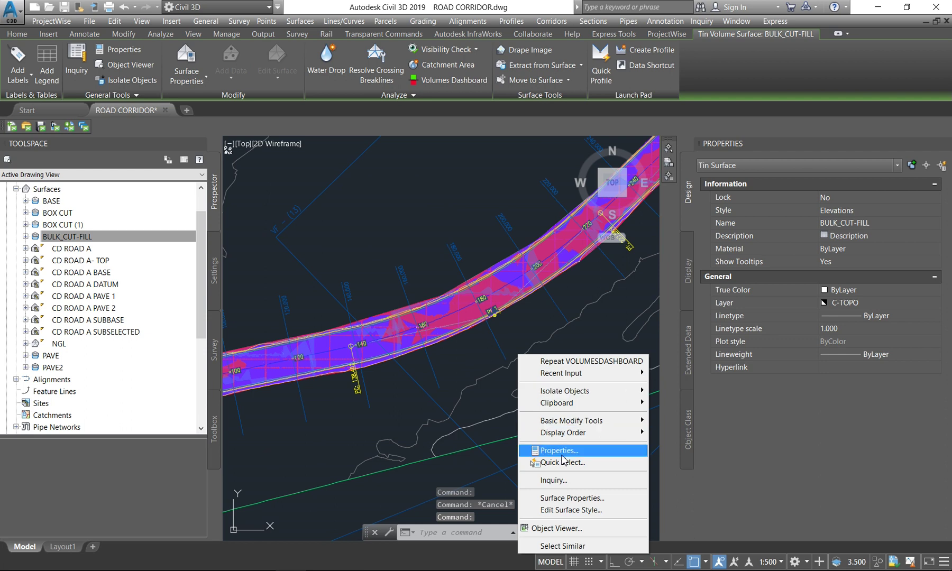
{"action": "left_click", "coordinate": [585, 501]}
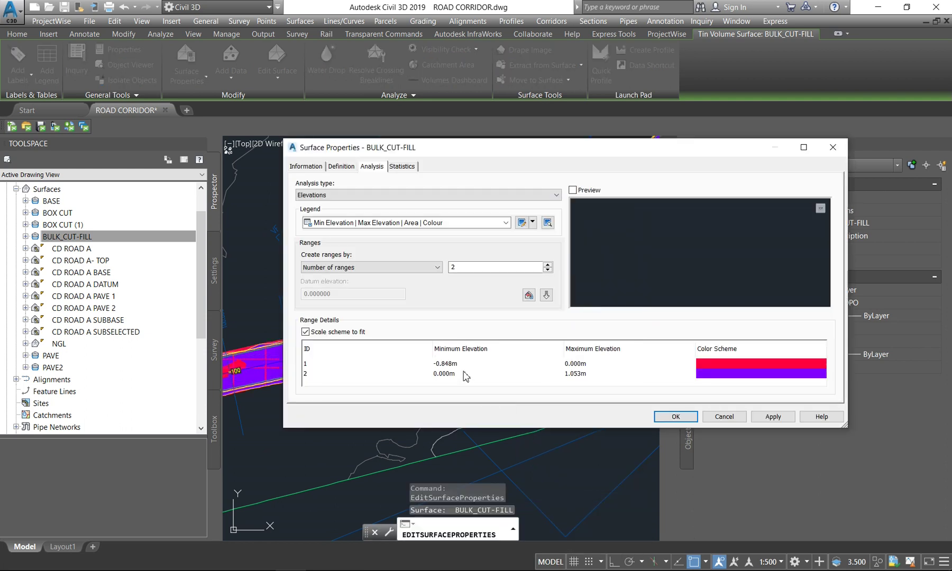
{"action": "left_click", "coordinate": [676, 417]}
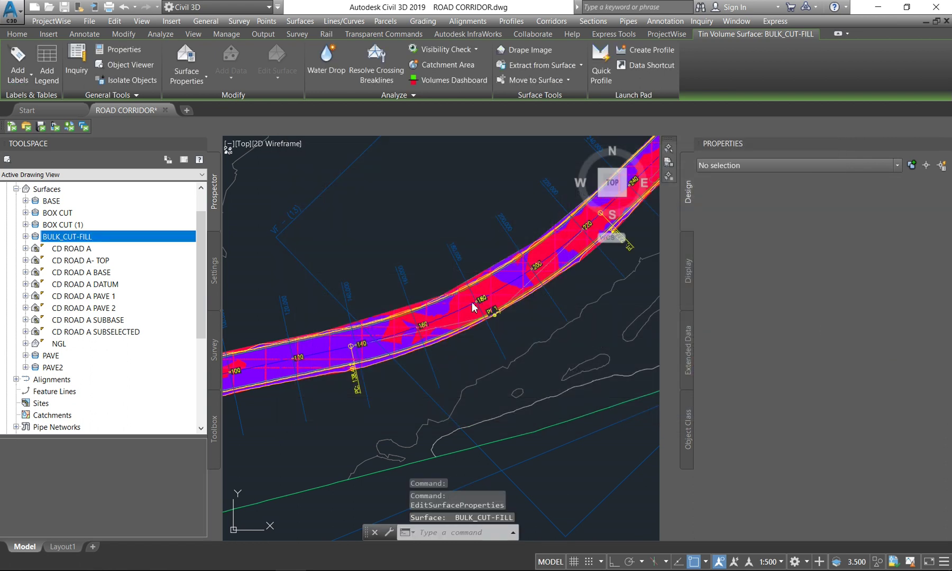
{"action": "left_click", "coordinate": [505, 279]}
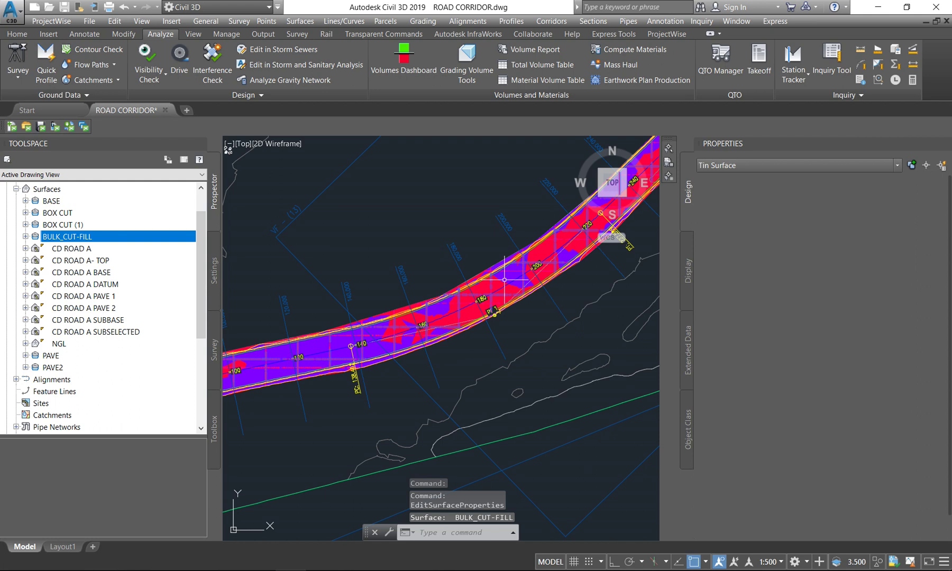
Set PAVE's style to _No Display and start adding a legend table for BULK_CUT-FILL.
{"action": "left_click", "coordinate": [845, 216]}
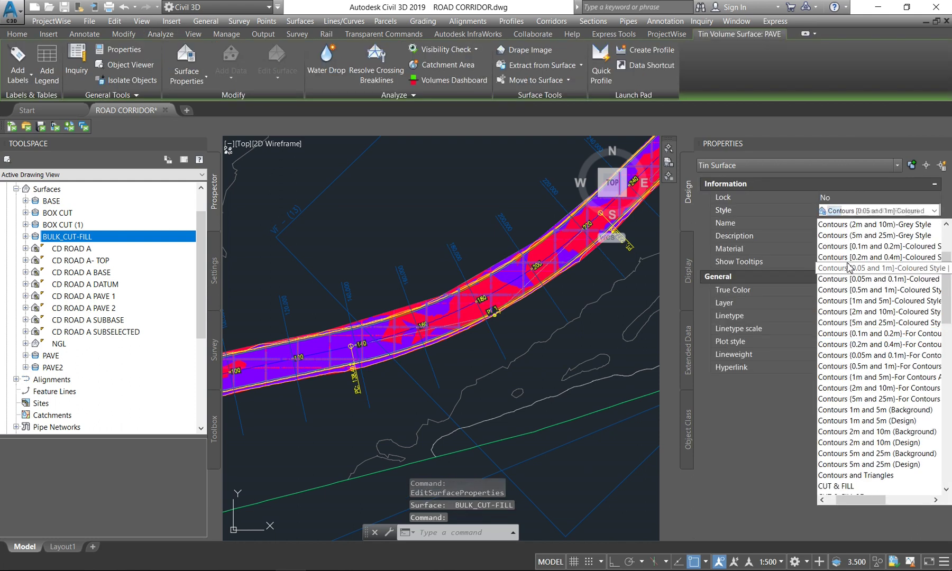
{"action": "scroll", "coordinate": [845, 254], "scroll_direction": "up", "scroll_amount": 5}
{"action": "left_click", "coordinate": [841, 236]}
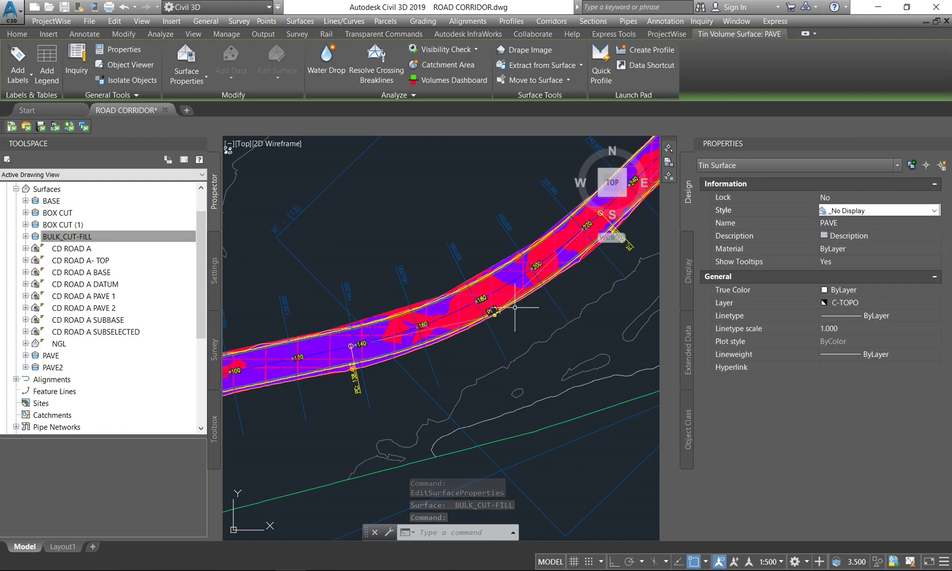
{"action": "key", "text": "Escape"}
{"action": "left_click", "coordinate": [490, 305]}
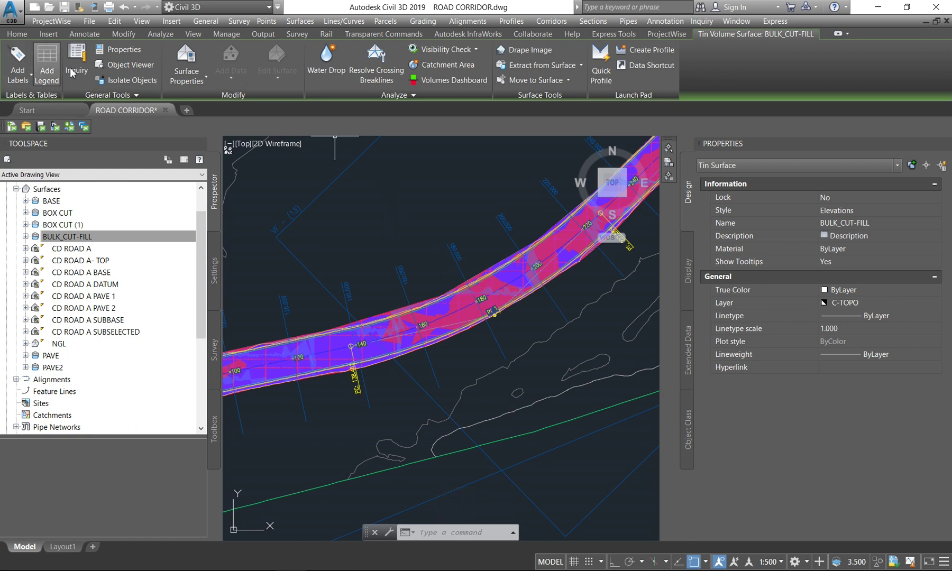
{"action": "left_click", "coordinate": [46, 79]}
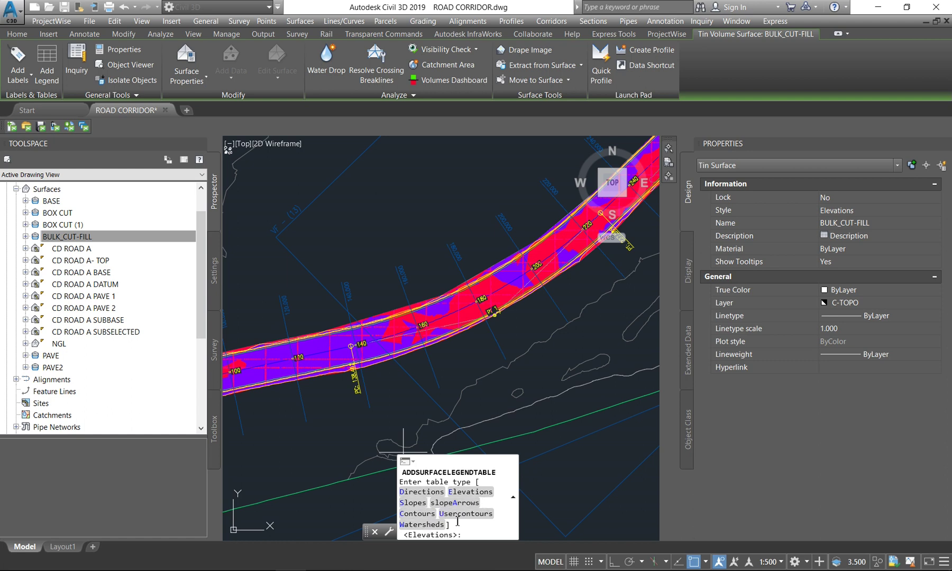
{"action": "left_click", "coordinate": [471, 492]}
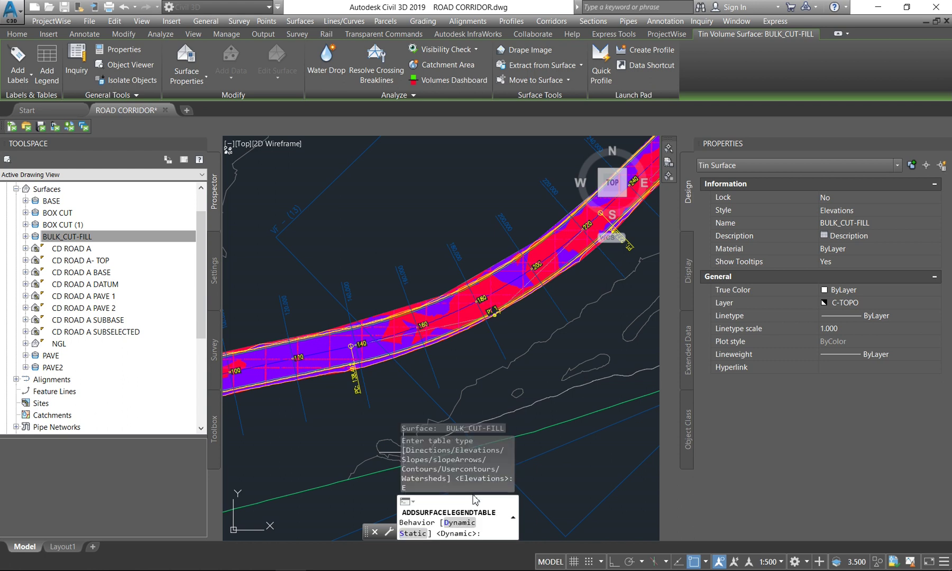
{"action": "left_click", "coordinate": [456, 524]}
{"action": "scroll", "coordinate": [387, 210], "scroll_direction": "down", "scroll_amount": 1}
{"action": "middle_click_drag", "start_coordinate": [387, 211], "coordinate": [425, 299]}
{"action": "left_click", "coordinate": [425, 286]}
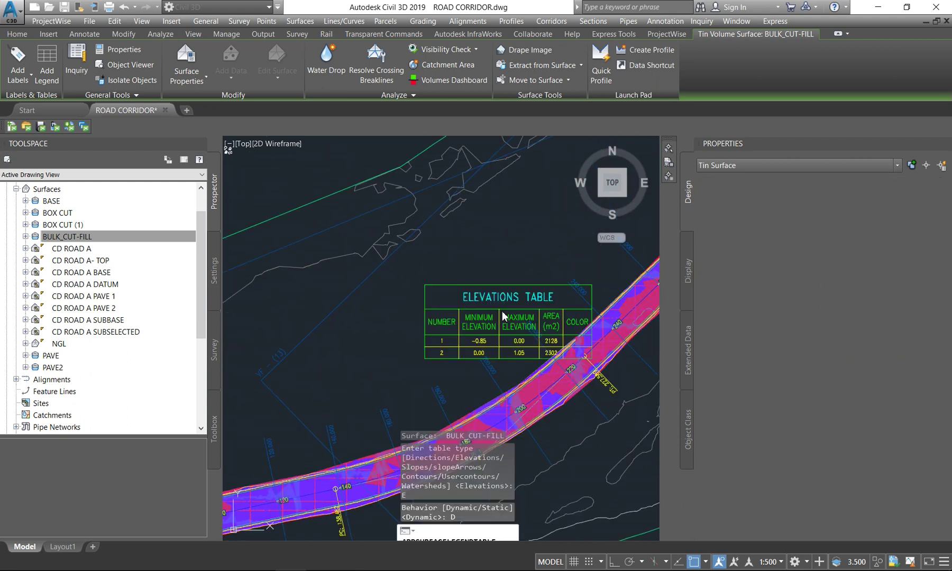
{"action": "left_click", "coordinate": [442, 291]}
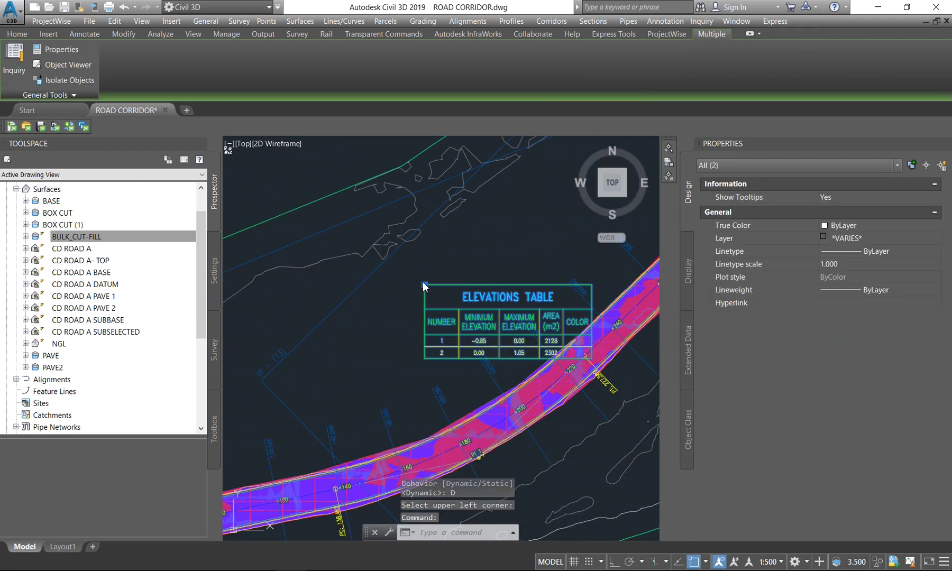
{"action": "left_click", "coordinate": [424, 285]}
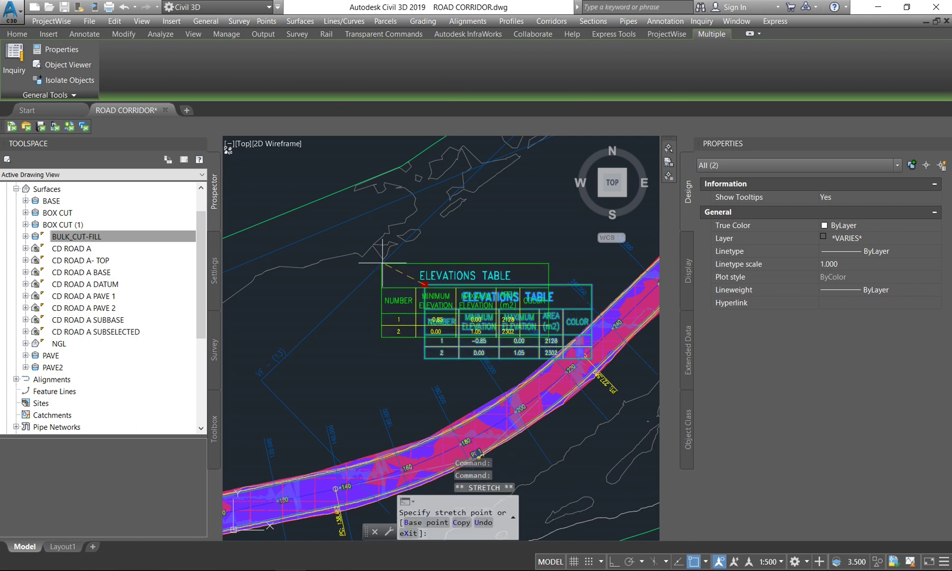
{"action": "left_click", "coordinate": [393, 253]}
{"action": "scroll", "coordinate": [544, 321], "scroll_direction": "up", "scroll_amount": 2}
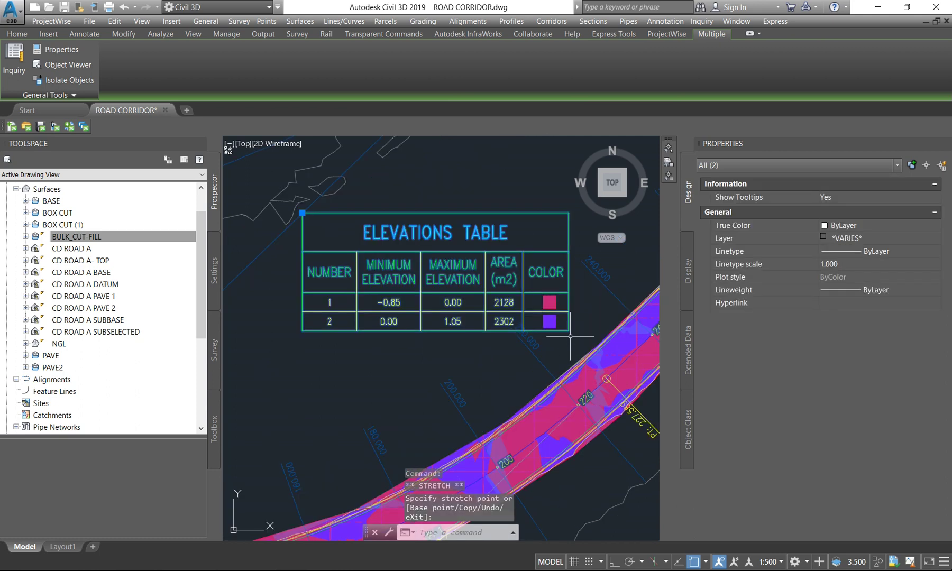
{"action": "scroll", "coordinate": [317, 346], "scroll_direction": "down", "scroll_amount": 2}
{"action": "key", "text": "Escape"}
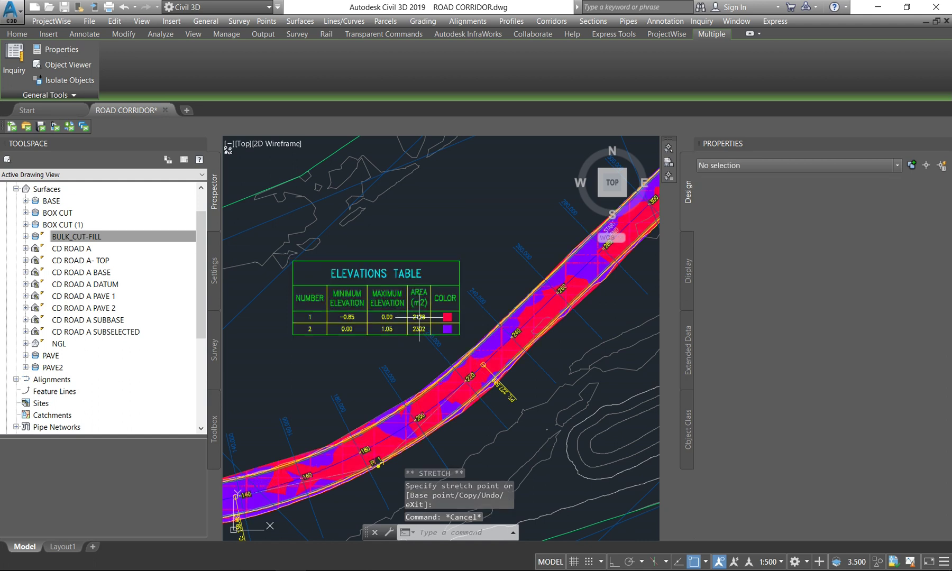
{"action": "scroll", "coordinate": [361, 308], "scroll_direction": "up", "scroll_amount": 2}
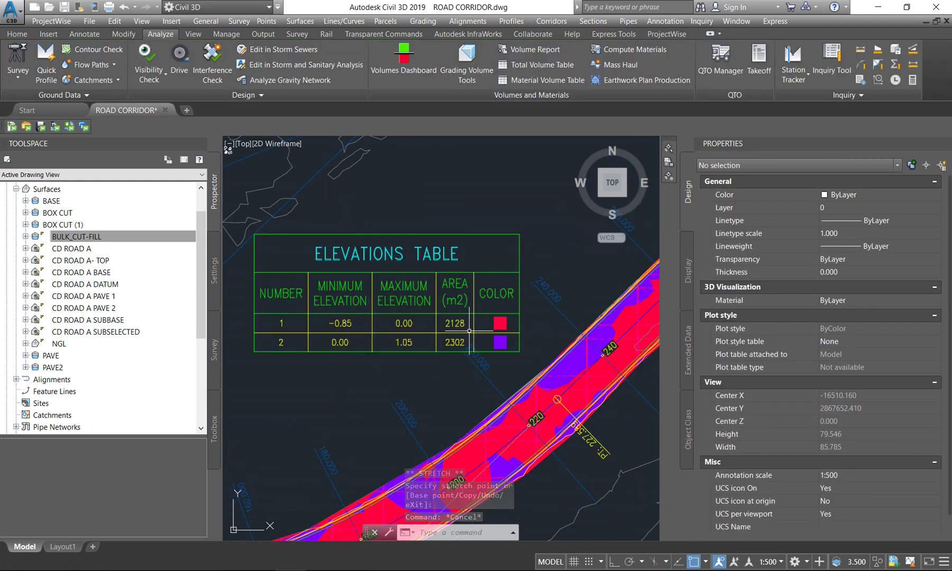
{"action": "left_click", "coordinate": [478, 278]}
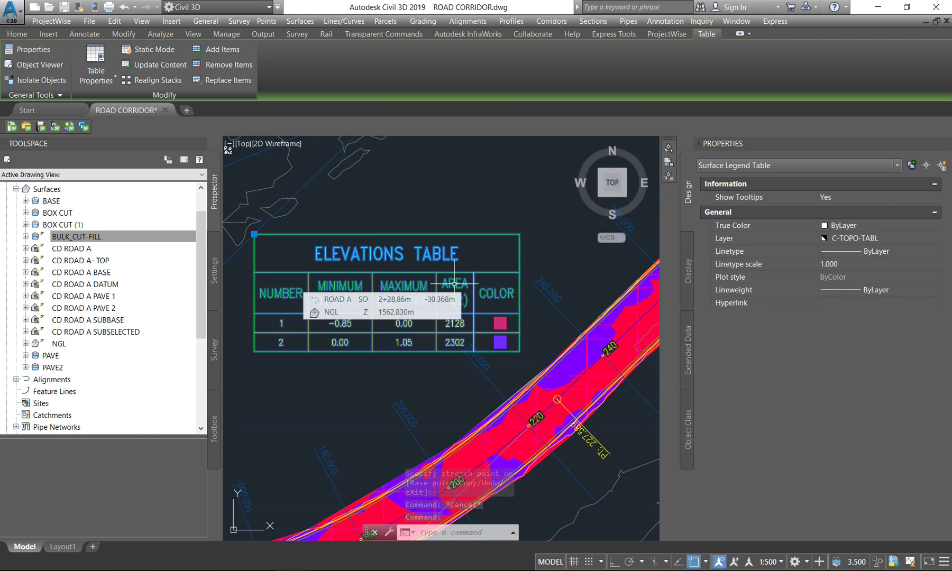
{"action": "key", "text": "Escape"}
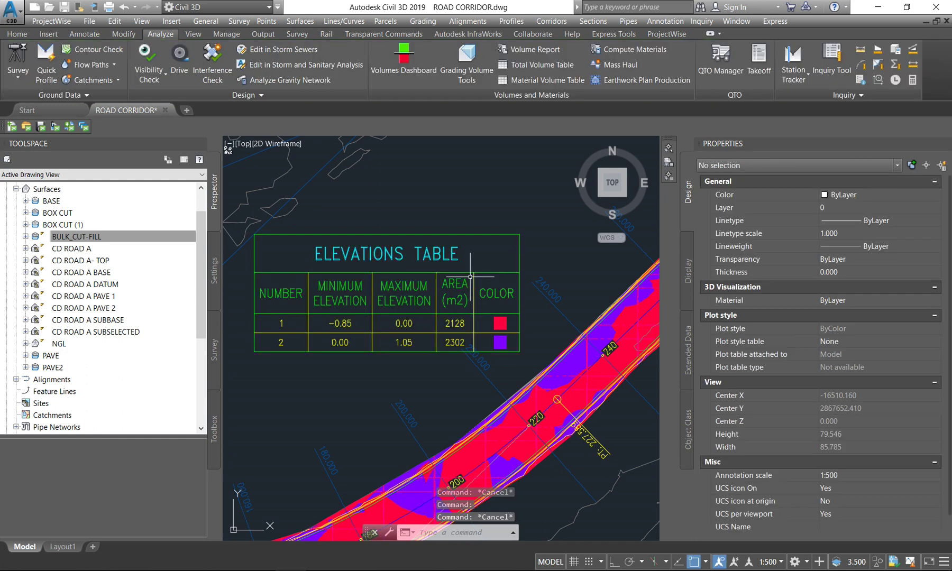
Change the elevations table style to TSHWELO ELEVATION RANGENES LEGEND | MIN MAX AREA VOL.
{"action": "left_click", "coordinate": [466, 272]}
{"action": "left_click", "coordinate": [461, 276]}
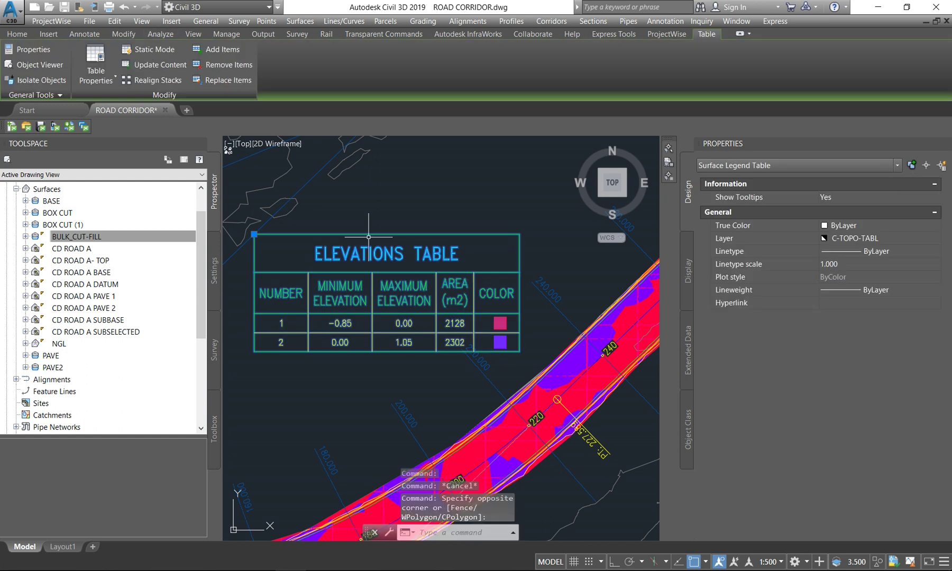
{"action": "left_click", "coordinate": [94, 73]}
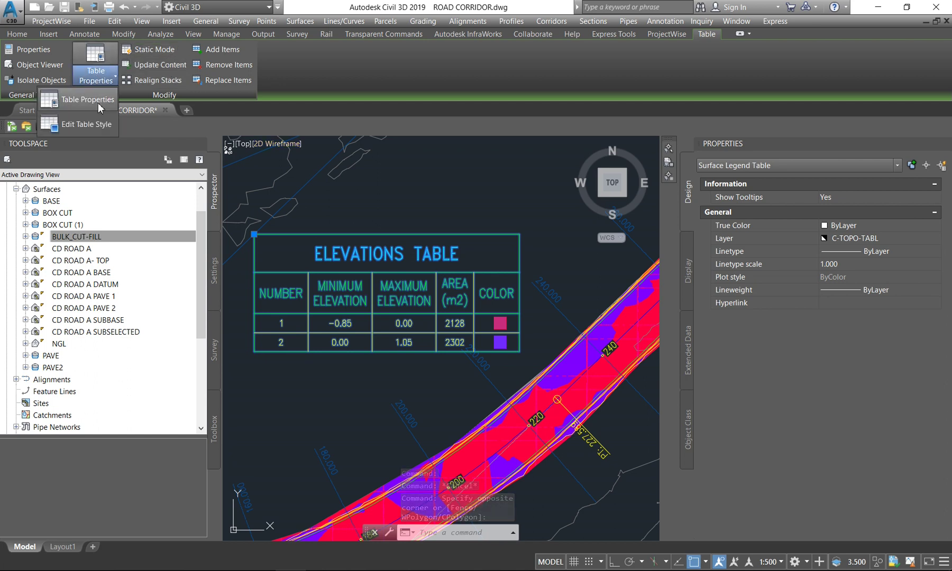
{"action": "left_click", "coordinate": [94, 99]}
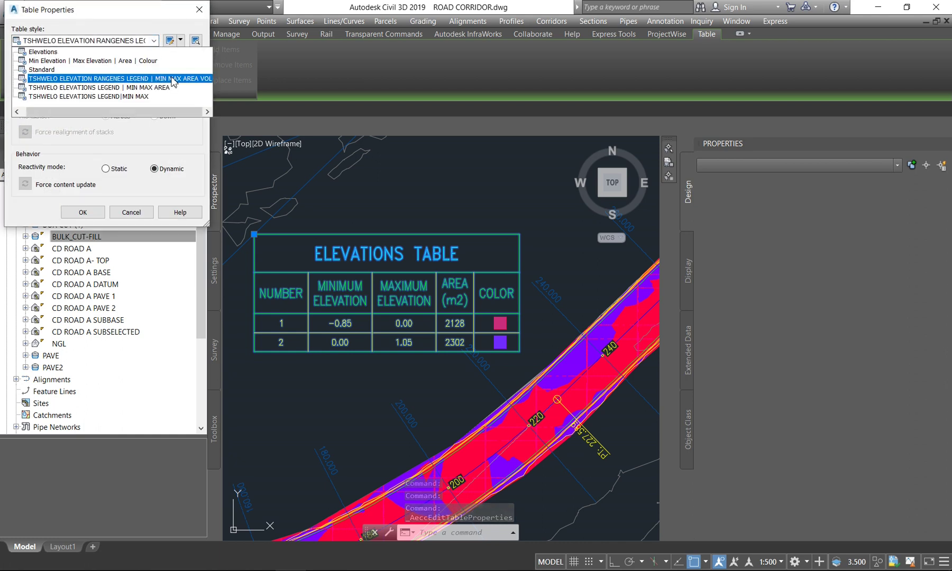
{"action": "left_click", "coordinate": [205, 78]}
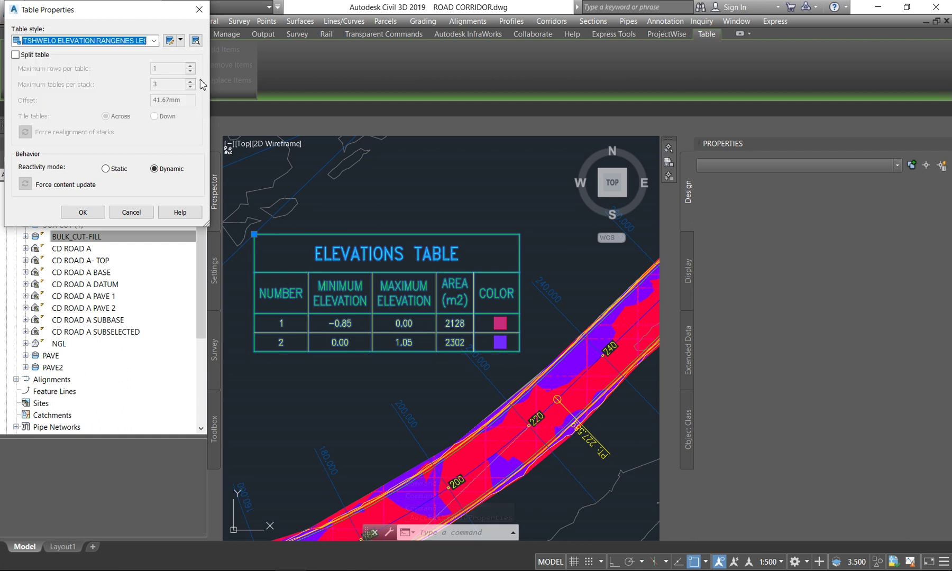
{"action": "left_click", "coordinate": [82, 213]}
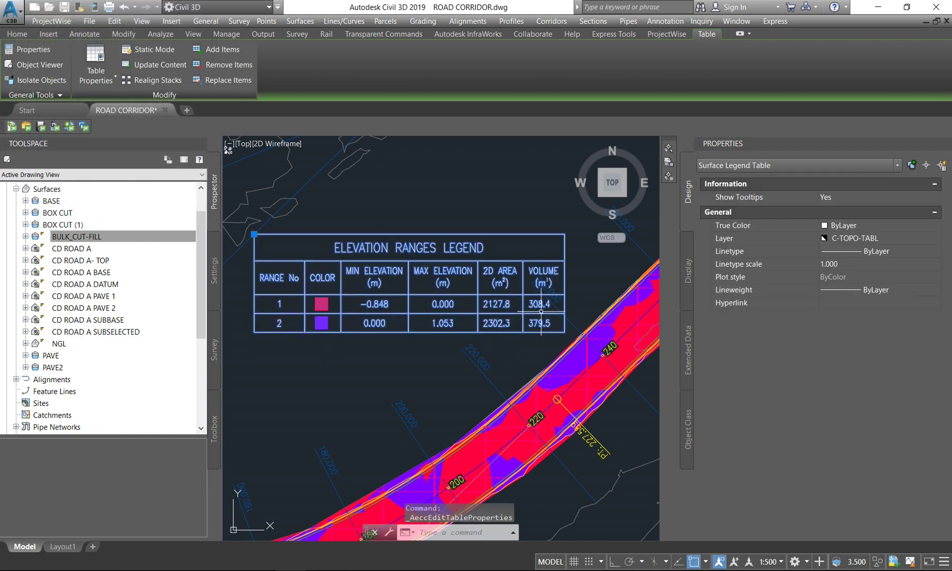
{"action": "key", "text": "Escape"}
{"action": "key", "text": "Escape"}
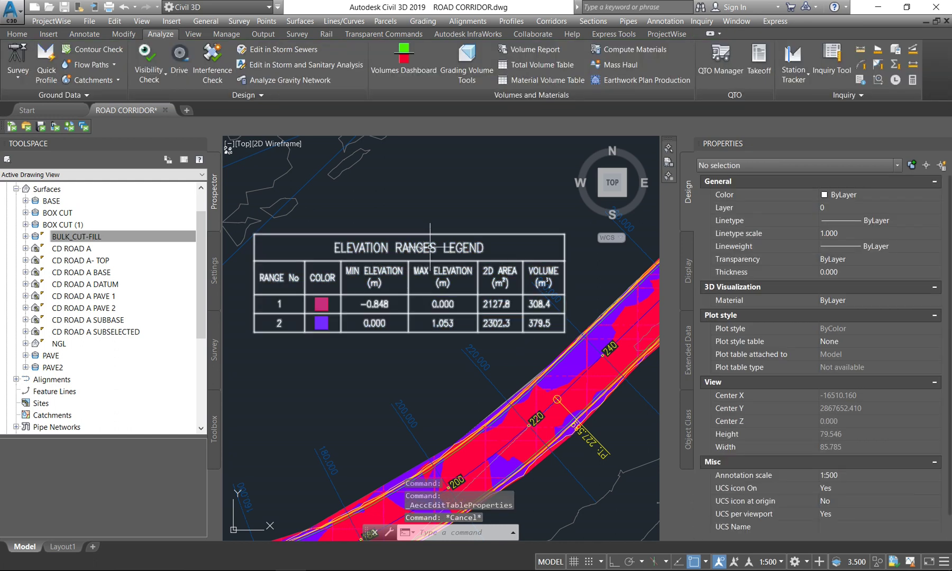
In the legend's table style, replace the VOLUME(m³) column with a new column headed VOLUME m3.
{"action": "left_click", "coordinate": [431, 233]}
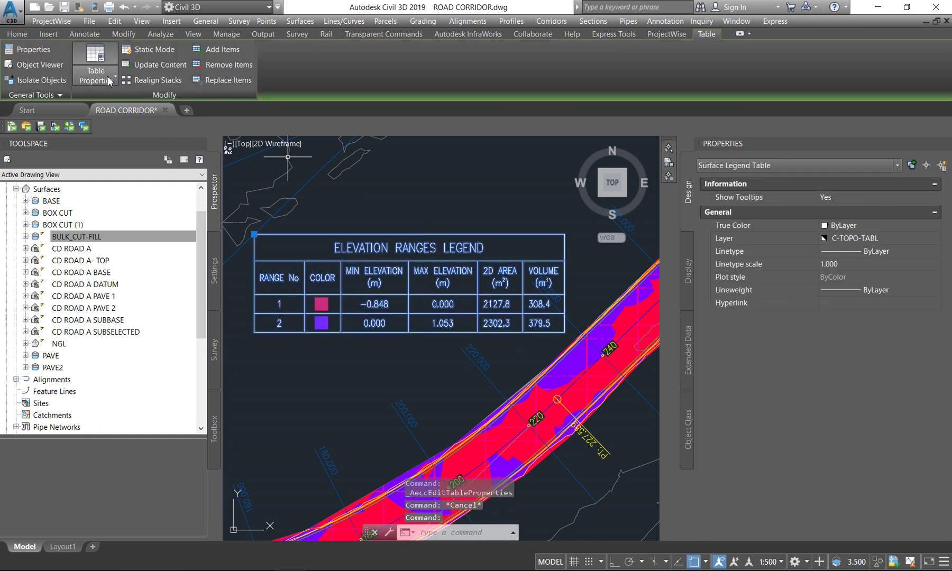
{"action": "left_click", "coordinate": [102, 79]}
{"action": "left_click", "coordinate": [91, 125]}
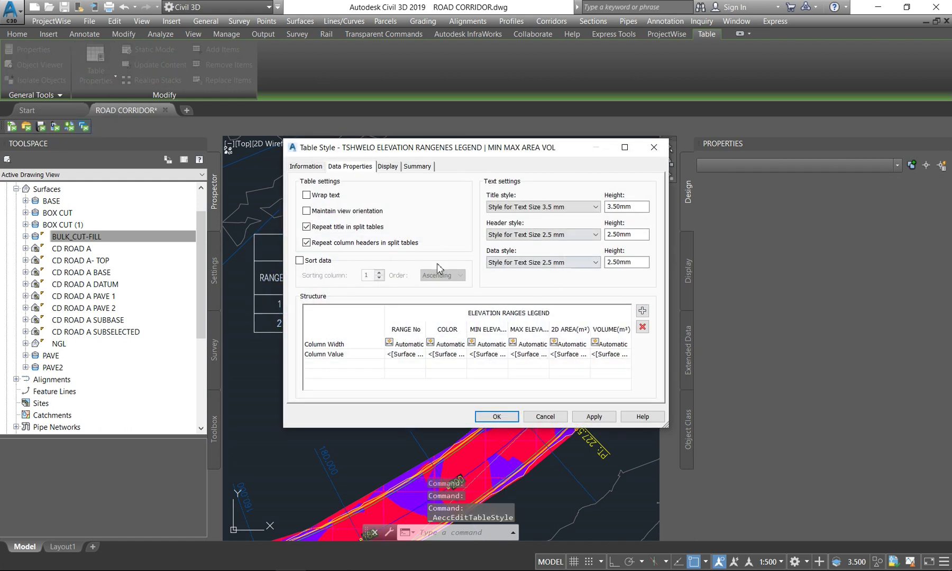
{"action": "left_click", "coordinate": [621, 330]}
{"action": "left_click", "coordinate": [642, 327]}
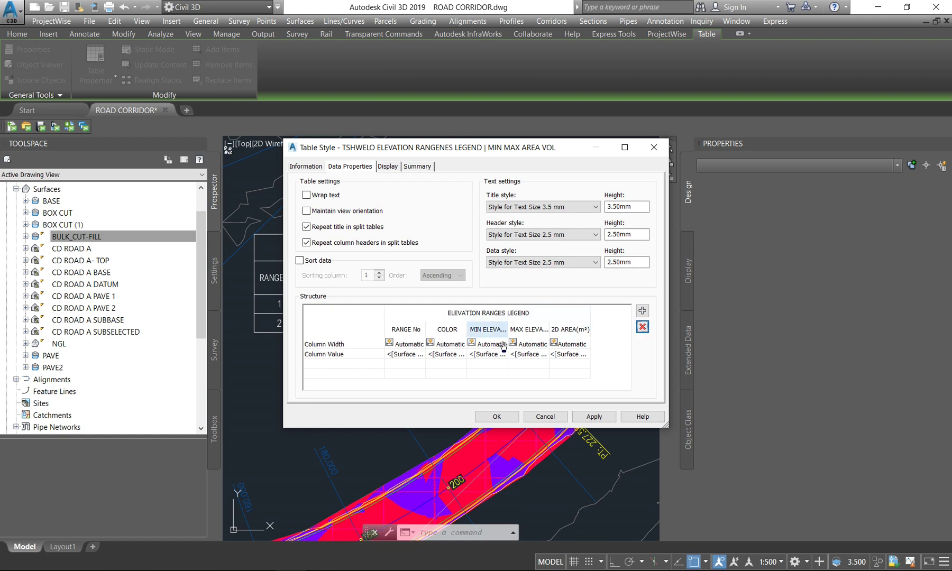
{"action": "left_click", "coordinate": [642, 310]}
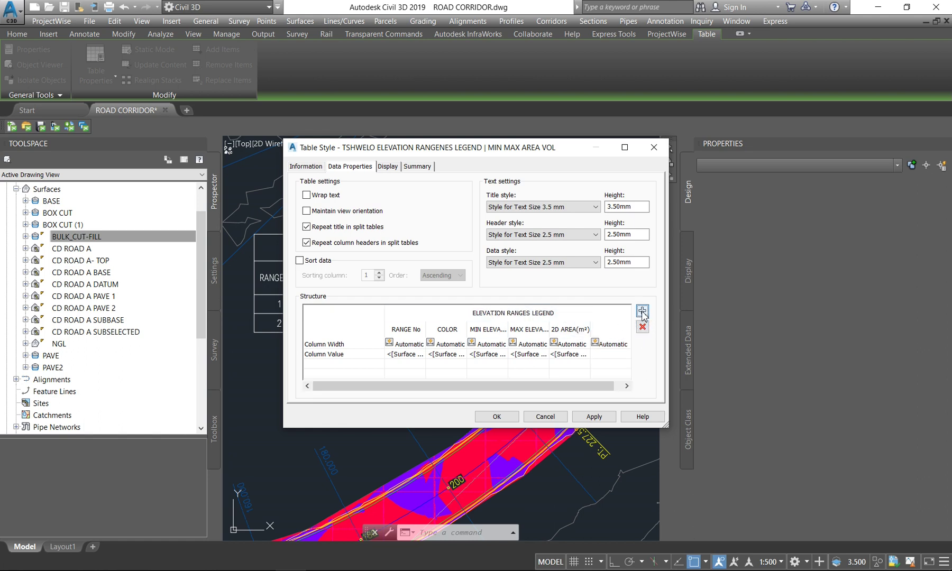
{"action": "left_click", "coordinate": [616, 329]}
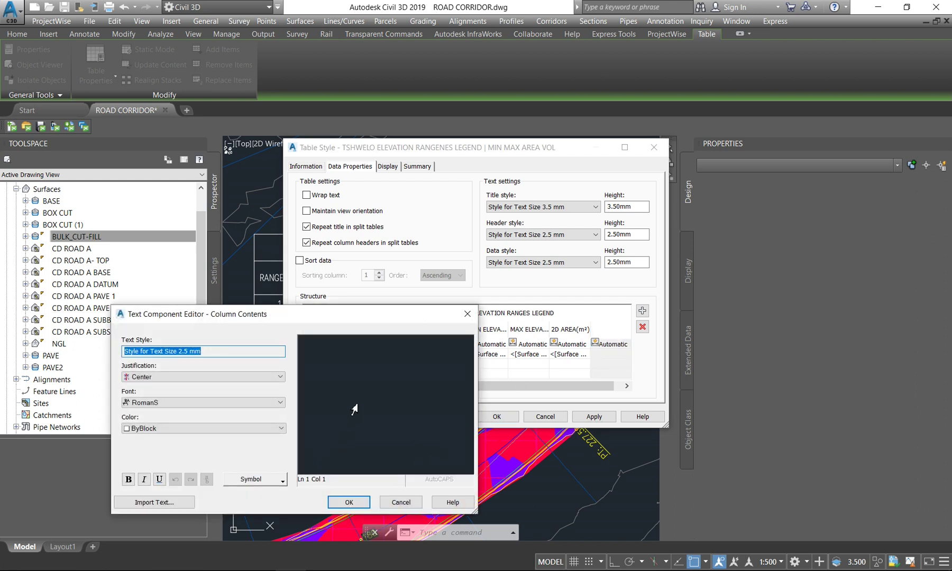
{"action": "type", "text": "VOLUME m3"}
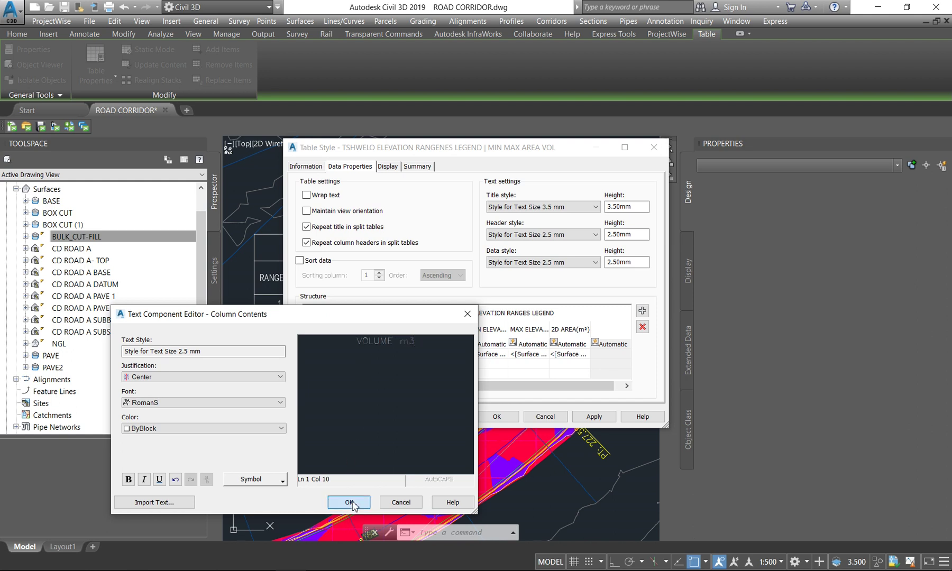
{"action": "left_click", "coordinate": [350, 502]}
Fill the VOLUME m3 column with Surface Range Volume and apply the style.
{"action": "double_click", "coordinate": [621, 354]}
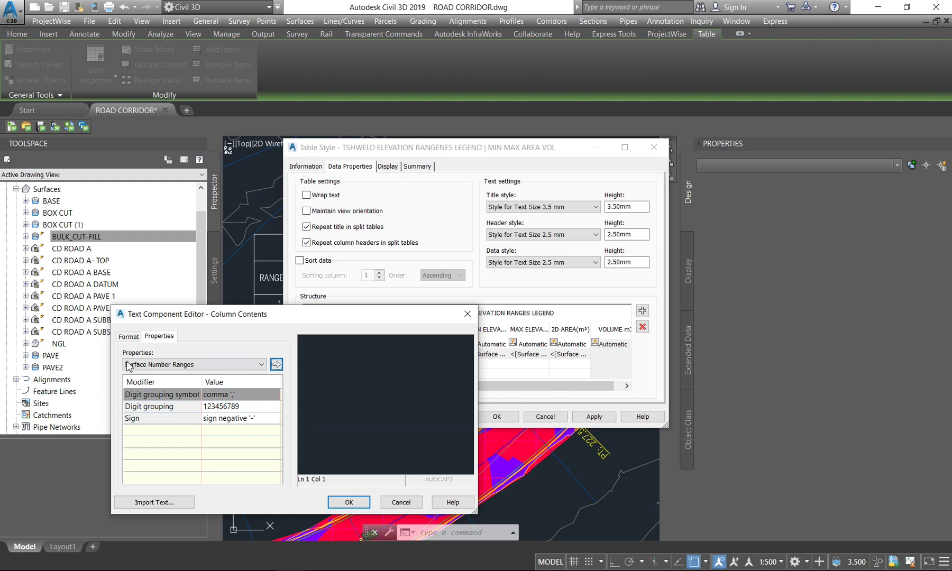
{"action": "left_click", "coordinate": [182, 366]}
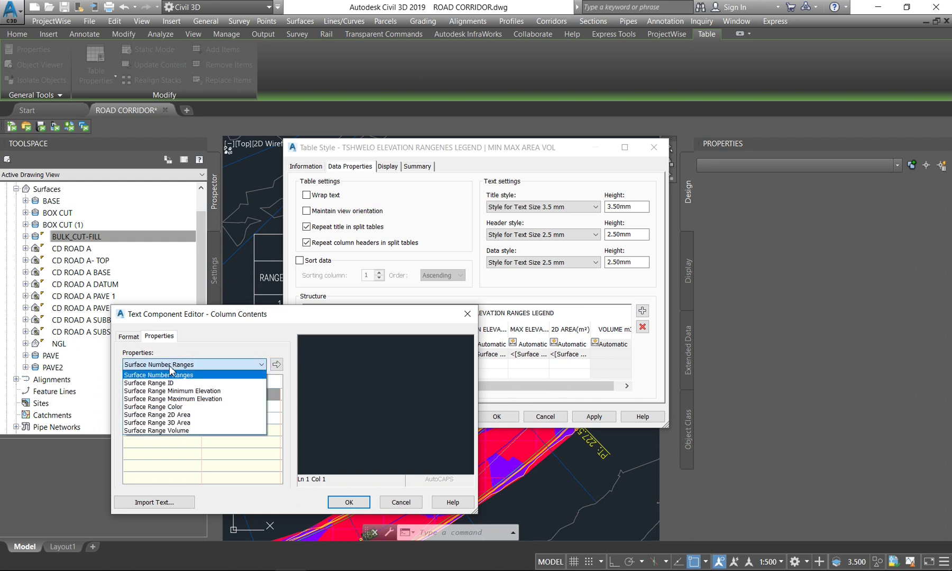
{"action": "left_click", "coordinate": [172, 431]}
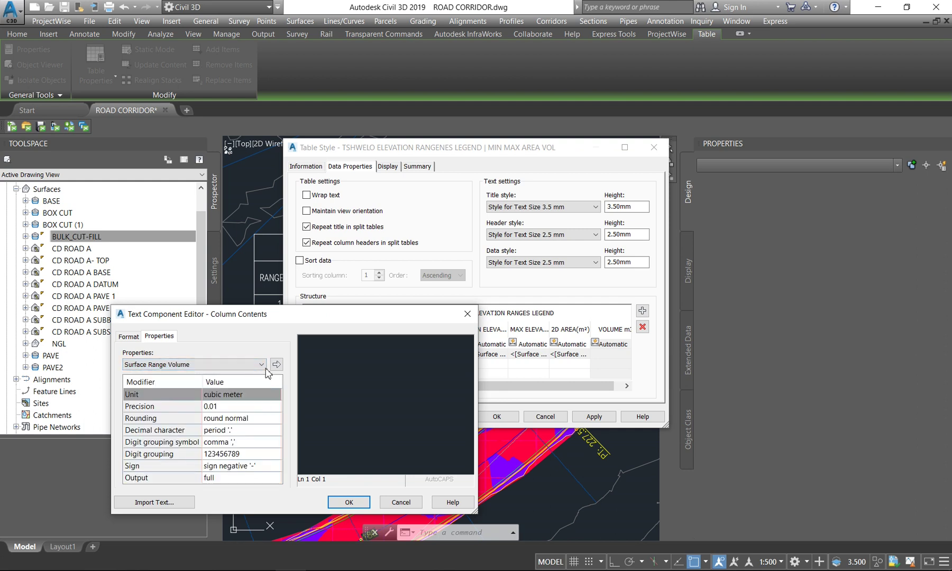
{"action": "left_click", "coordinate": [278, 368]}
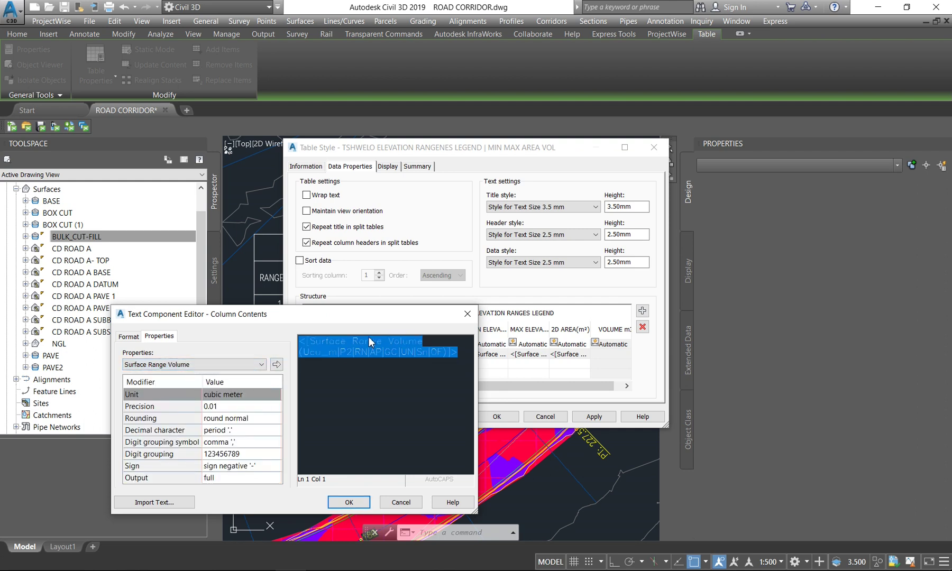
{"action": "left_click", "coordinate": [349, 503]}
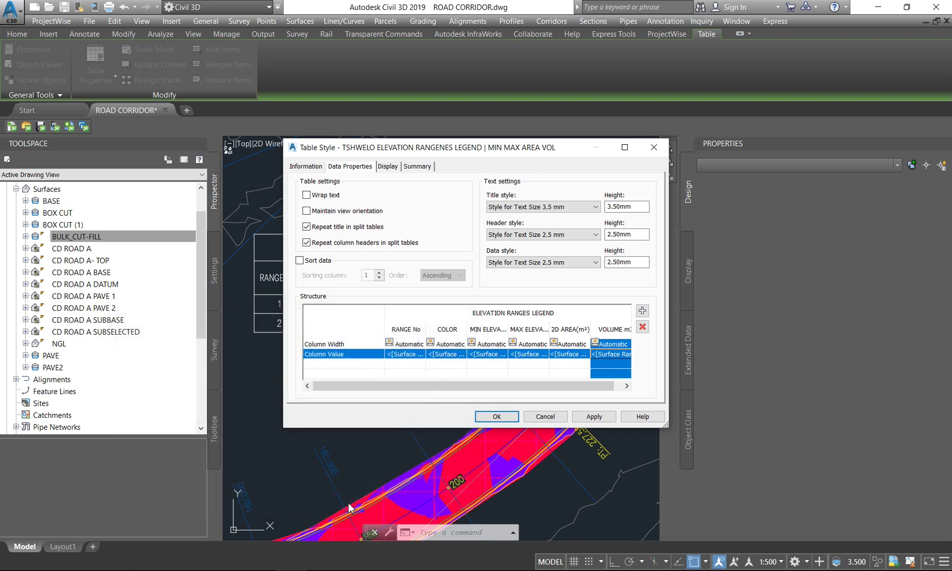
{"action": "left_click", "coordinate": [595, 418]}
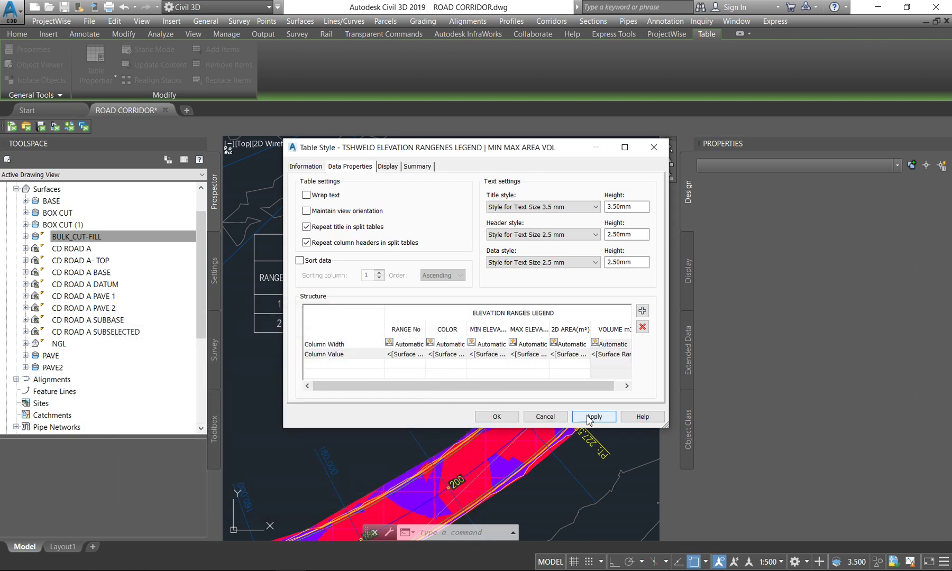
{"action": "left_click", "coordinate": [497, 417]}
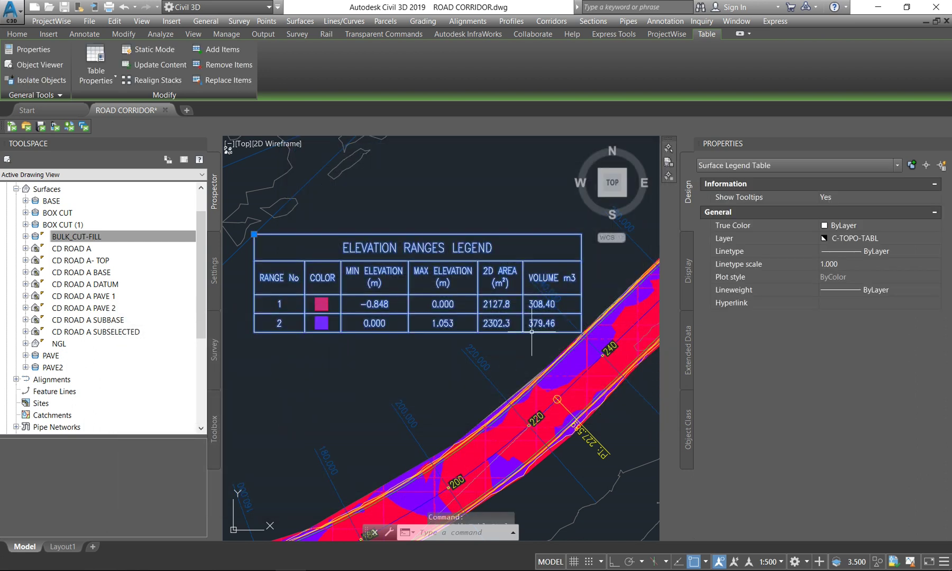
{"action": "scroll", "coordinate": [579, 279], "scroll_direction": "up", "scroll_amount": 4}
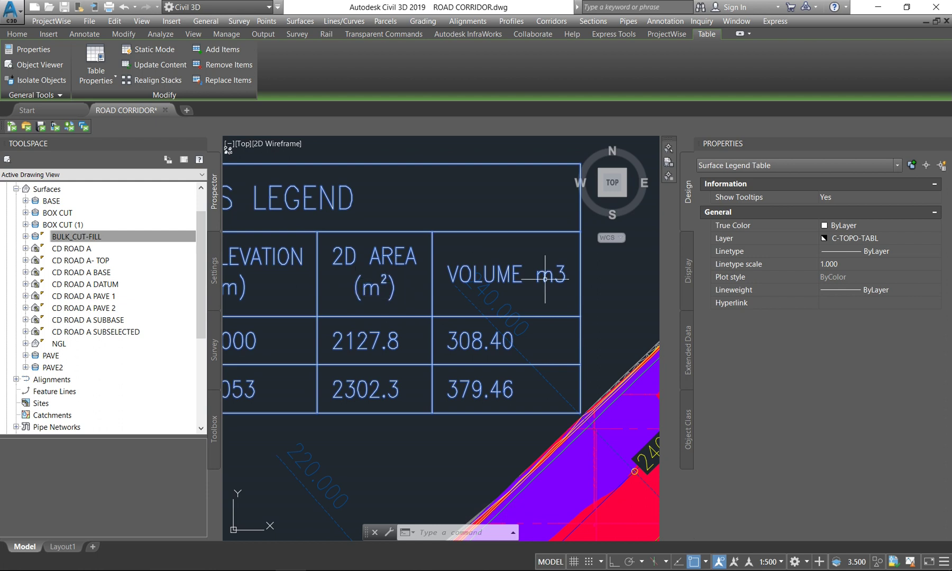
{"action": "scroll", "coordinate": [545, 280], "scroll_direction": "down", "scroll_amount": 1}
{"action": "scroll", "coordinate": [449, 320], "scroll_direction": "down", "scroll_amount": 4}
{"action": "scroll", "coordinate": [491, 318], "scroll_direction": "up", "scroll_amount": 4}
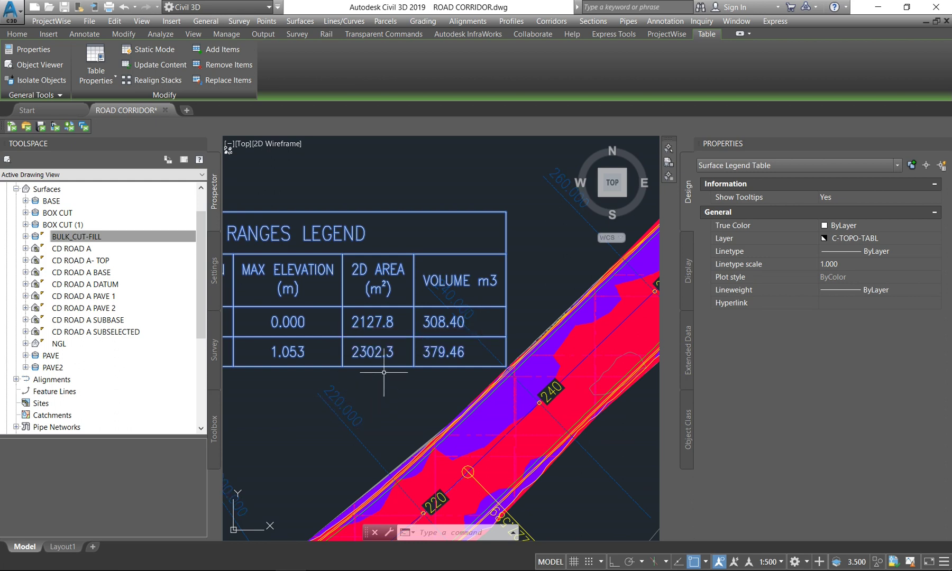
{"action": "left_click", "coordinate": [97, 79]}
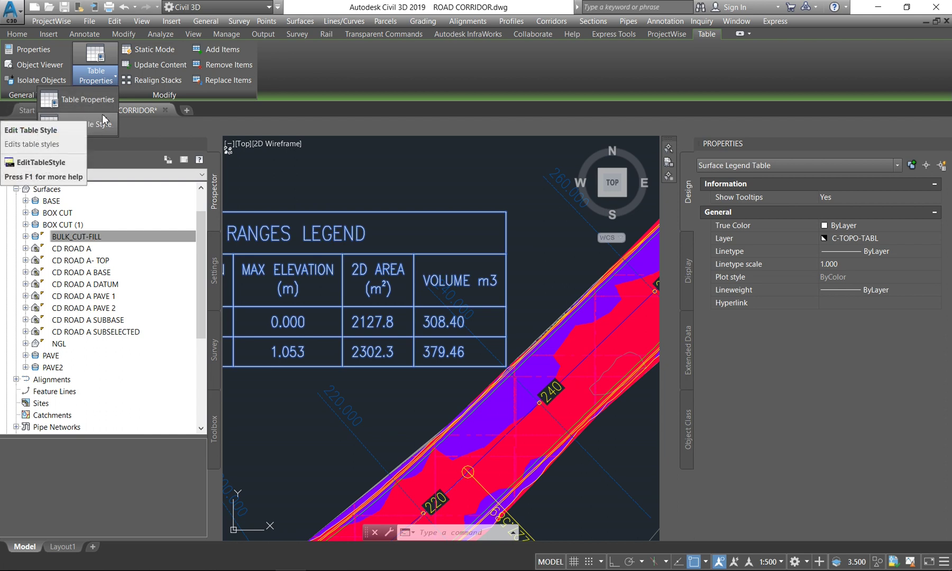
{"action": "key", "text": "Escape"}
{"action": "key", "text": "Escape"}
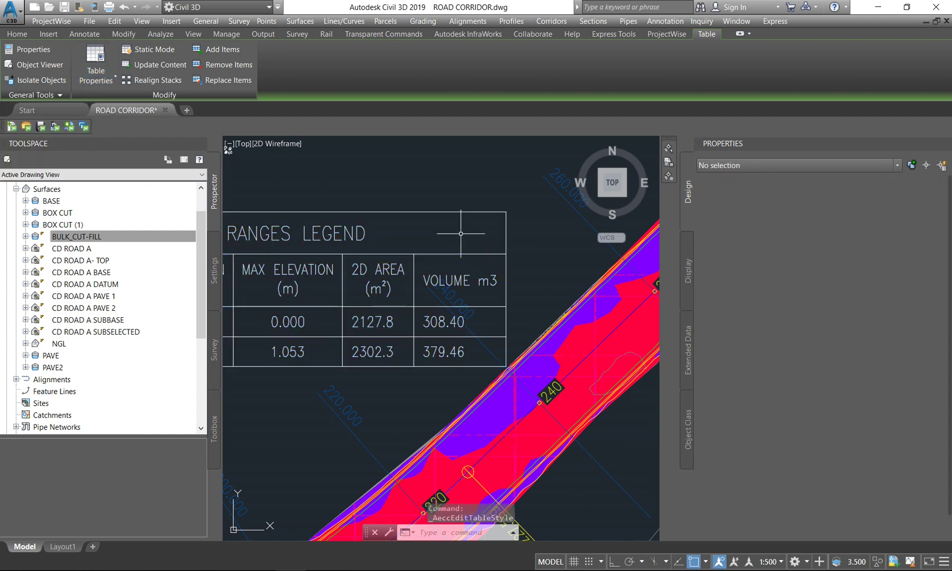
{"action": "scroll", "coordinate": [476, 252], "scroll_direction": "down", "scroll_amount": 3}
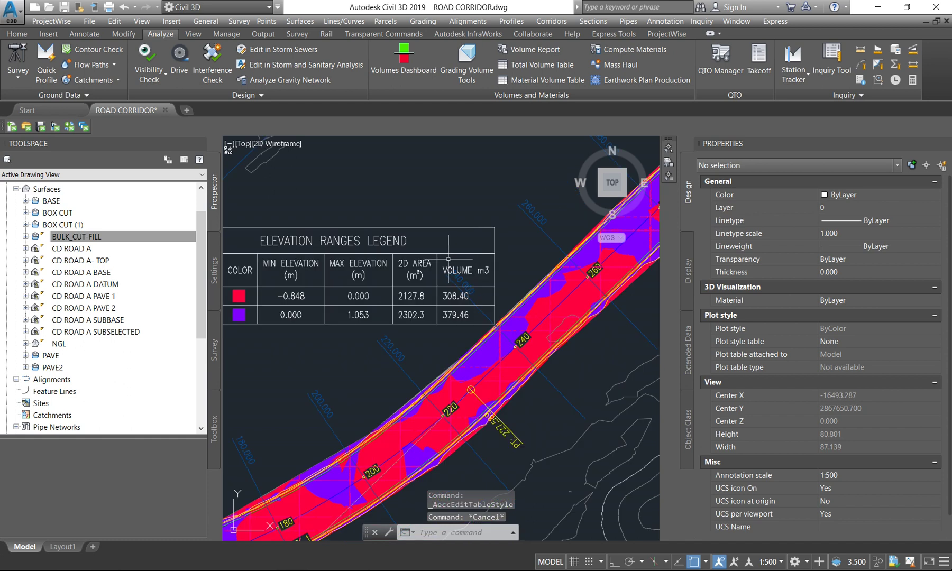
{"action": "scroll", "coordinate": [408, 231], "scroll_direction": "down", "scroll_amount": 2}
{"action": "scroll", "coordinate": [452, 277], "scroll_direction": "down", "scroll_amount": 5}
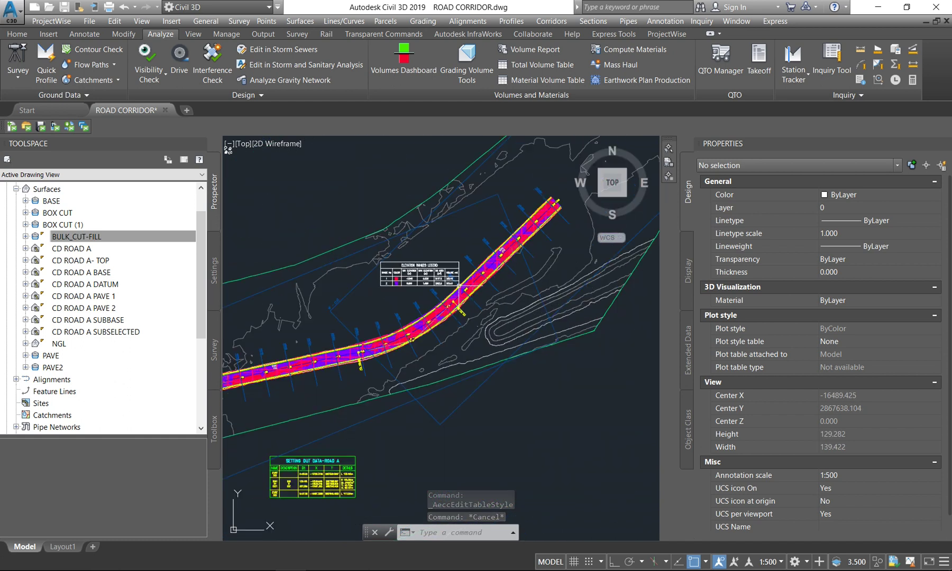